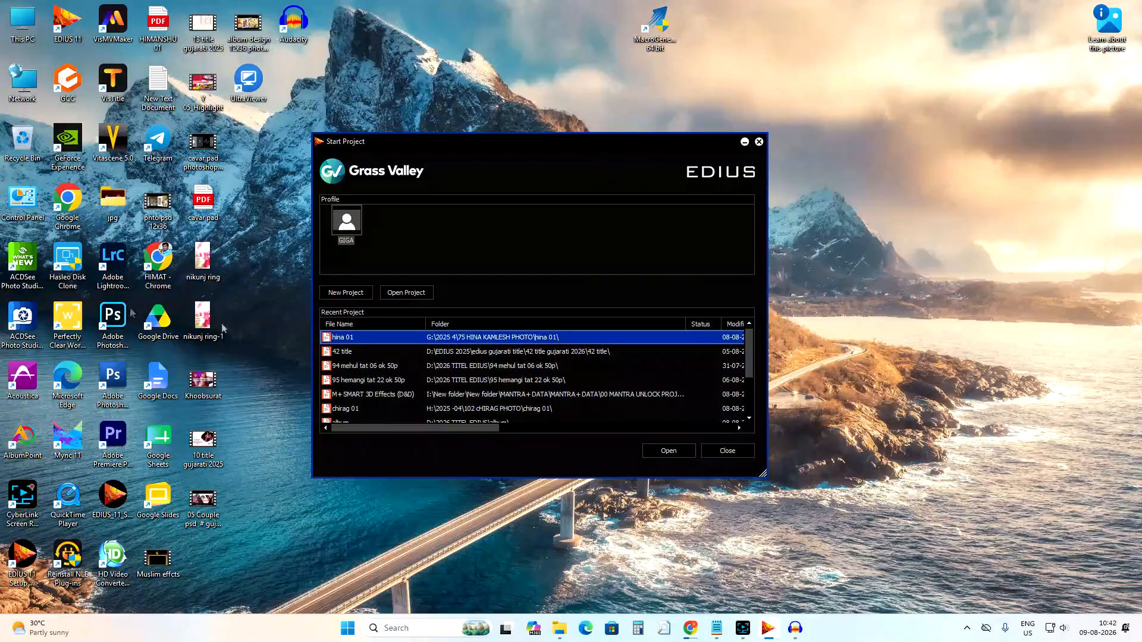
Start a new project and name it amar 01.
left_click(326, 292)
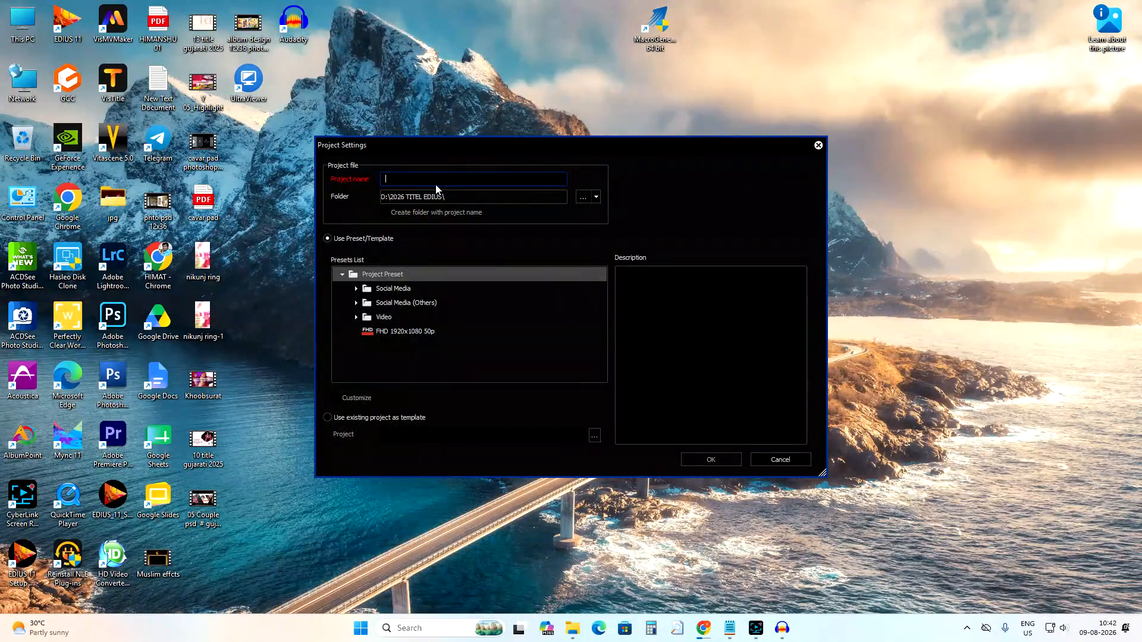
type("amar 01")
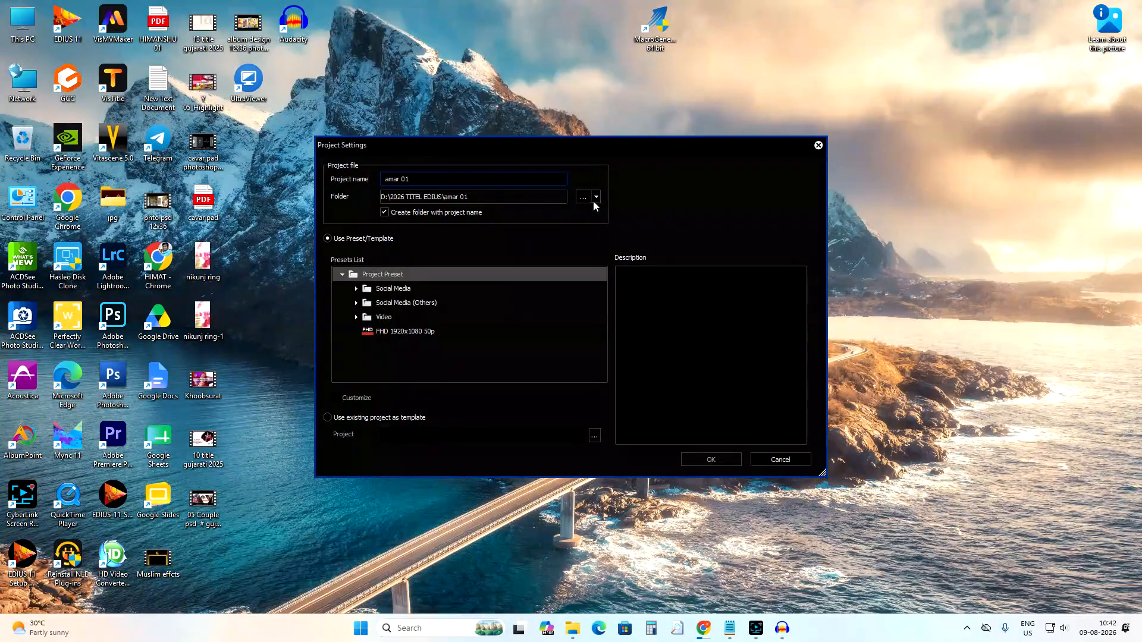
Browse the 2026 TITEL EDIUS folder on drive D in File Explorer, then minimise the window.
double_click(20, 27)
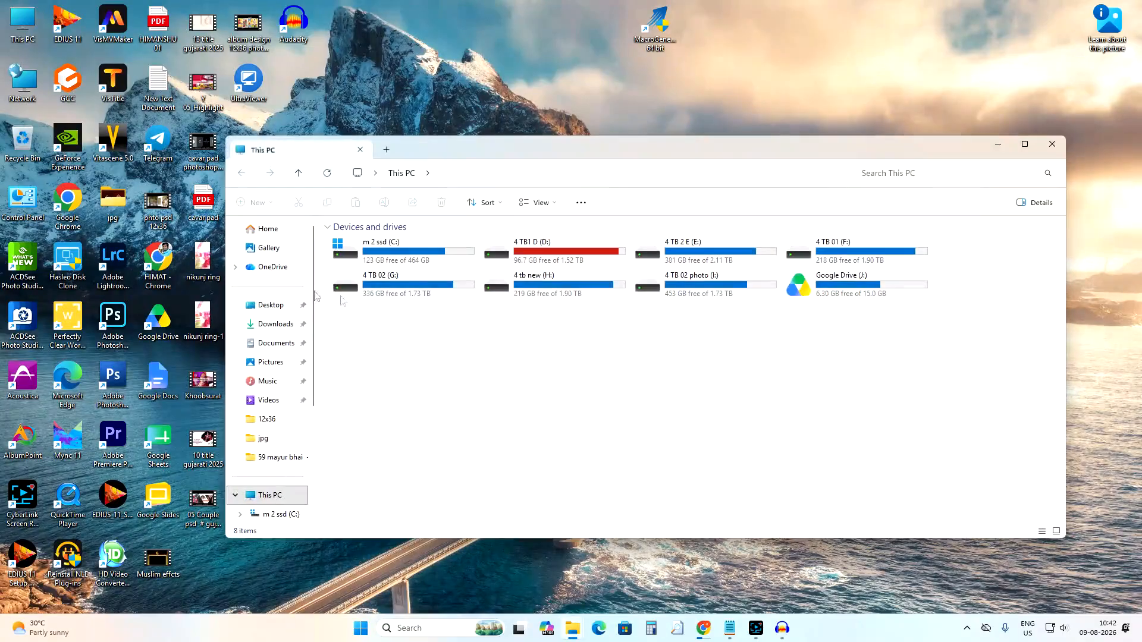
double_click(516, 256)
scroll(392, 467, "down", 2)
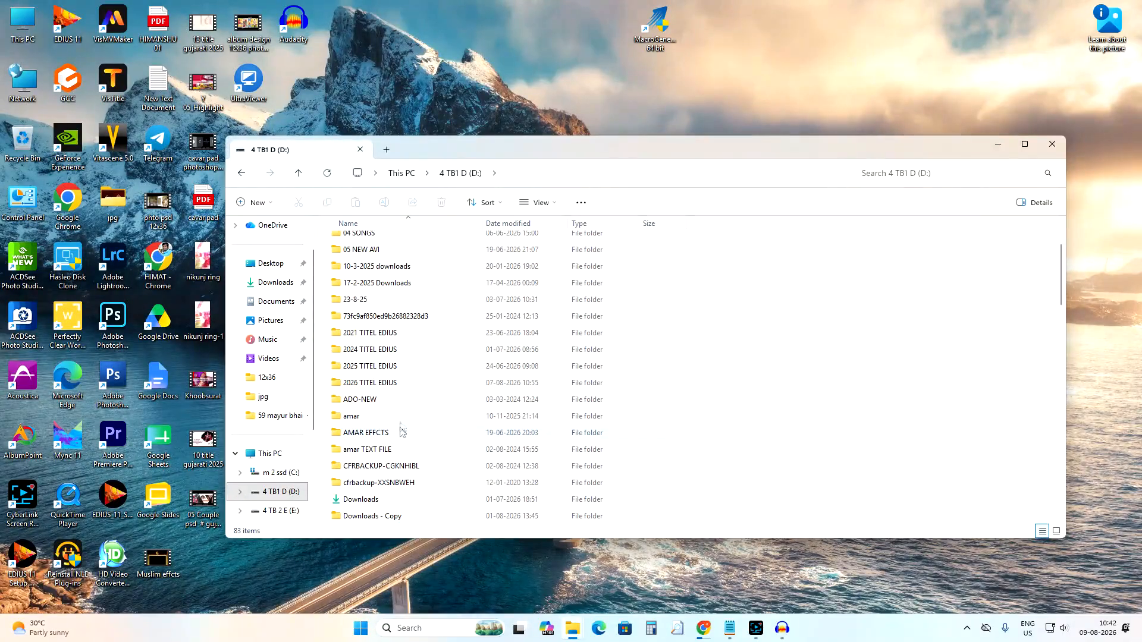
left_click(378, 384)
double_click(378, 383)
scroll(381, 399, "down", 20)
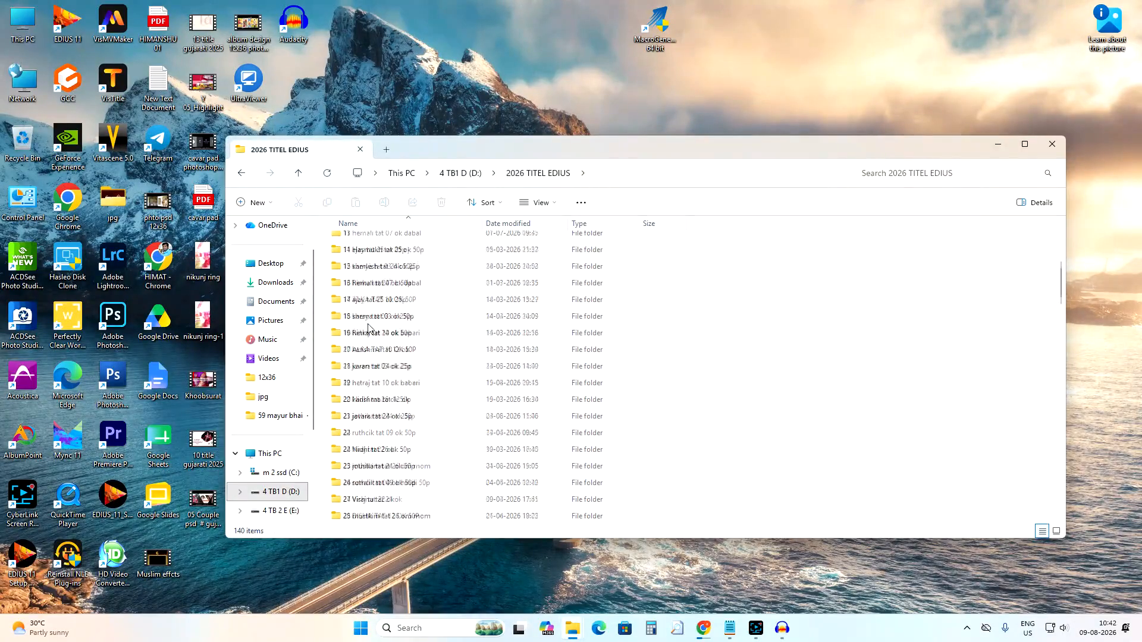
scroll(381, 402, "down", 15)
scroll(383, 396, "up", 12)
scroll(395, 349, "down", 8)
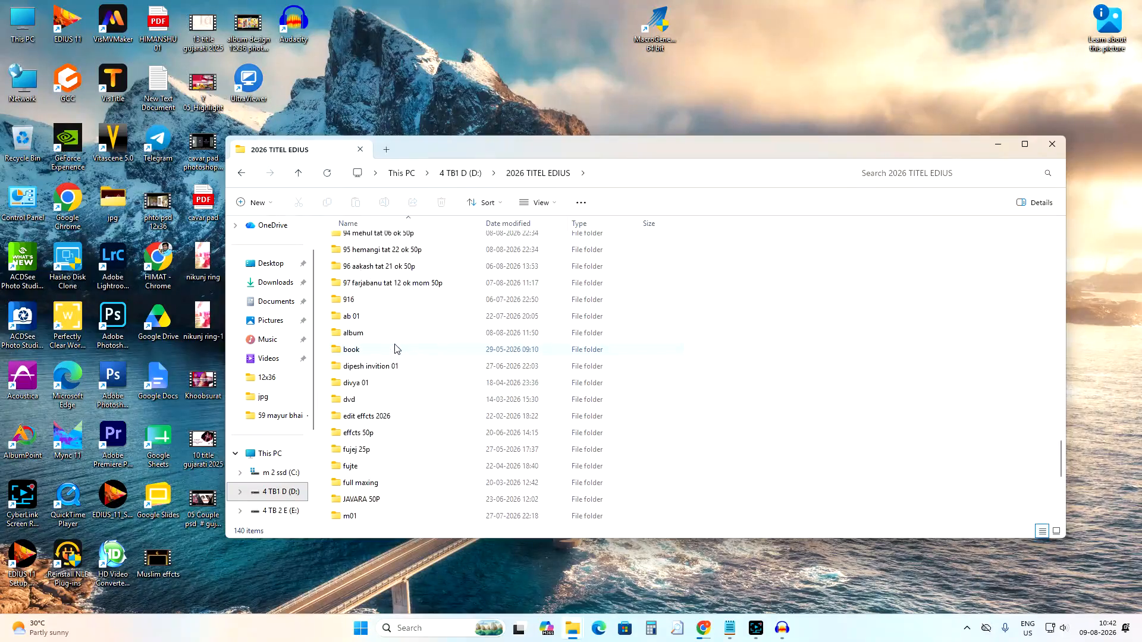
left_click(377, 387)
left_click(360, 399)
scroll(416, 351, "up", 10)
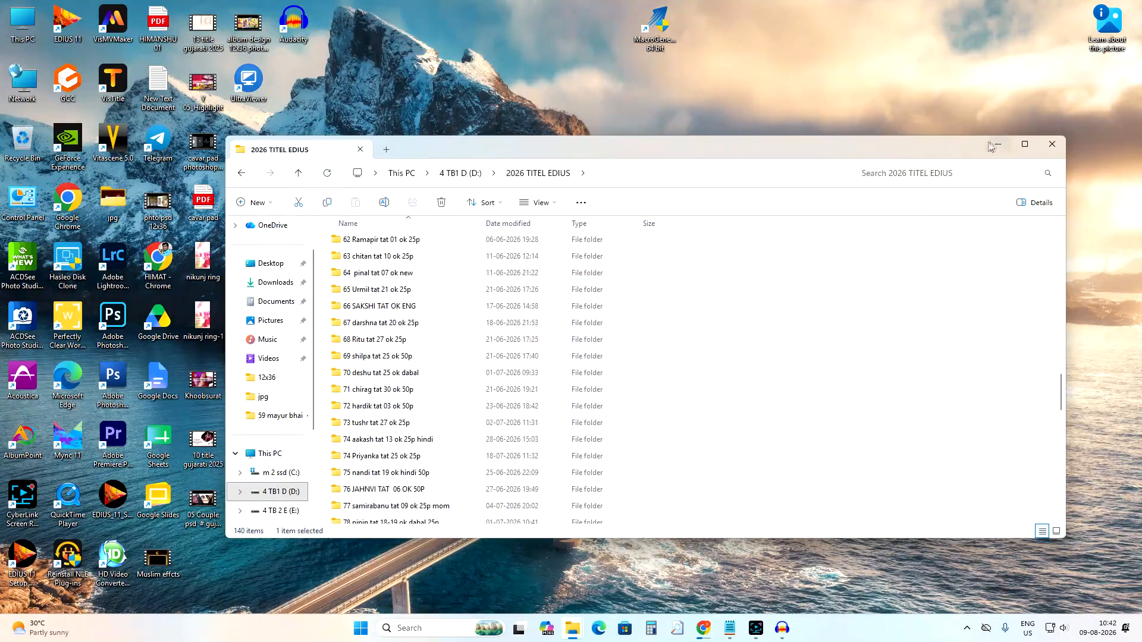
left_click(998, 144)
left_click(596, 197)
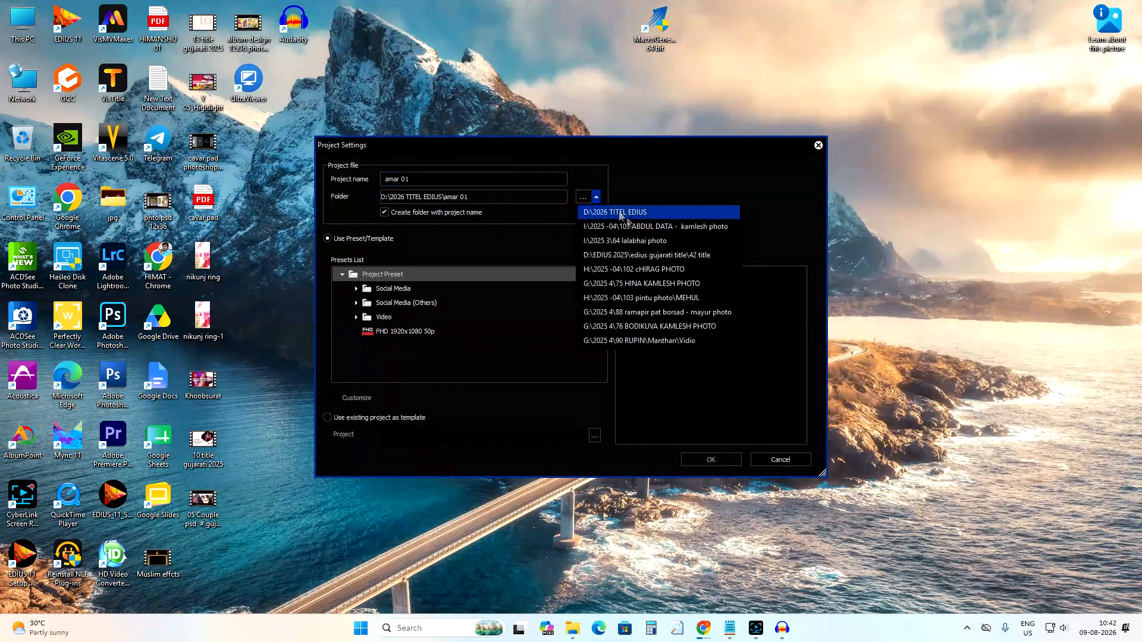
left_click(583, 197)
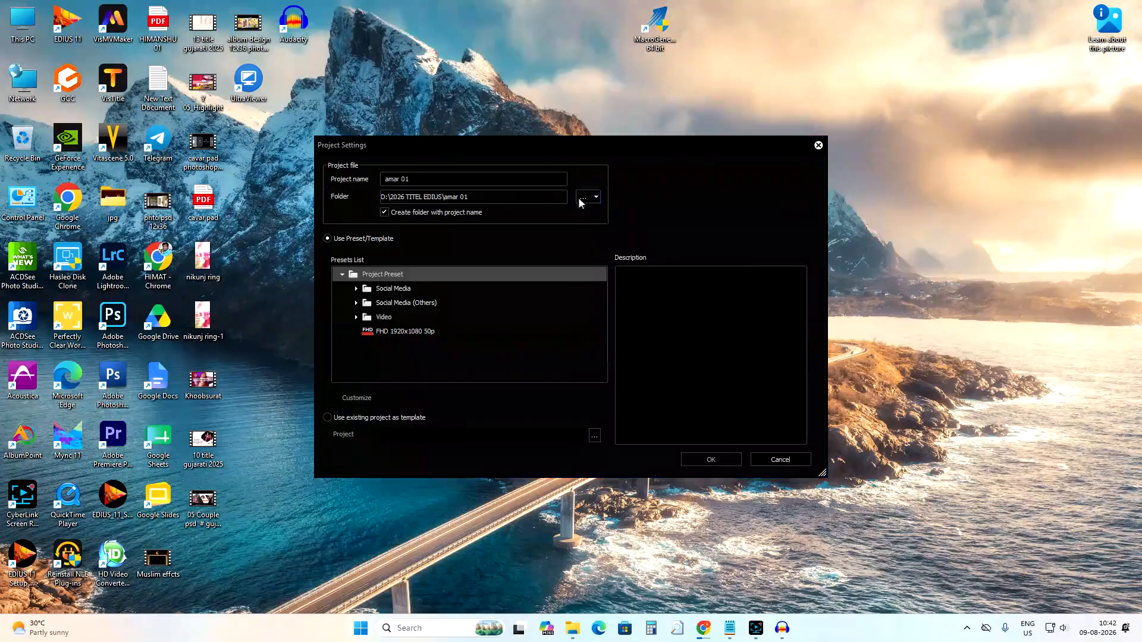
scroll(389, 387, "down", 4)
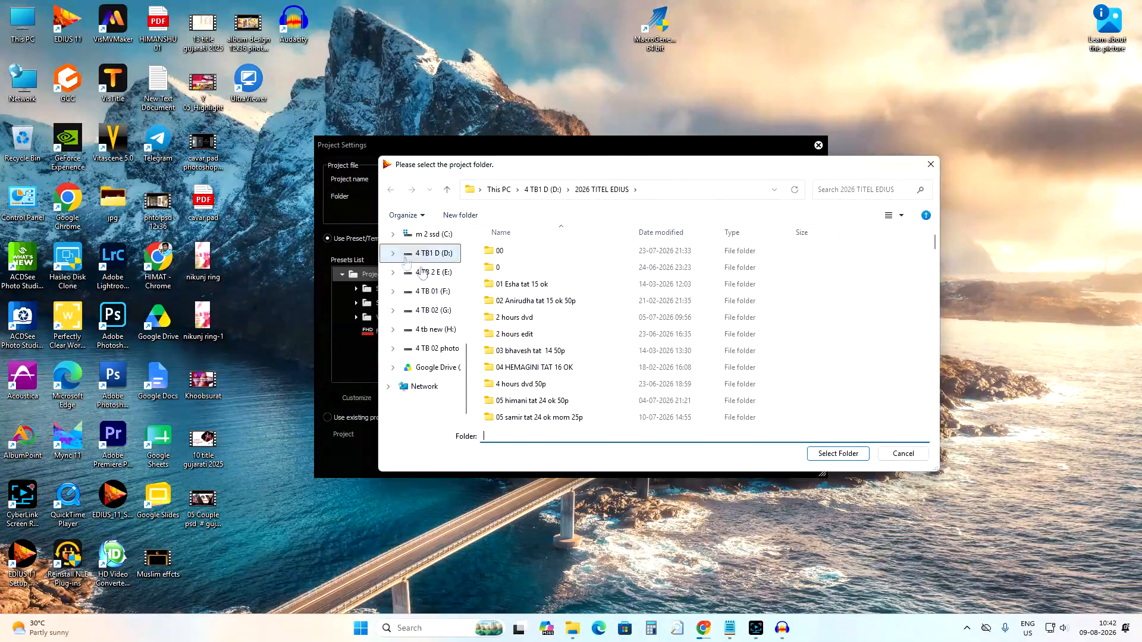
left_click(432, 273)
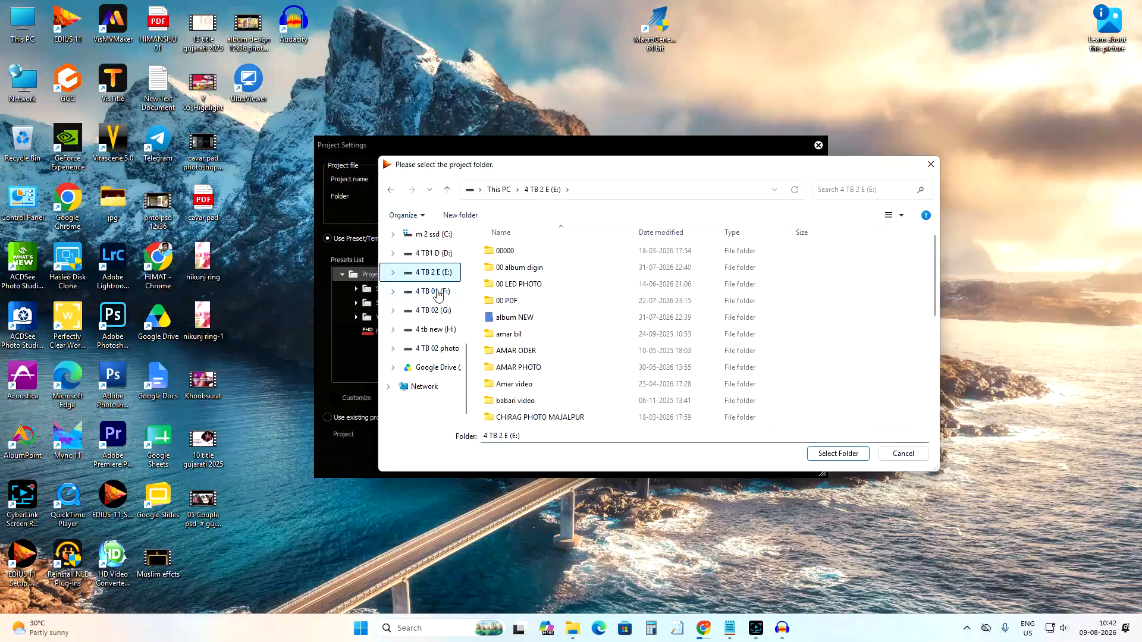
left_click(433, 292)
mouse_move(538, 285)
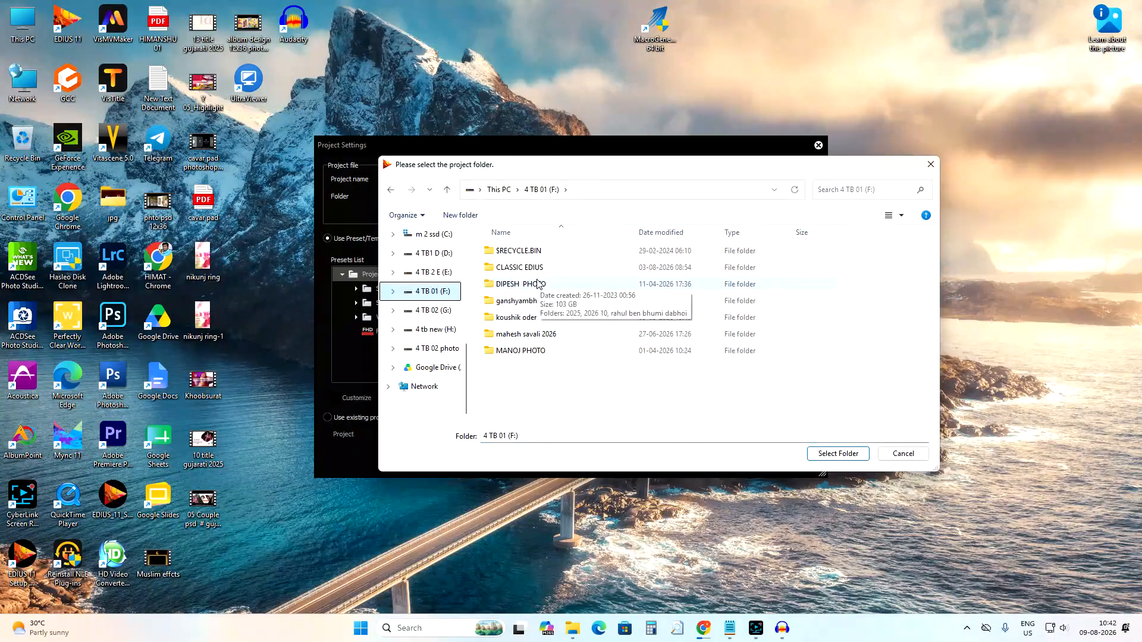
left_click(910, 455)
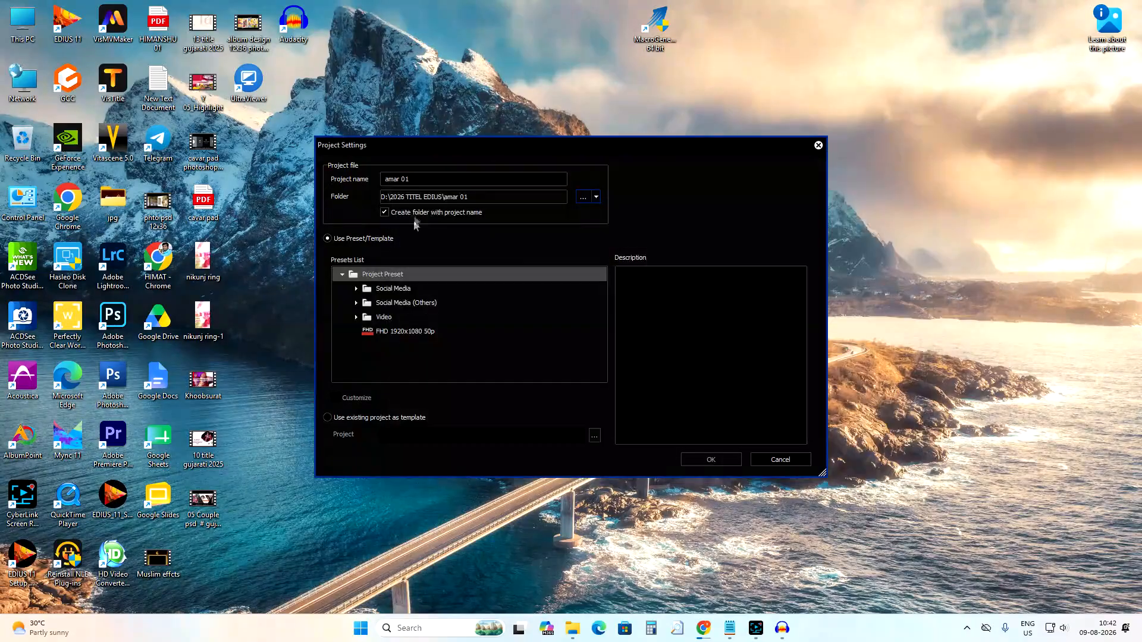
Choose the Video > HD 1920x1080 25p preset and create the project.
left_click(355, 318)
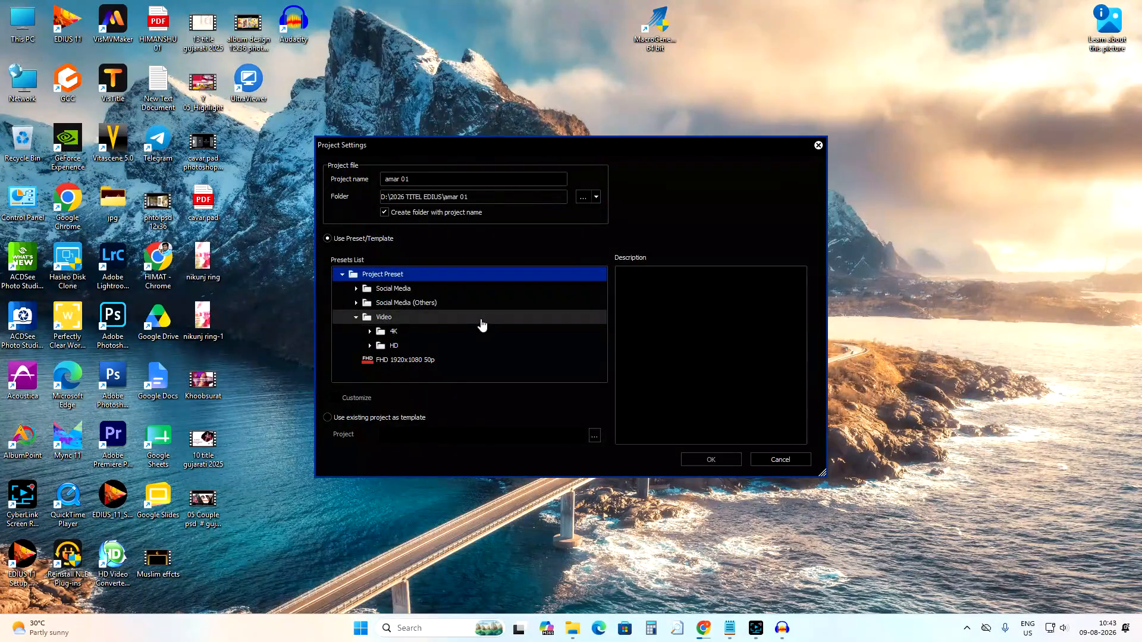
left_click(368, 346)
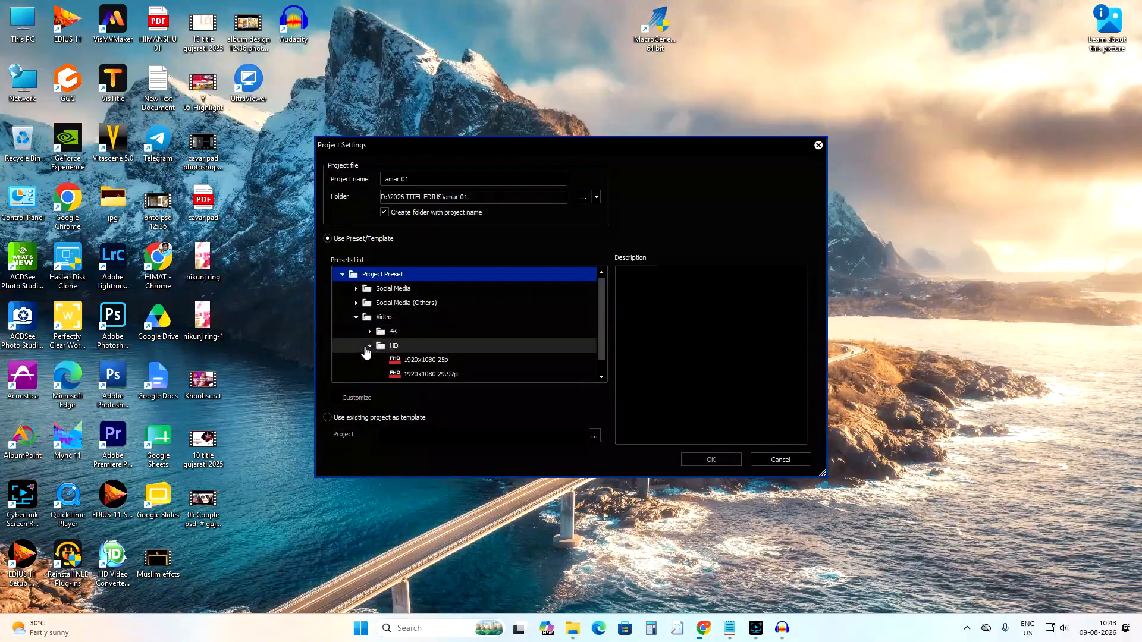
left_click(416, 360)
scroll(475, 348, "down", 1)
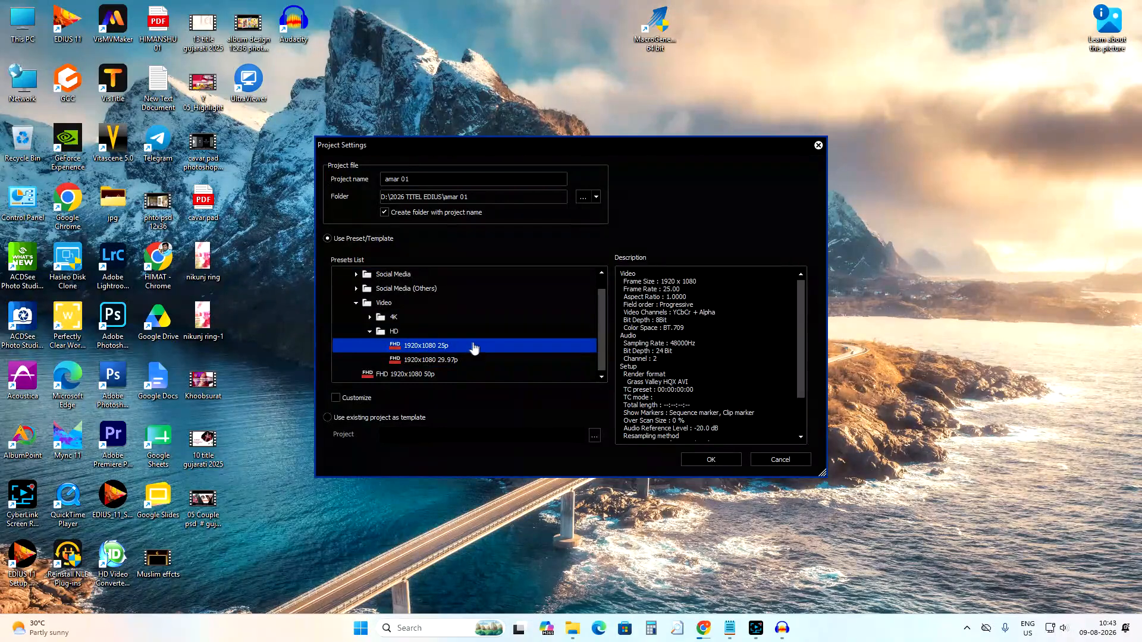
left_click(709, 463)
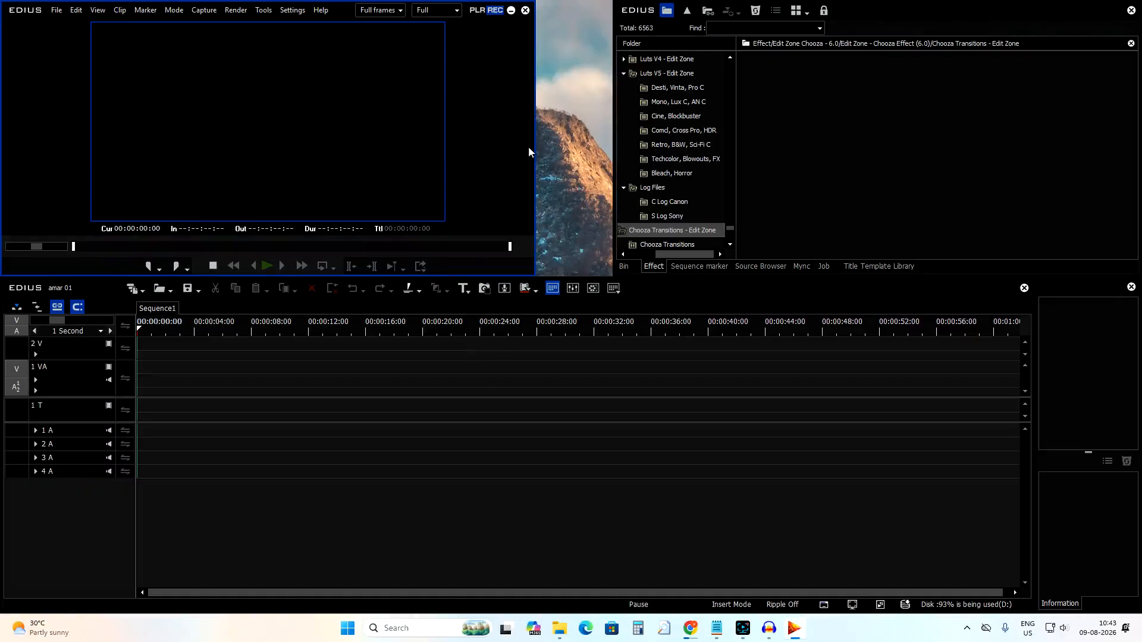
Widen the player window toward the bin panel.
left_click_drag(533, 151, 588, 156)
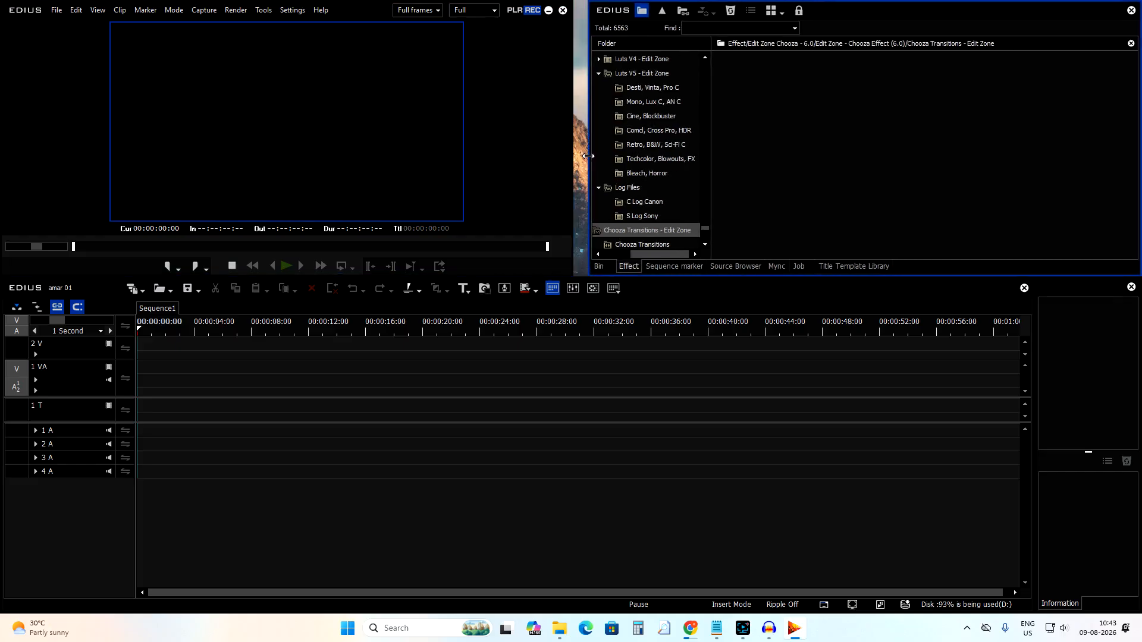
Open the version information and review its plug-in details before closing both dialogs.
left_click(321, 10)
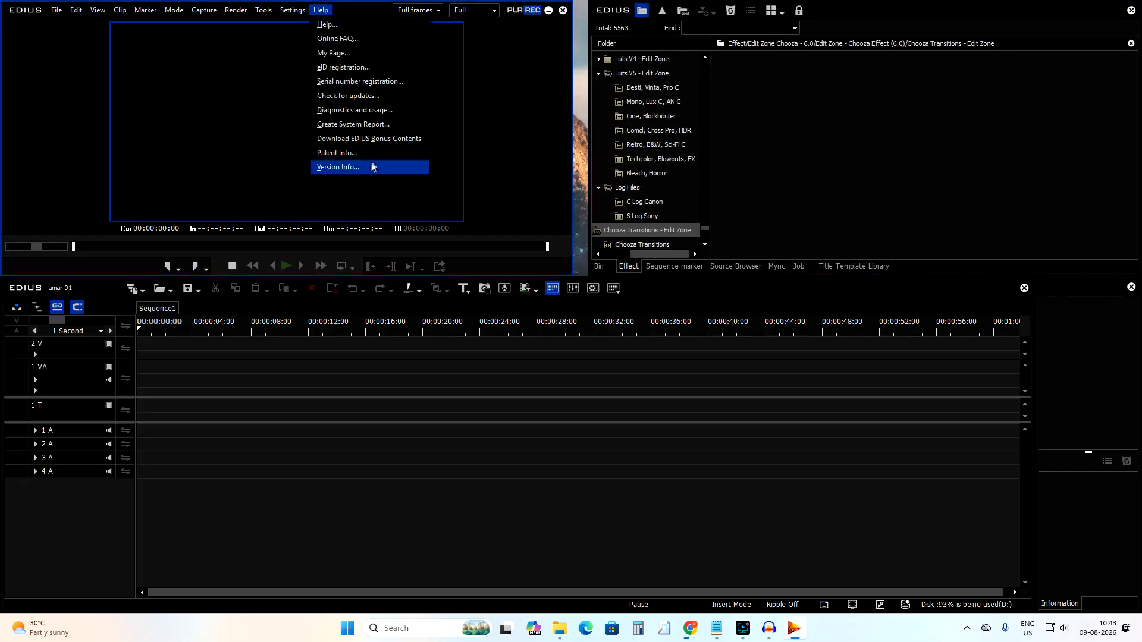
left_click(367, 168)
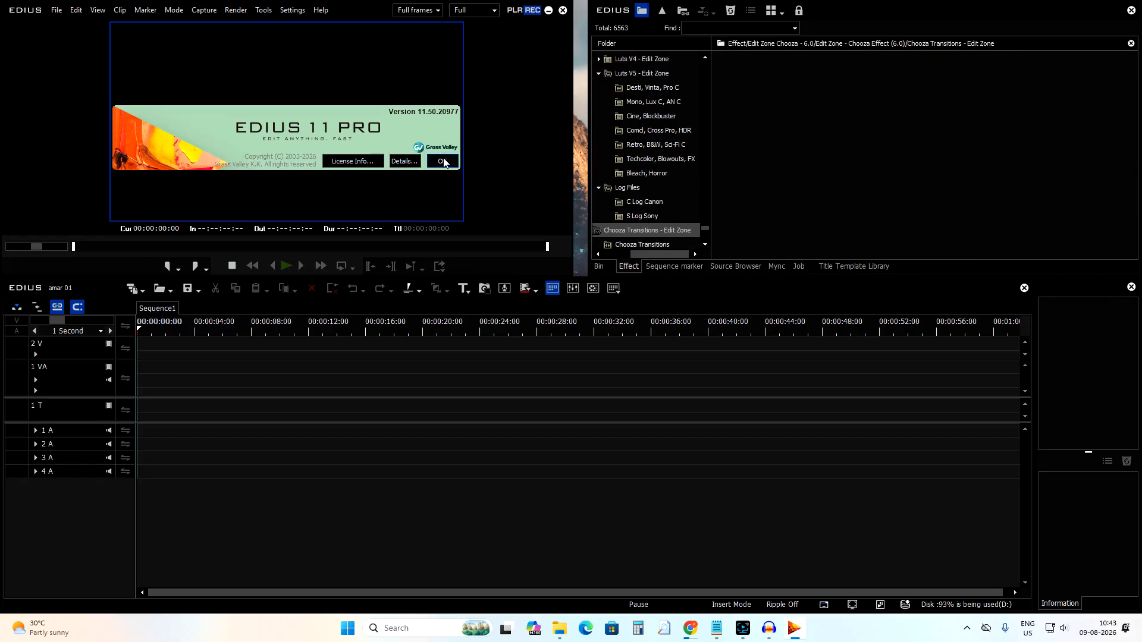
left_click(405, 161)
scroll(262, 154, "down", 5)
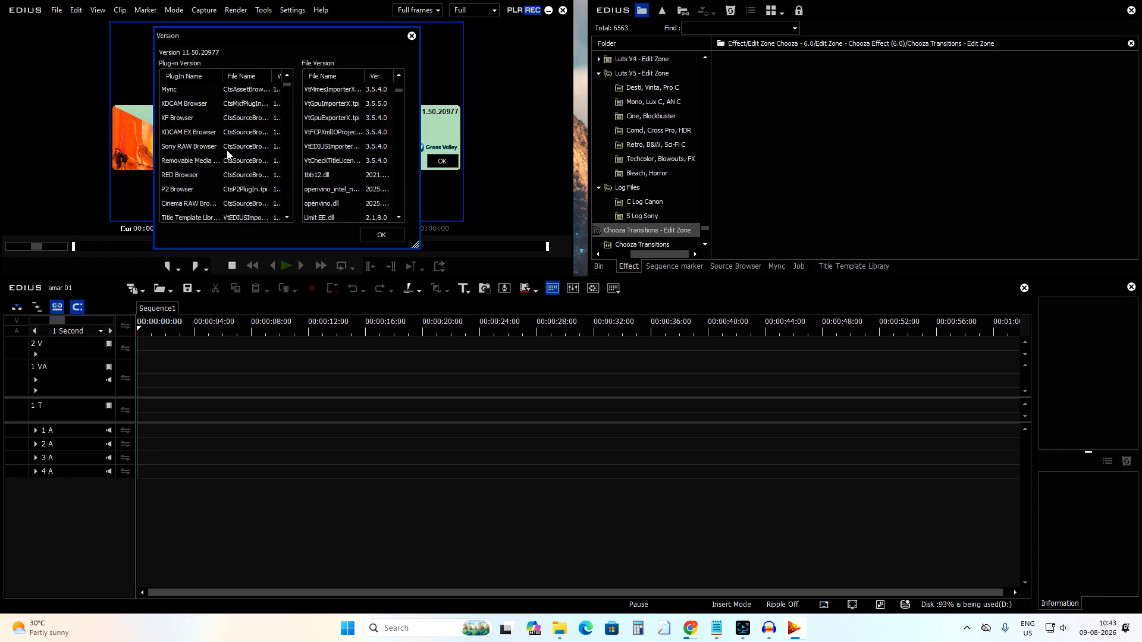
left_click(411, 36)
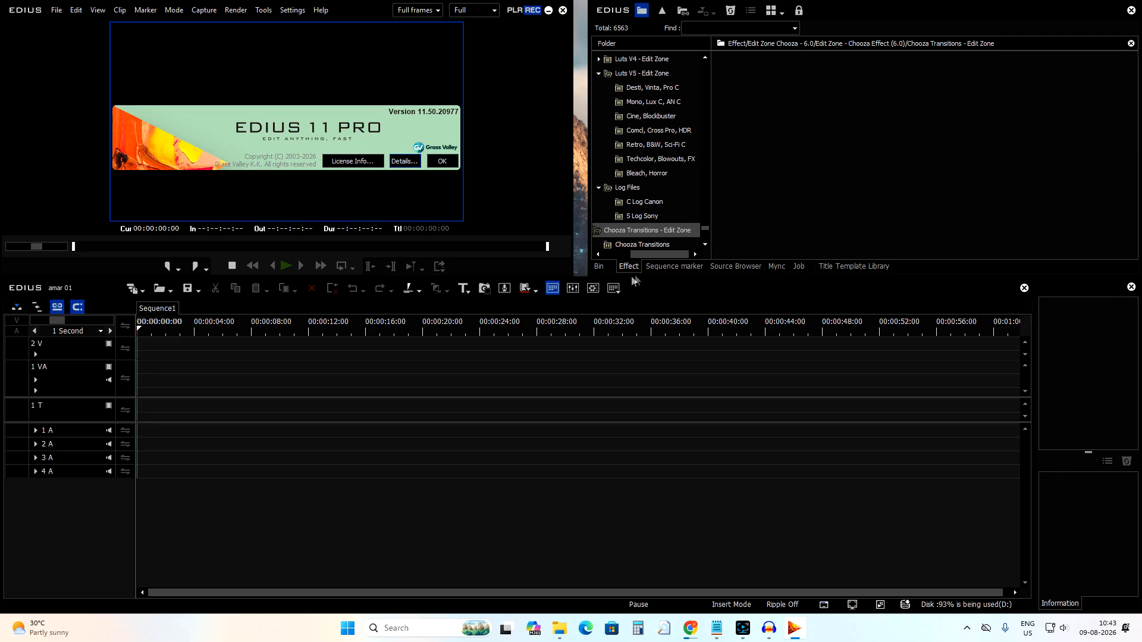
left_click(442, 165)
Go through each panel tab from Bin to Title Template Library to view its contents.
left_click(598, 267)
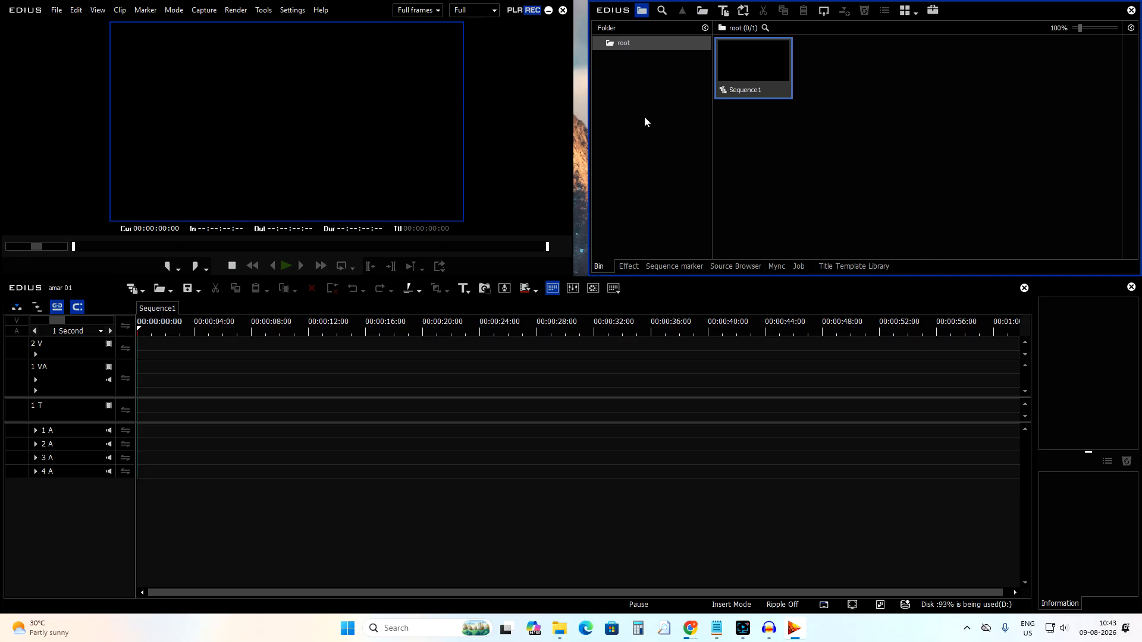
left_click(626, 267)
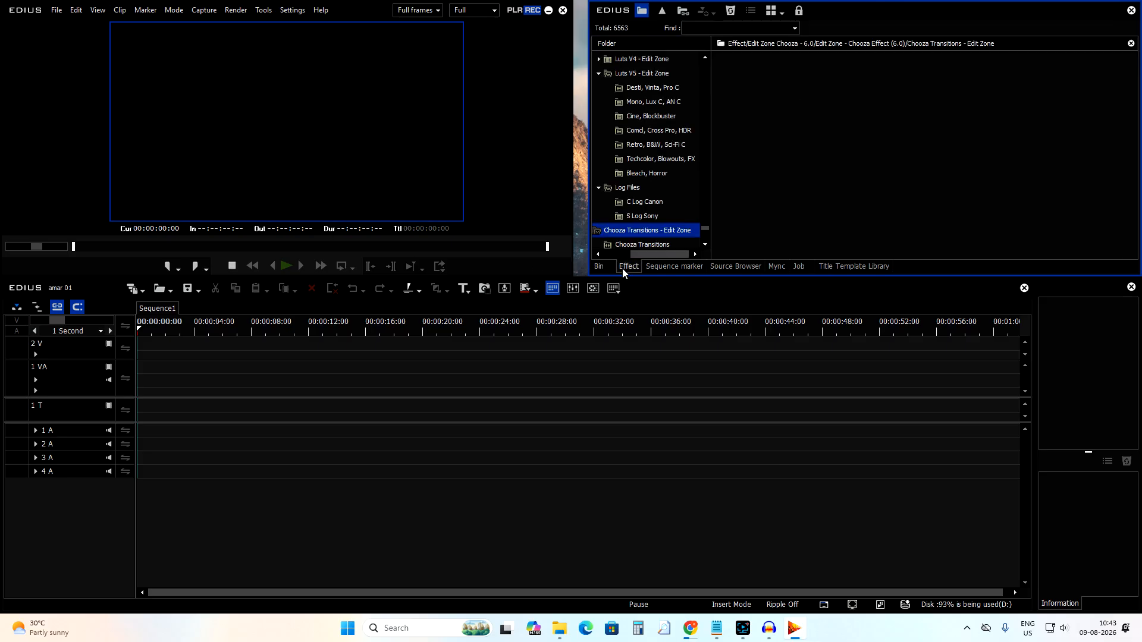
left_click(658, 265)
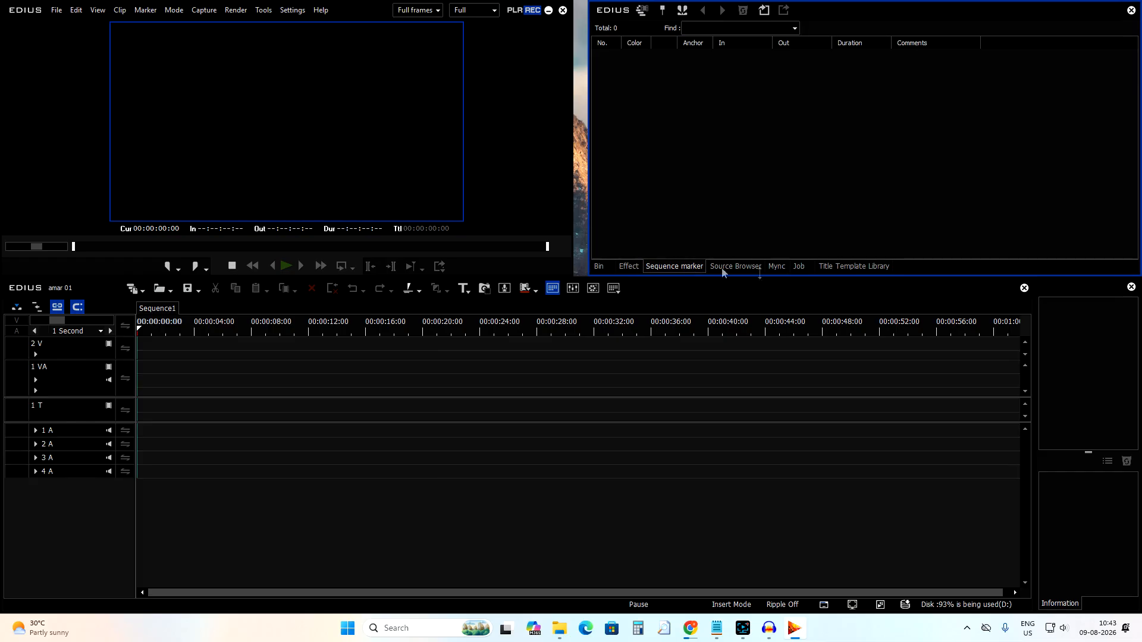
left_click(736, 269)
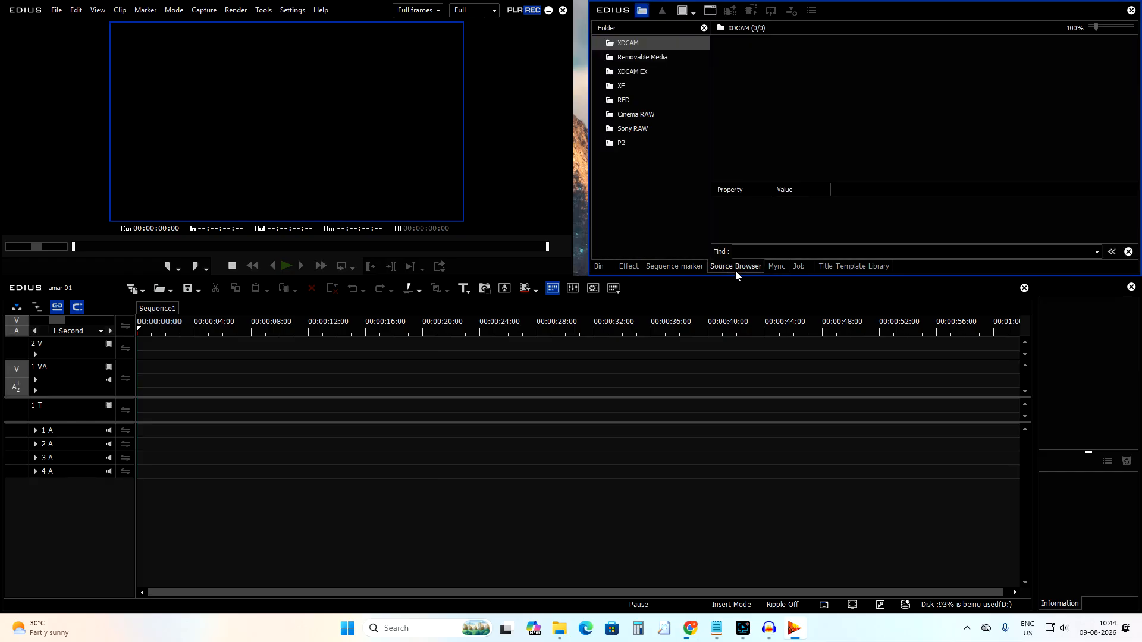
left_click(776, 268)
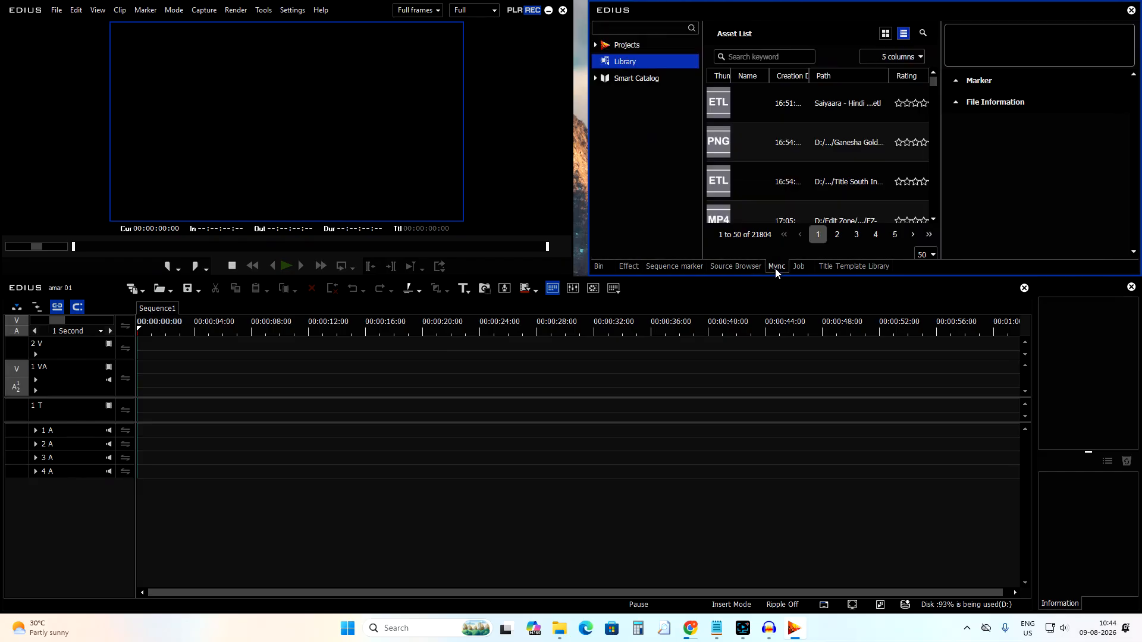
left_click(798, 267)
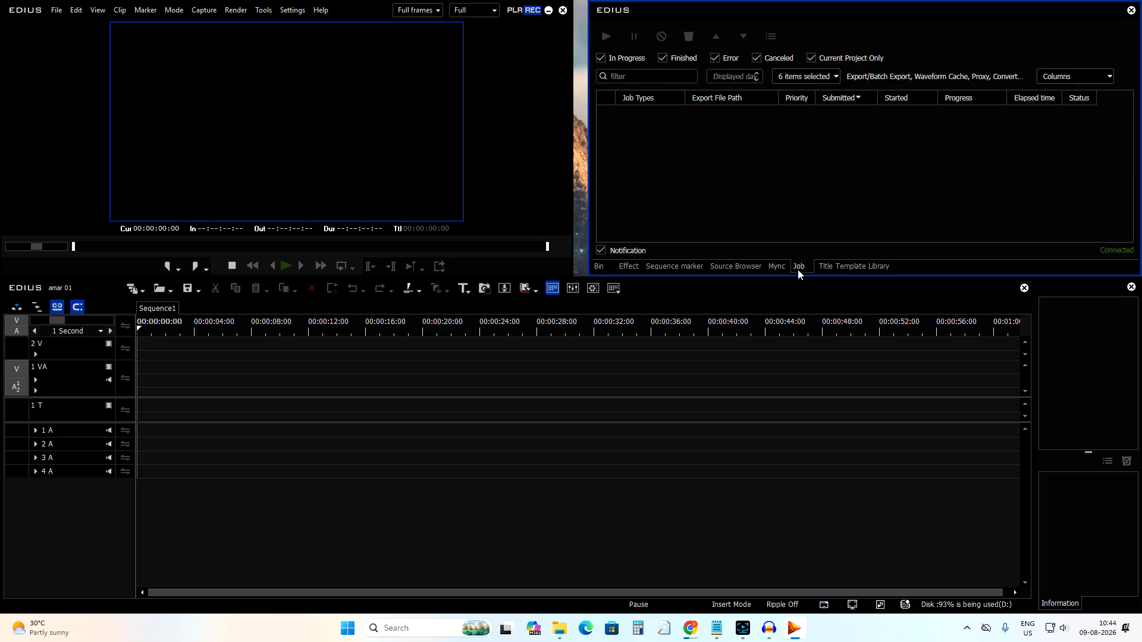
left_click(840, 268)
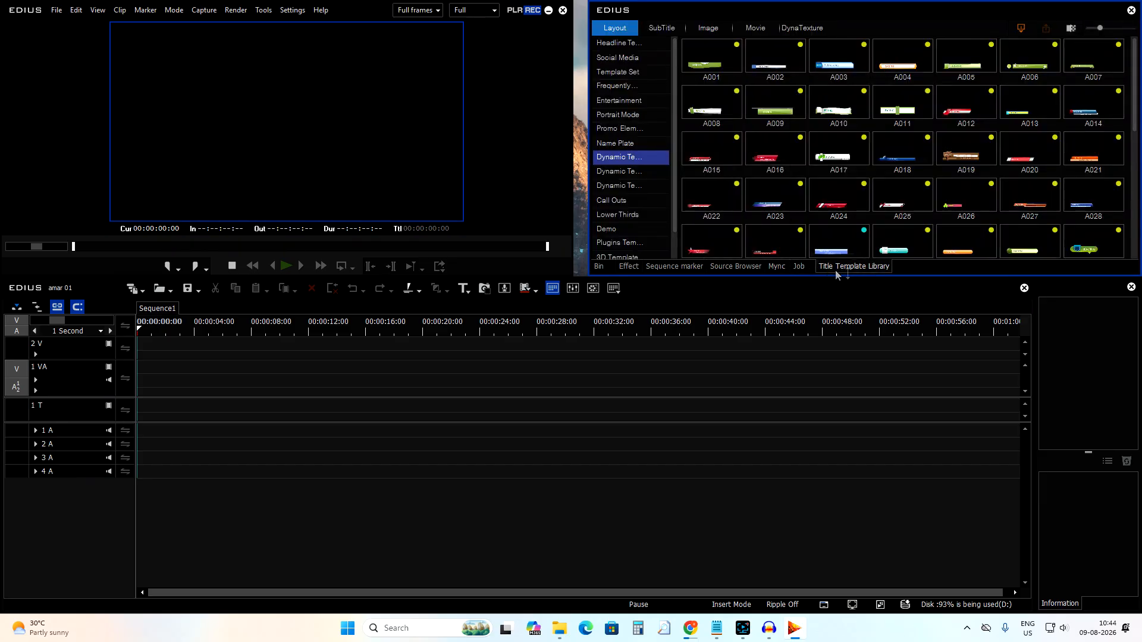
Browse the title template categories and select the In-05 headline template.
left_click(711, 73)
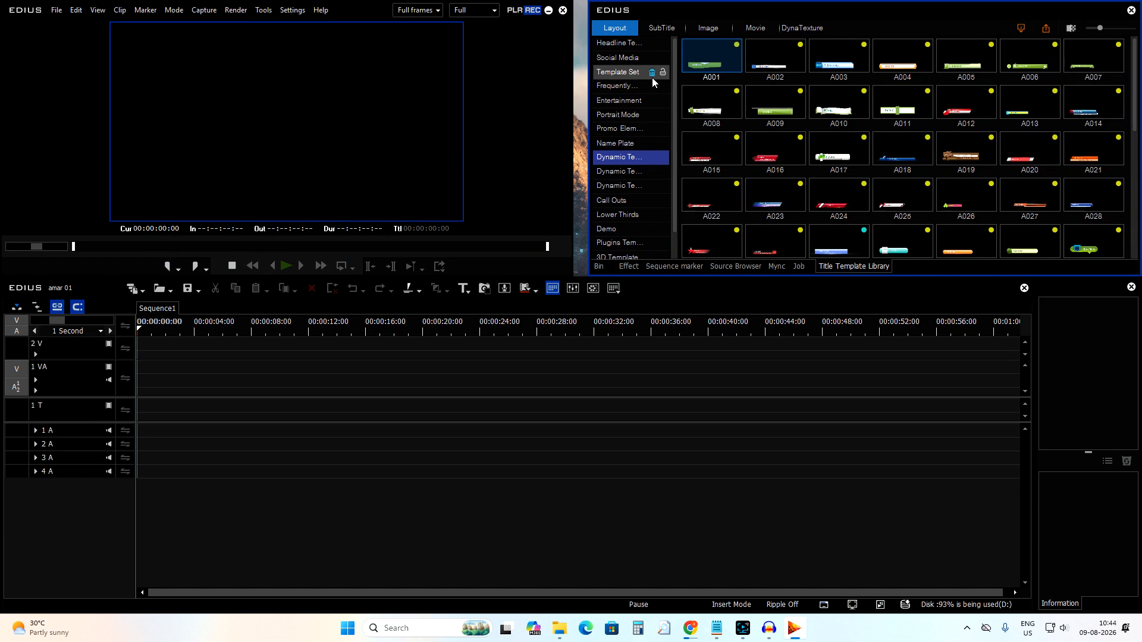
scroll(703, 83, "down", 5)
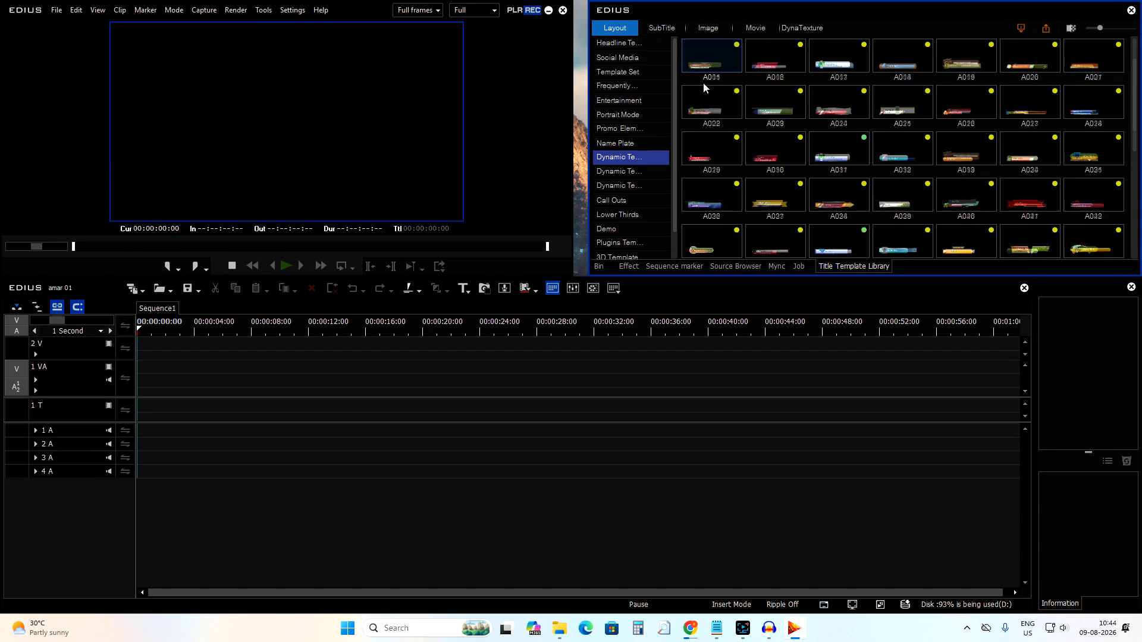
left_click(621, 43)
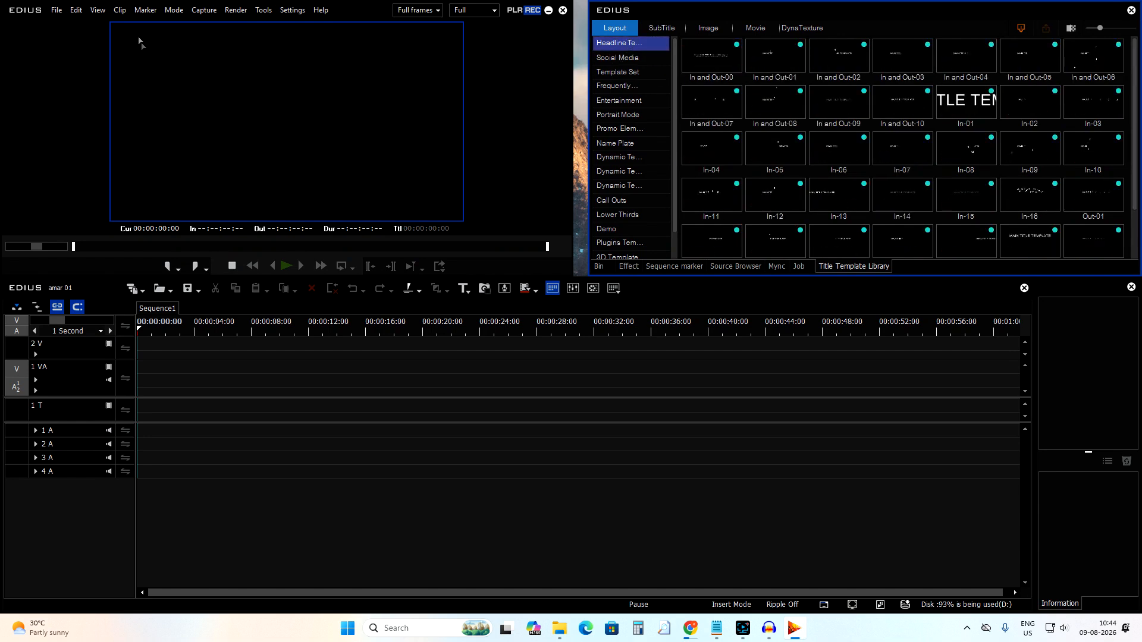
left_click(775, 148)
left_click(451, 374)
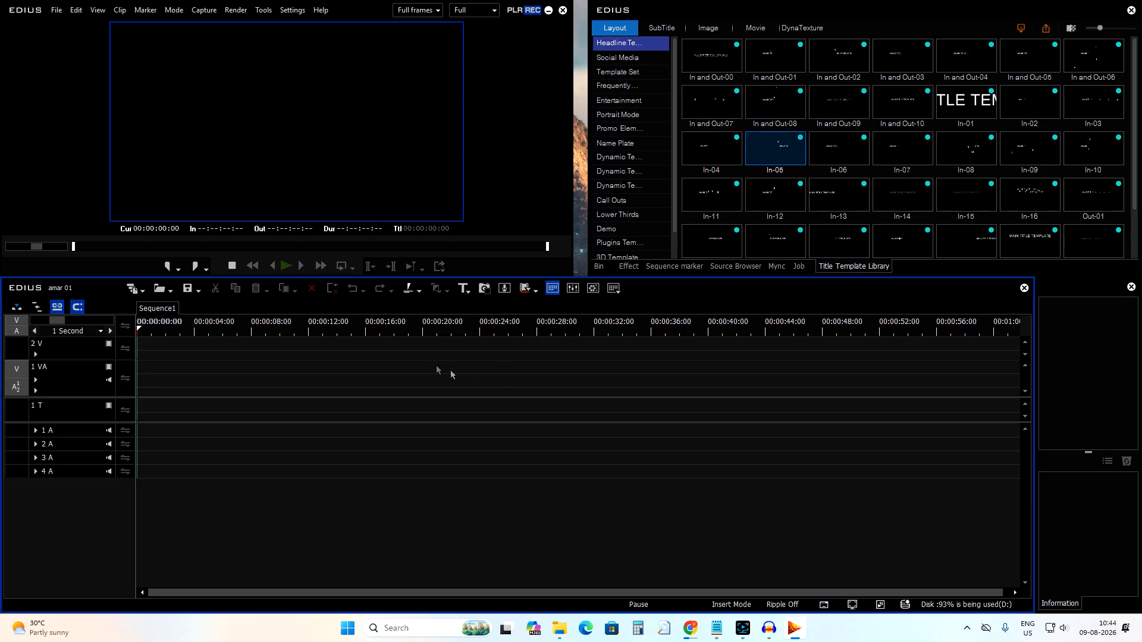
left_click(57, 10)
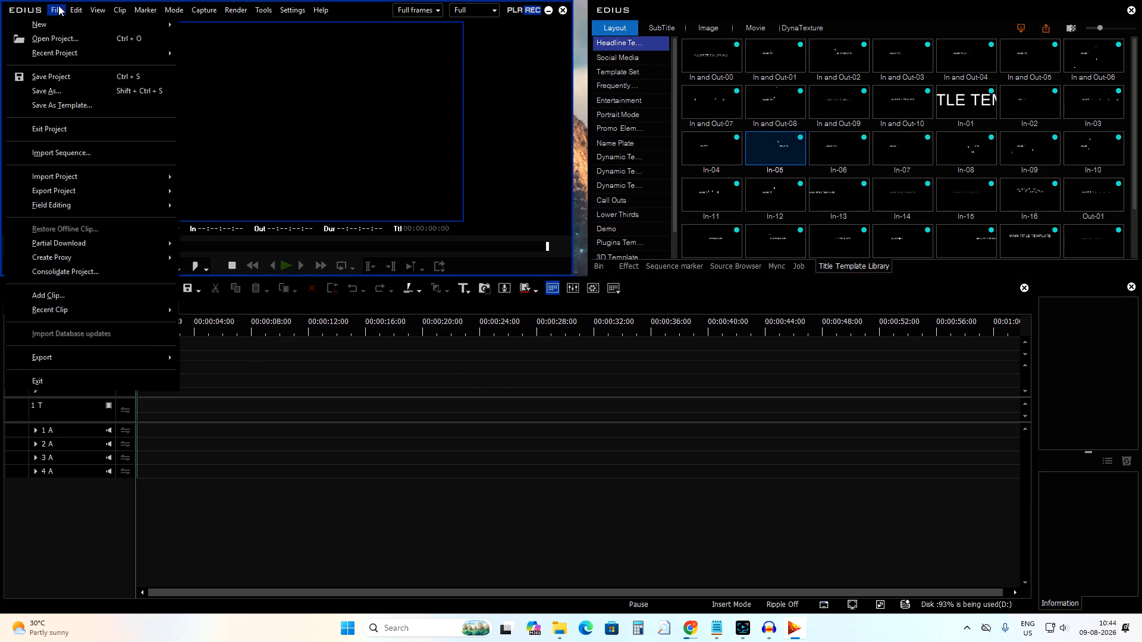
left_click(444, 303)
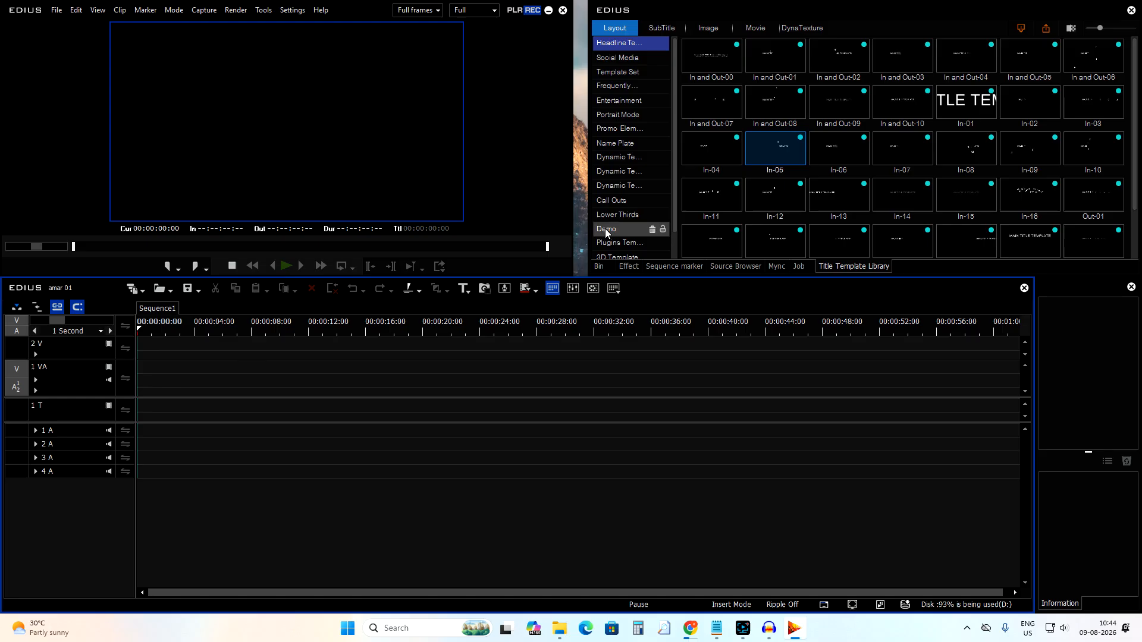
Import the COUPLE 01 clip from the FOOTAGE folder on drive D into the bin.
left_click(598, 267)
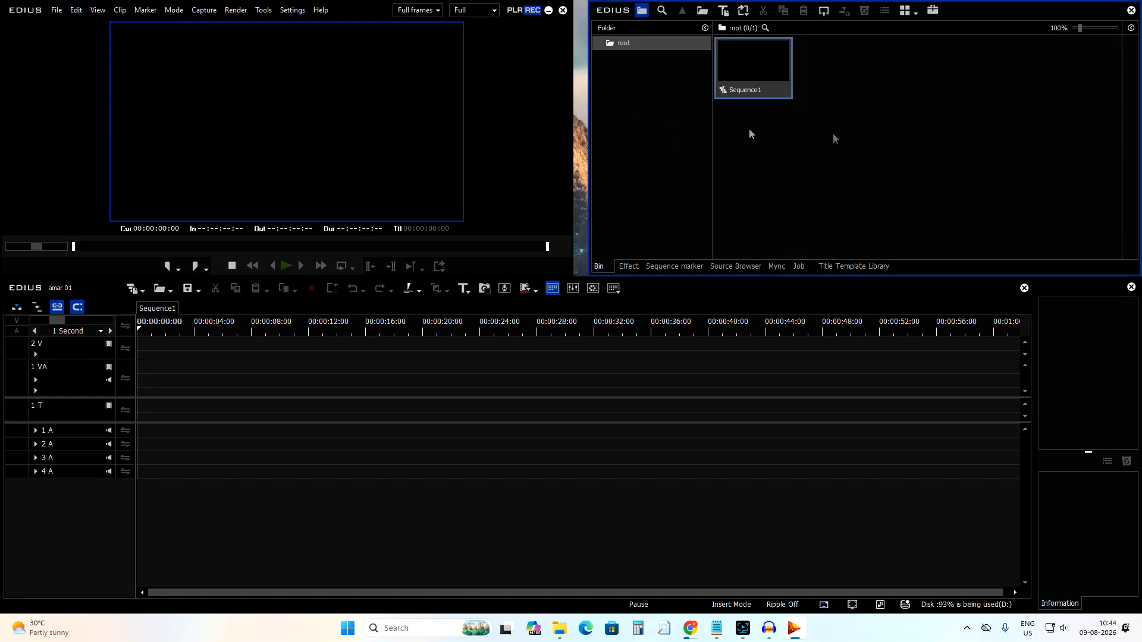
double_click(857, 127)
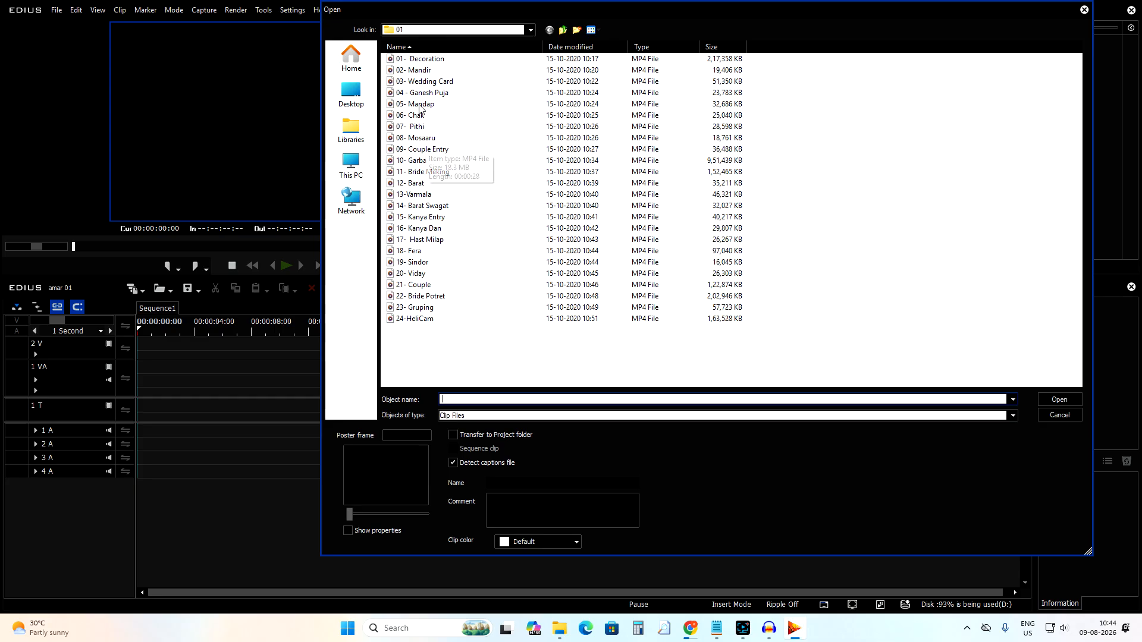
left_click(351, 165)
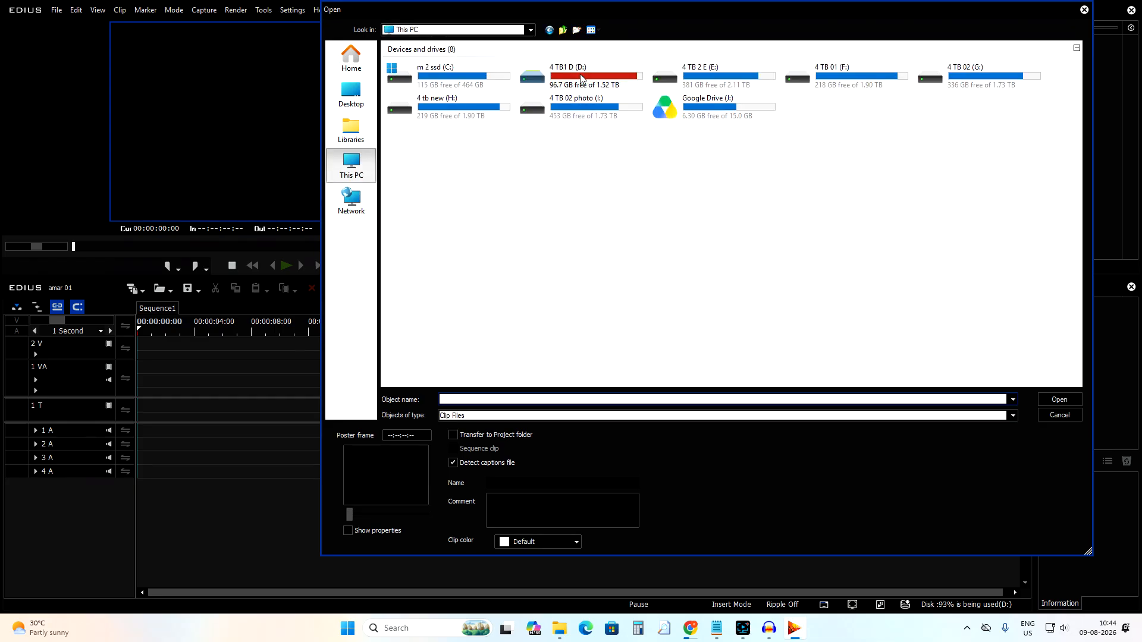
double_click(580, 77)
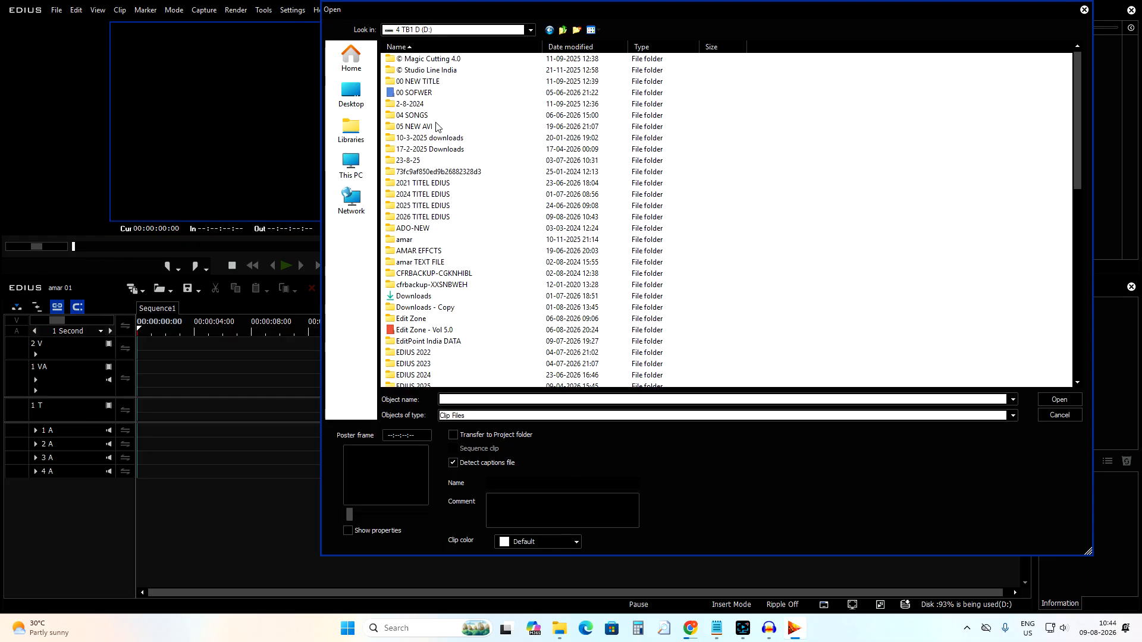
scroll(437, 268, "down", 9)
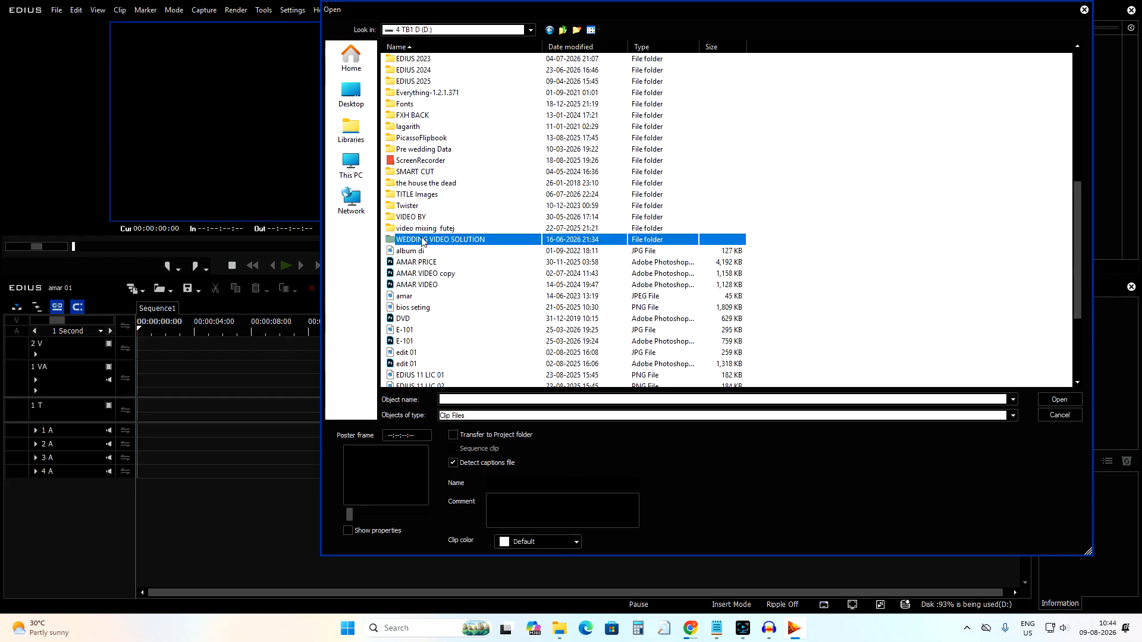
double_click(426, 239)
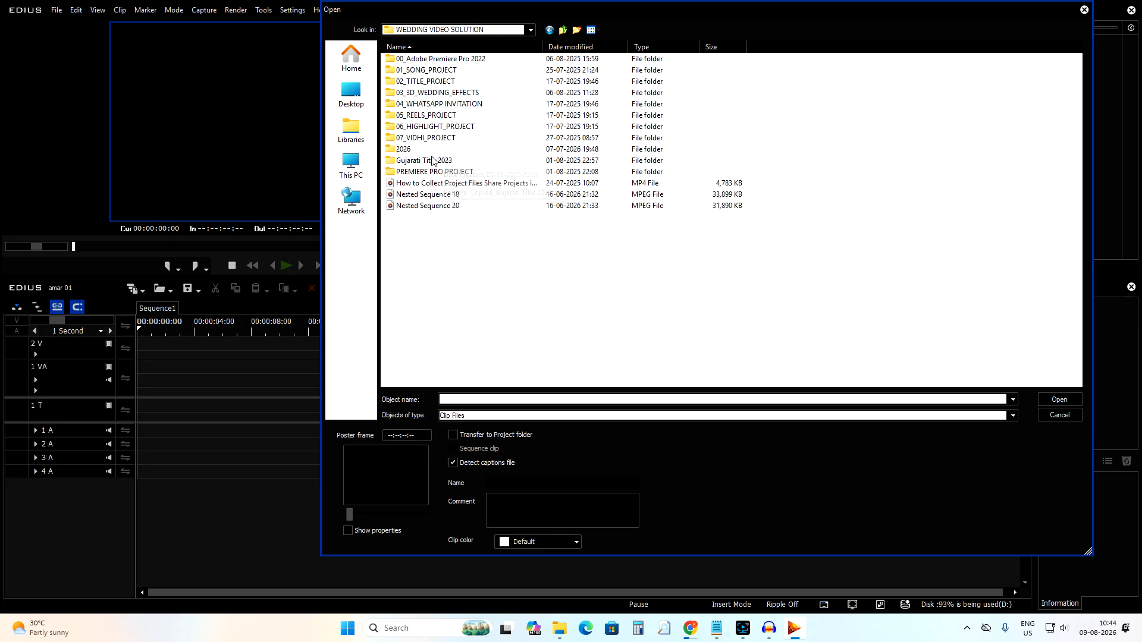
double_click(424, 171)
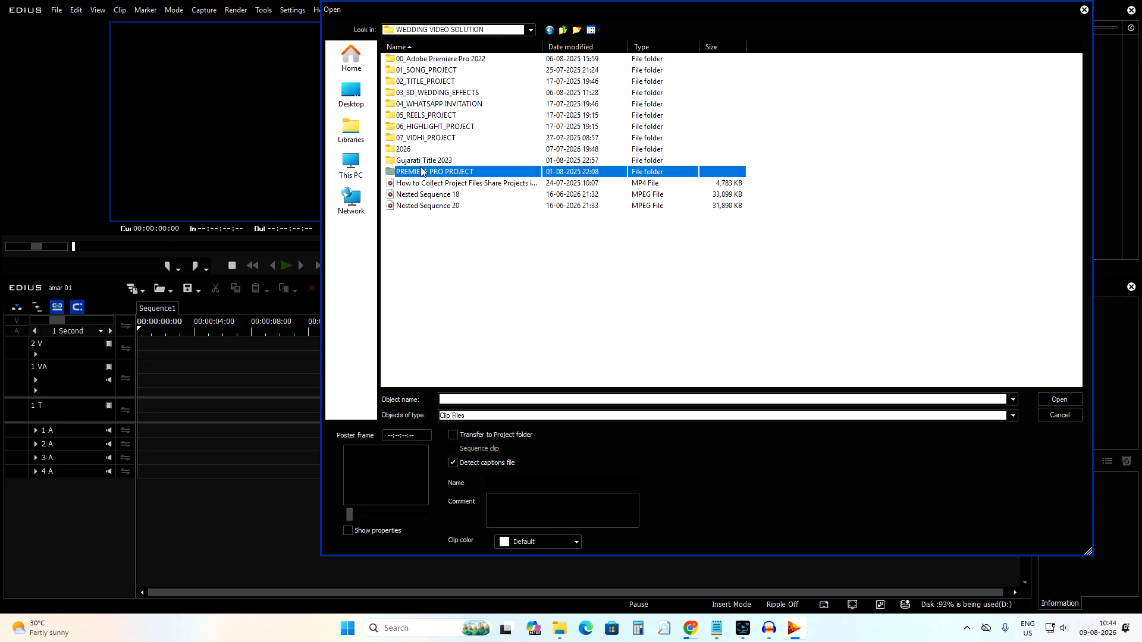
left_click(414, 83)
double_click(411, 71)
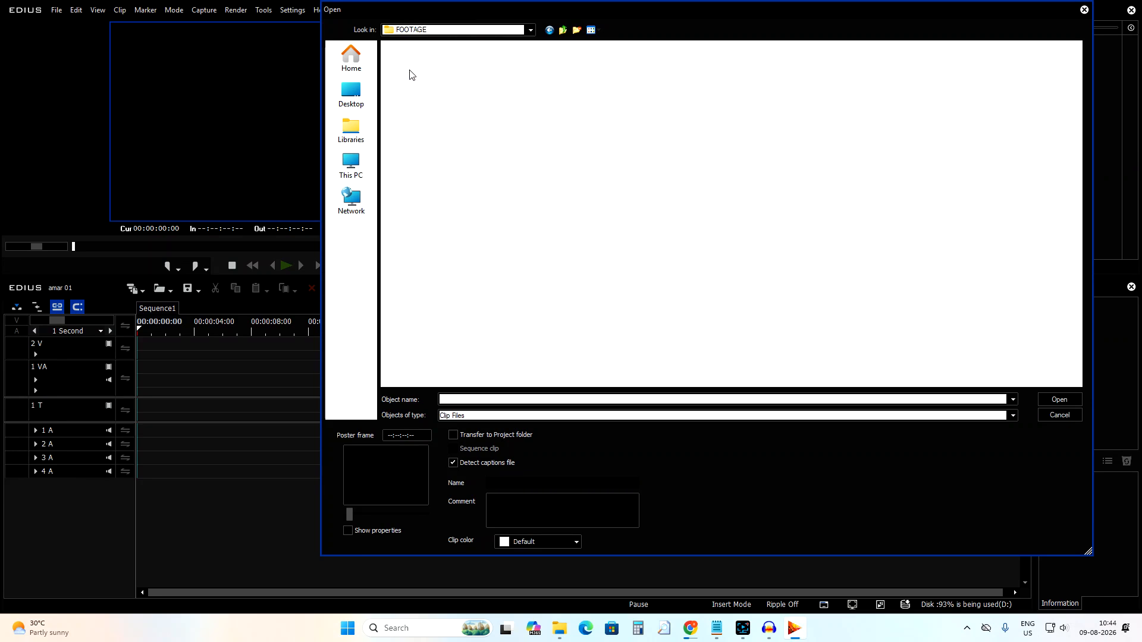
left_click(427, 106)
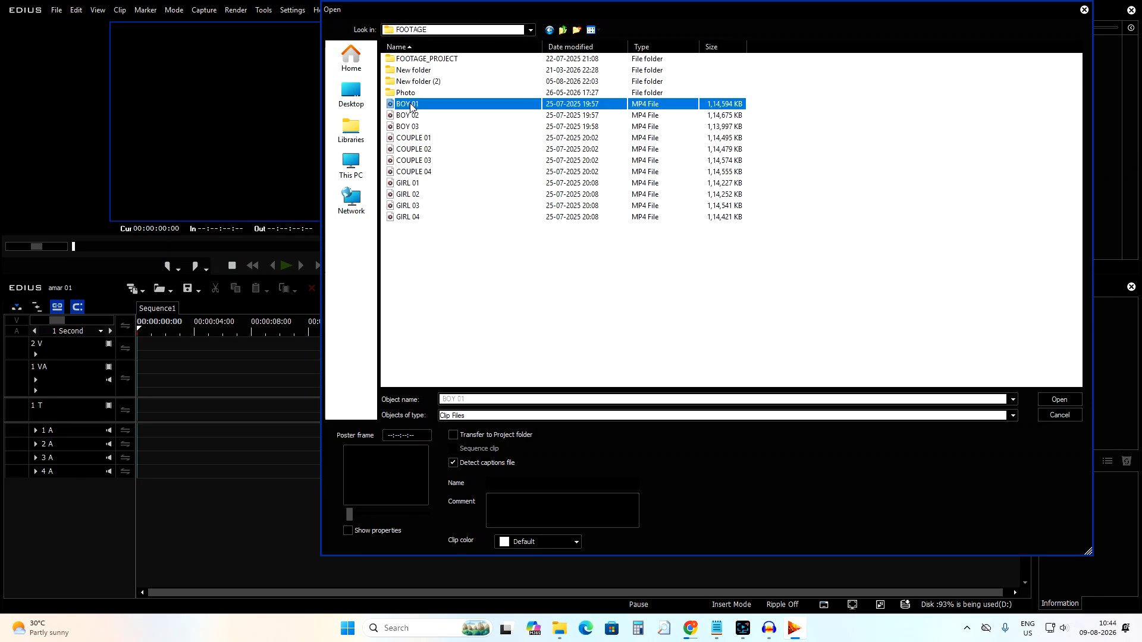
left_click(408, 126)
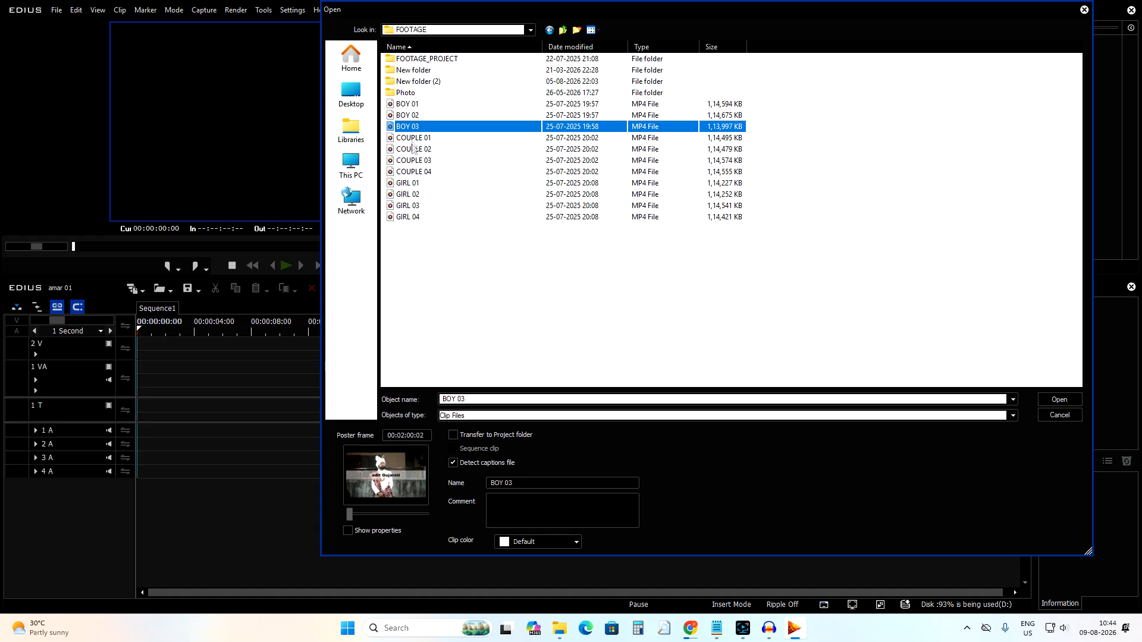
double_click(411, 142)
Add the COUPLE 01 clip to the 1 VA track and delete it from the timeline again.
left_click_drag(301, 337, 105, 374)
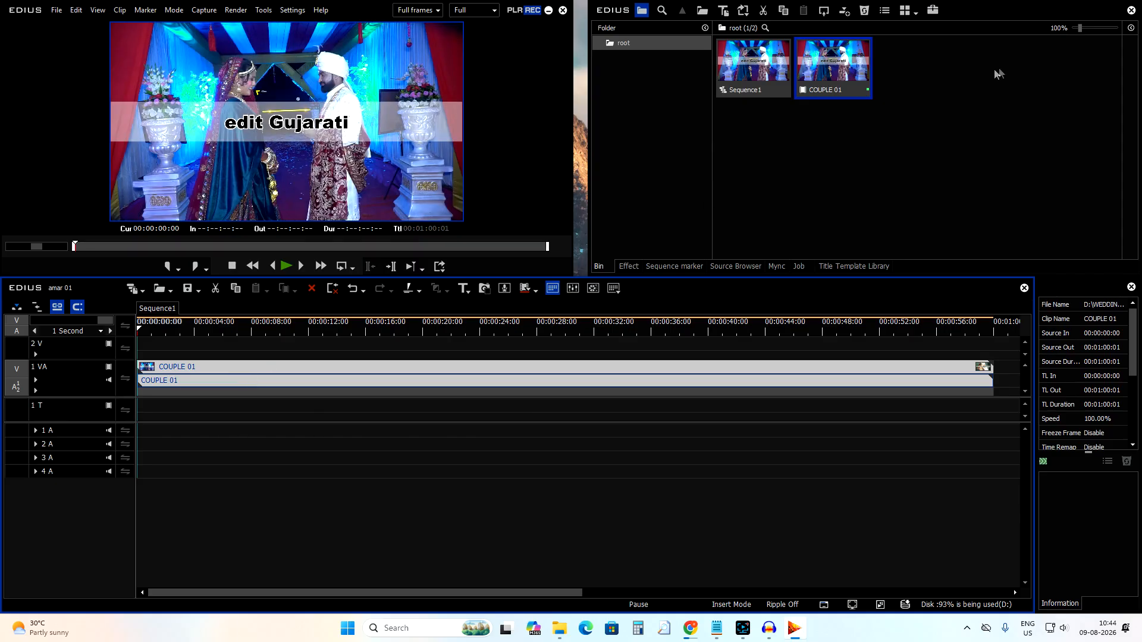
key("Delete")
left_click(881, 130)
double_click(881, 131)
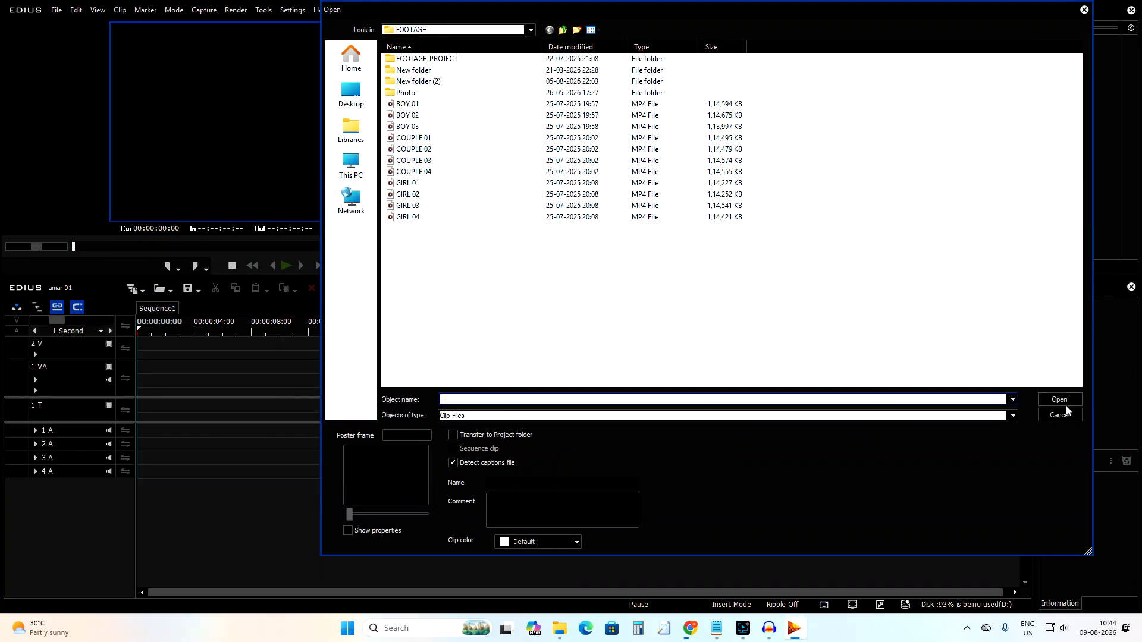
left_click(1065, 411)
Drag the COUPLE 01 clip from the bin onto the start of the 1 VA track and play it briefly.
right_click(616, 84)
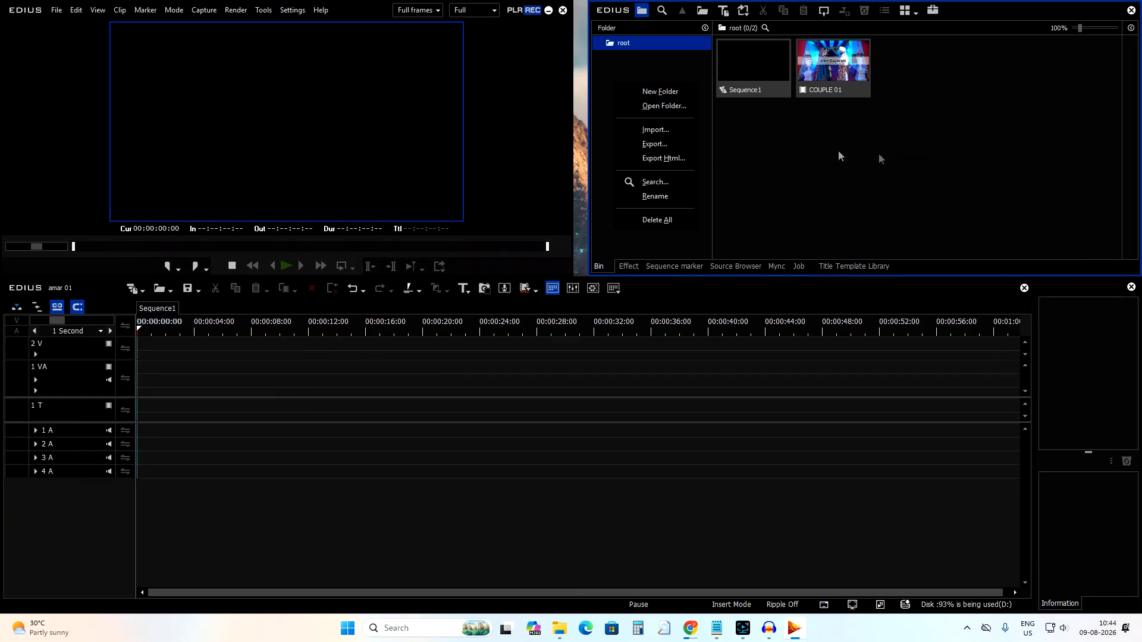
left_click(827, 74)
left_click_drag(835, 68, 128, 376)
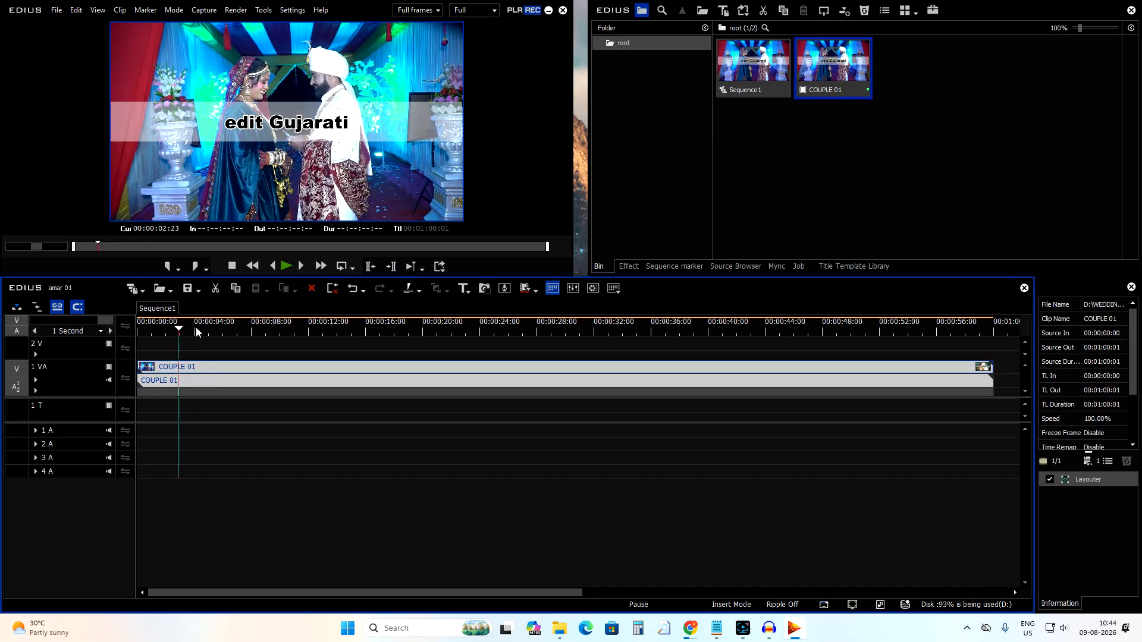
key("space")
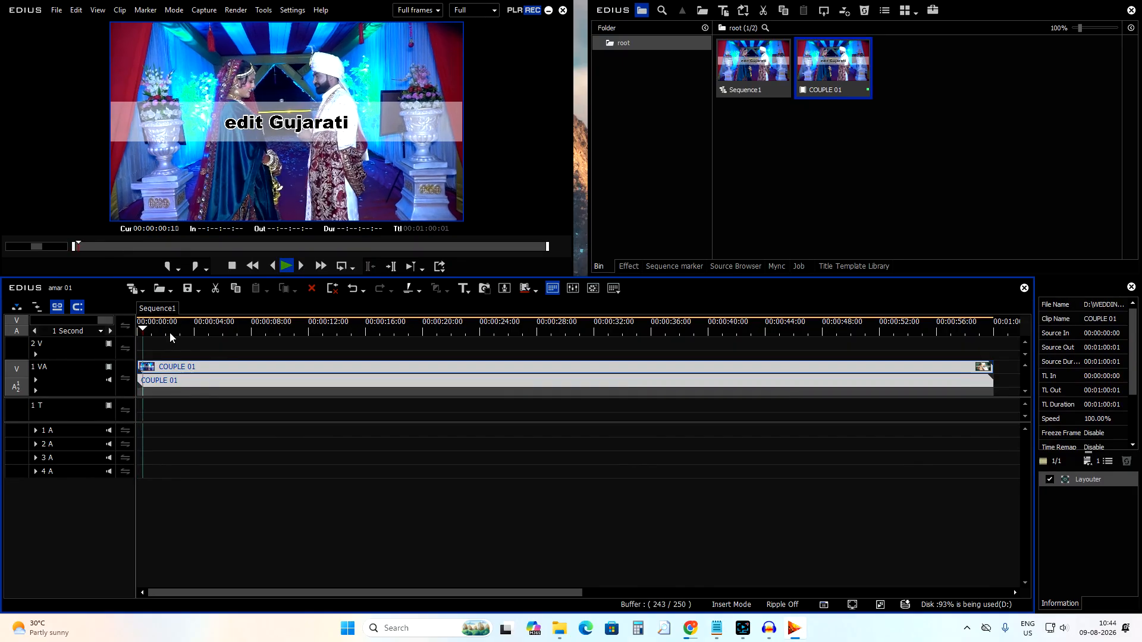
key("space")
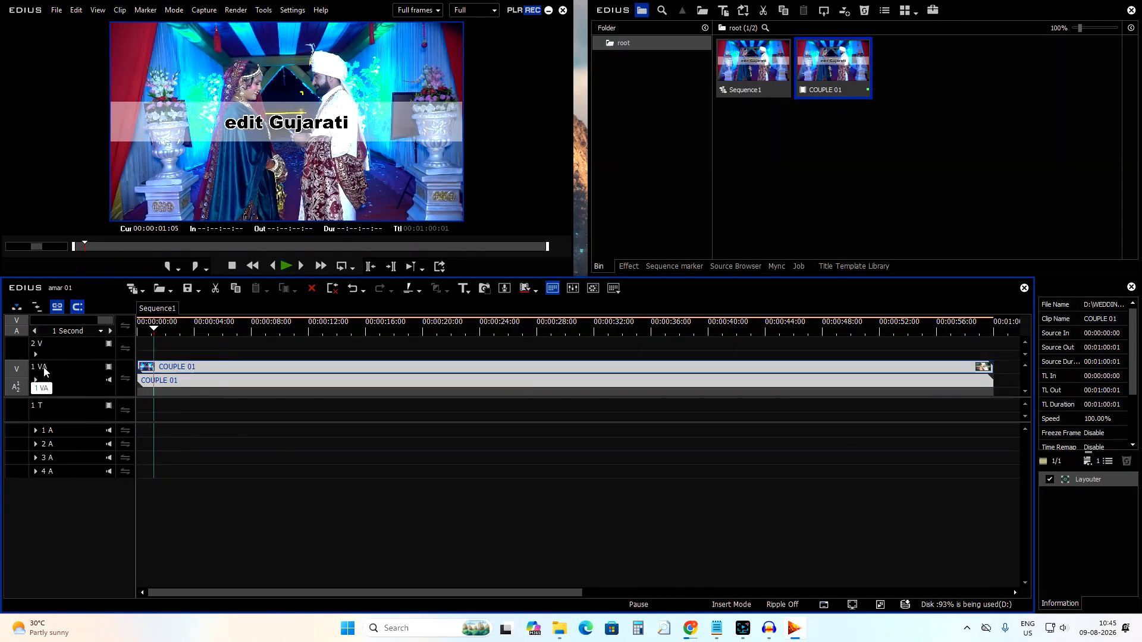
Drop a second COUPLE 01 copy on the 2 V track at about 16 seconds and delete it.
left_click(168, 380)
left_click(171, 369)
left_click(172, 383)
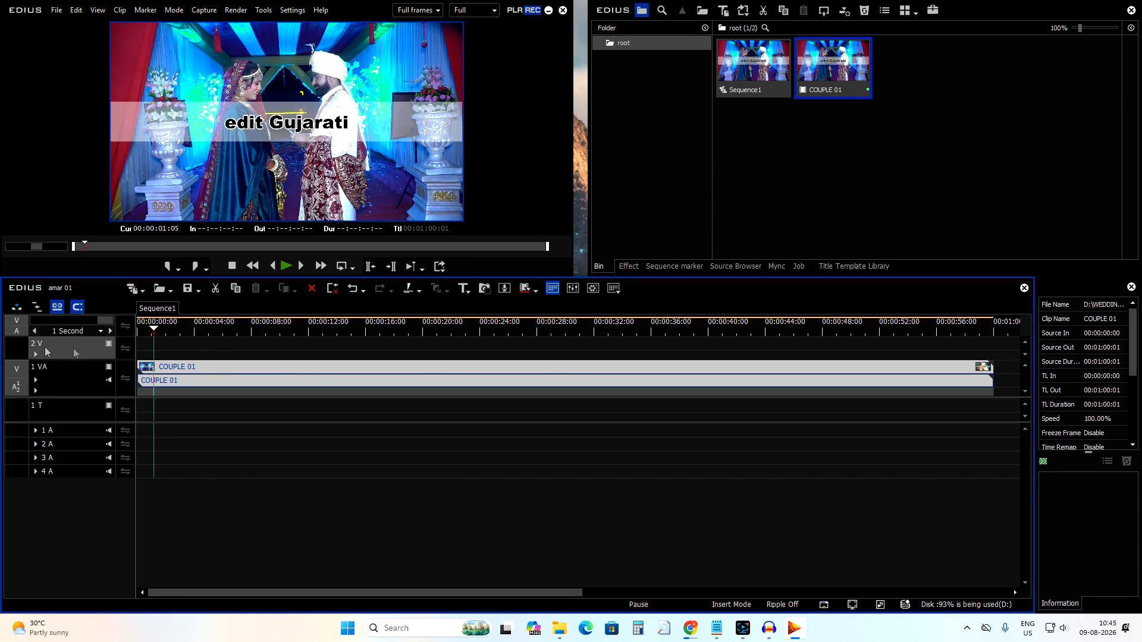
left_click_drag(851, 81, 375, 351)
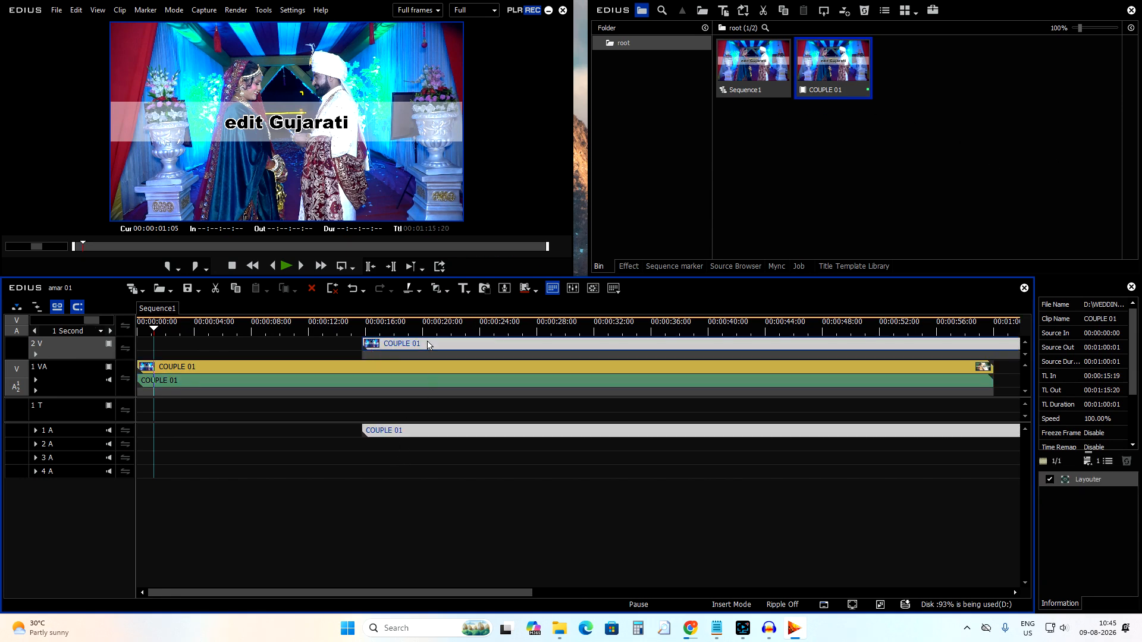
key("Delete")
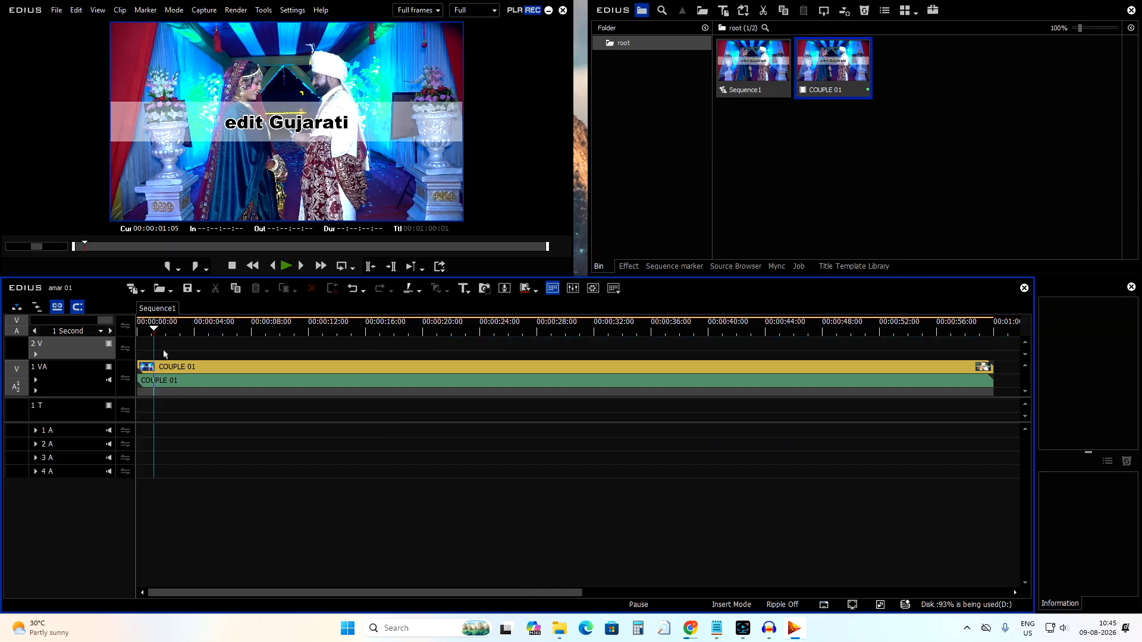
Play back the sequence from about 4 seconds and stop it.
left_click_drag(216, 349, 119, 386)
left_click(162, 329)
key("space")
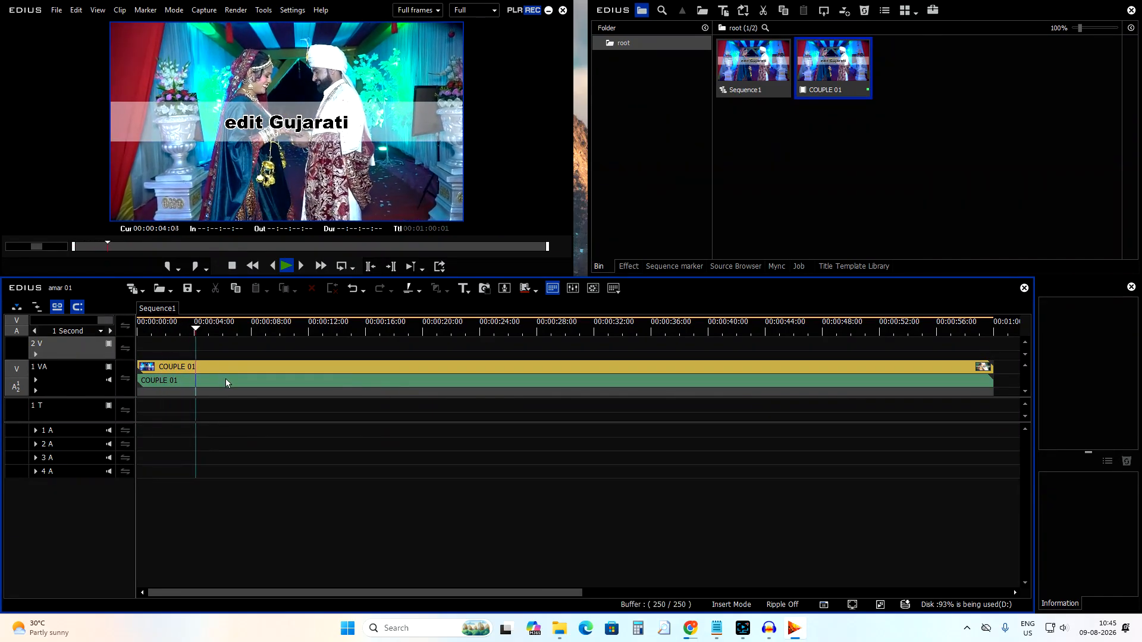
key("space")
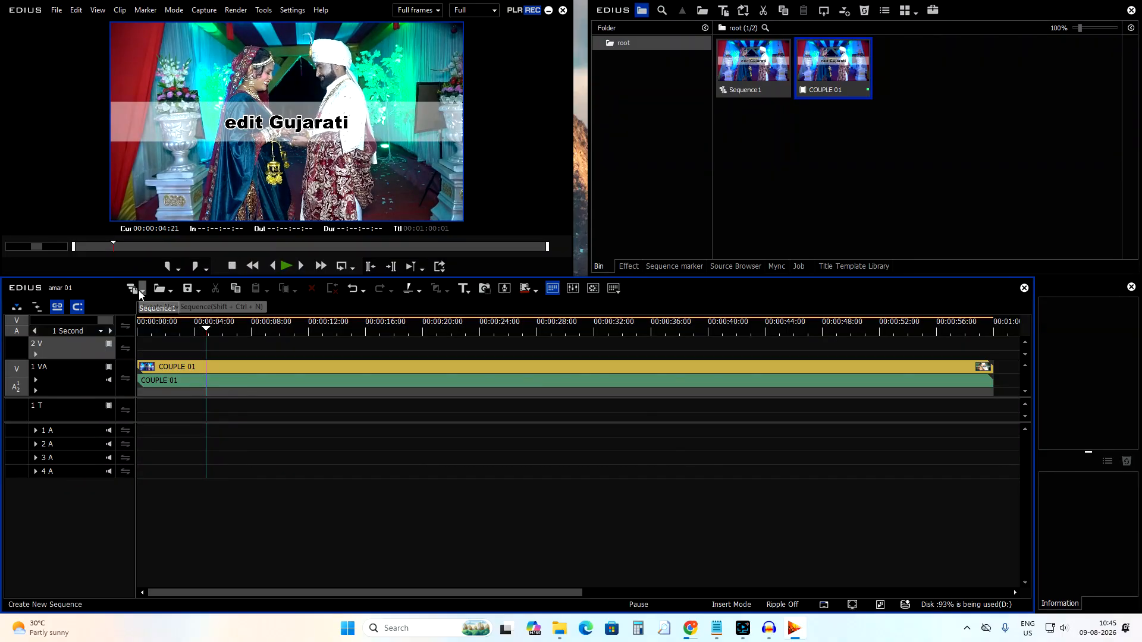
Save the project as amar 01 with Save As.
left_click(173, 291)
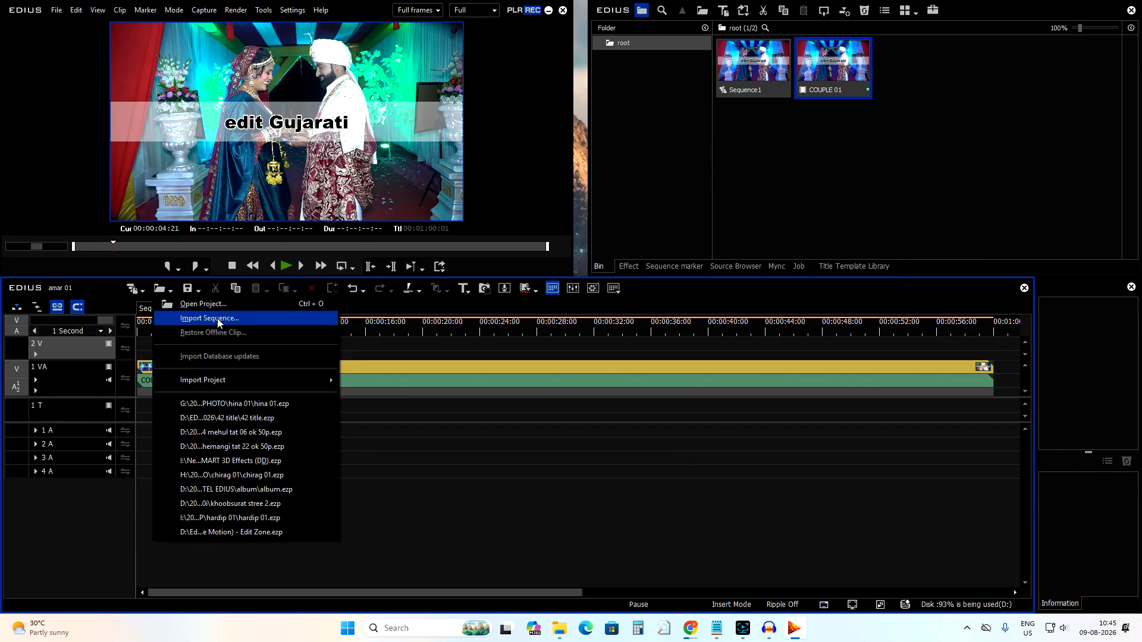
left_click(366, 387)
left_click(197, 291)
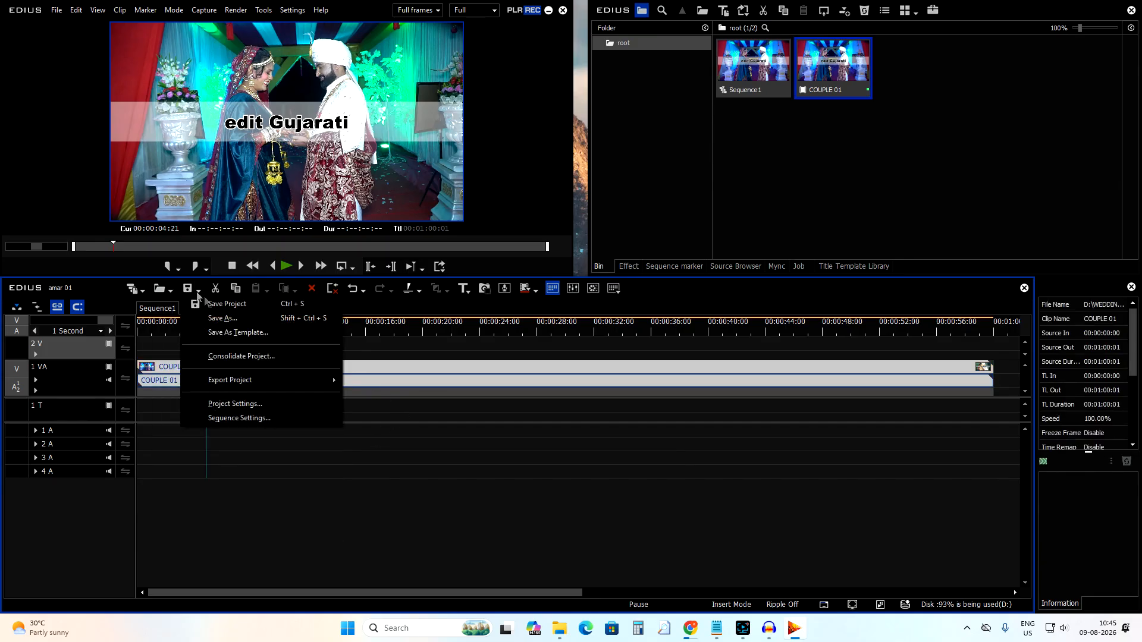
left_click(254, 319)
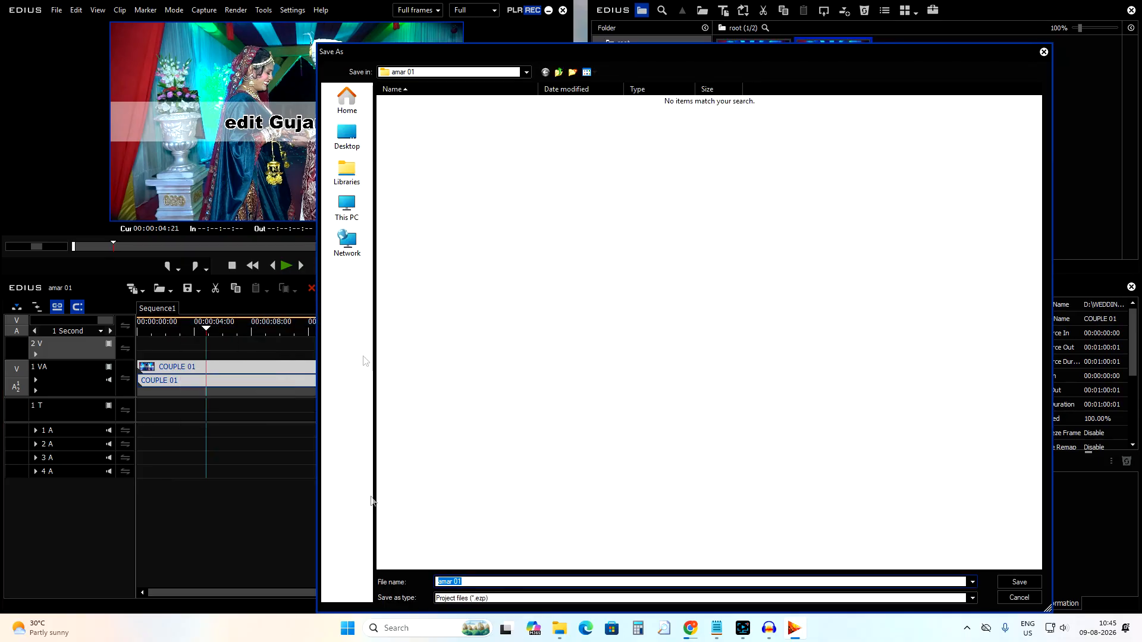
left_click(1015, 584)
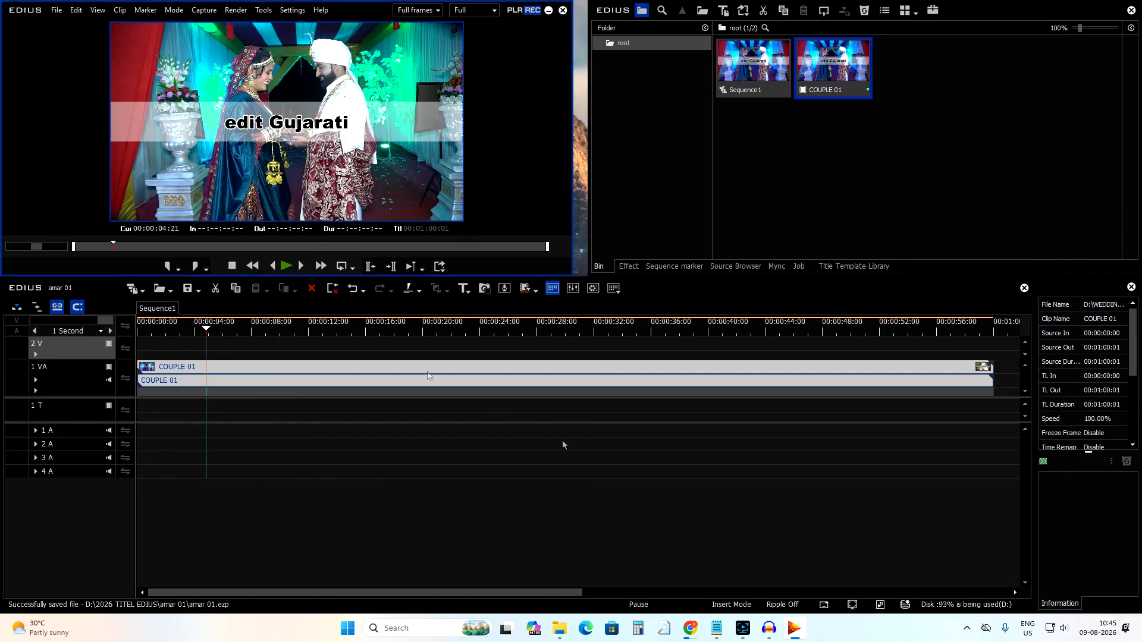
Place the timeline cursor at about 00:00:04:12.
left_click(198, 291)
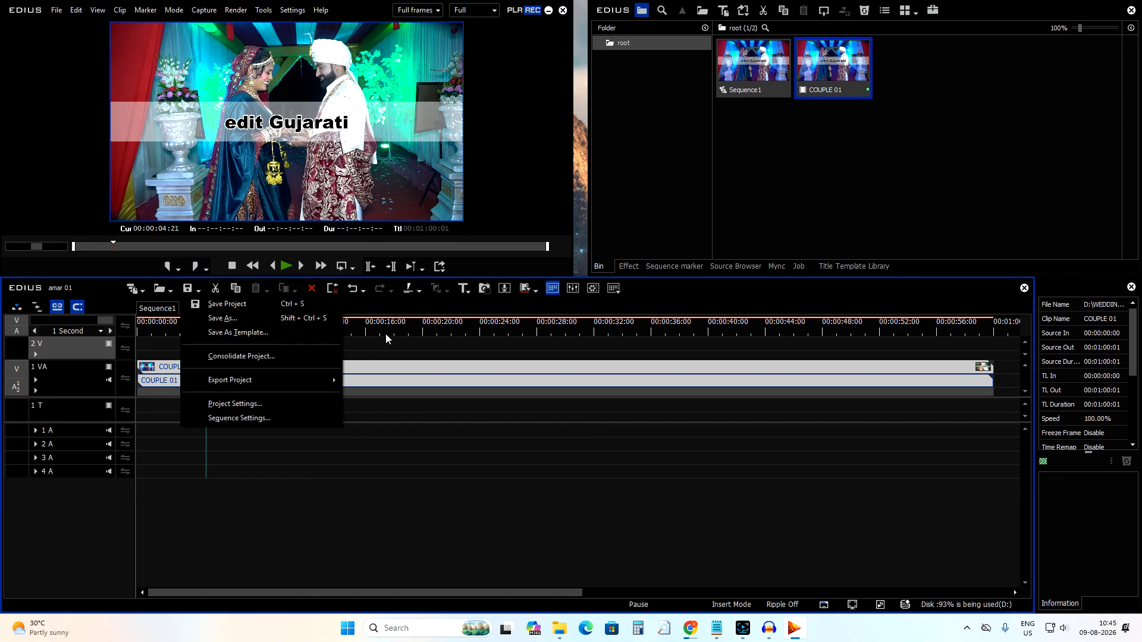
left_click(370, 326)
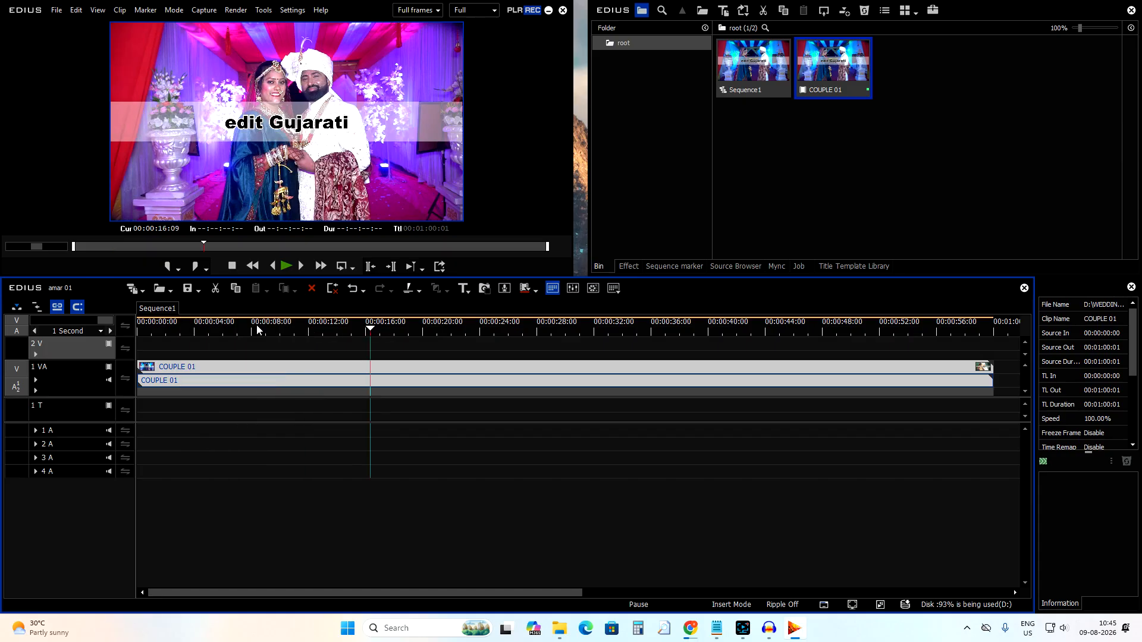
left_click(219, 339)
left_click(201, 330)
Cut the COUPLE 01 clip off the timeline and drag it back from the bin onto the 1 VA track.
left_click(209, 376)
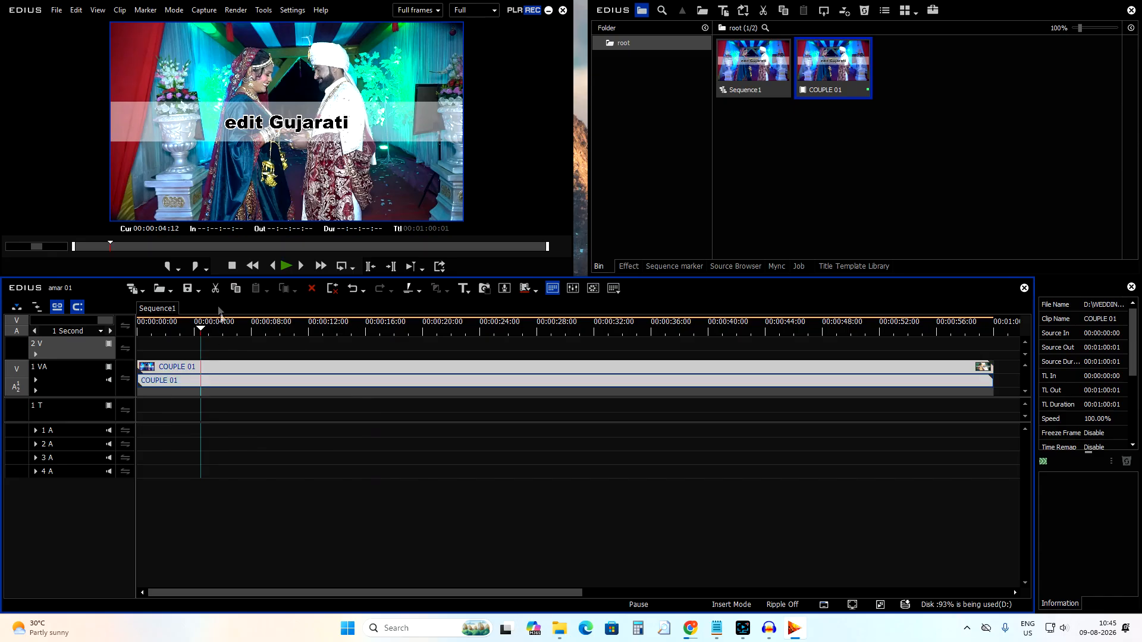
left_click(215, 289)
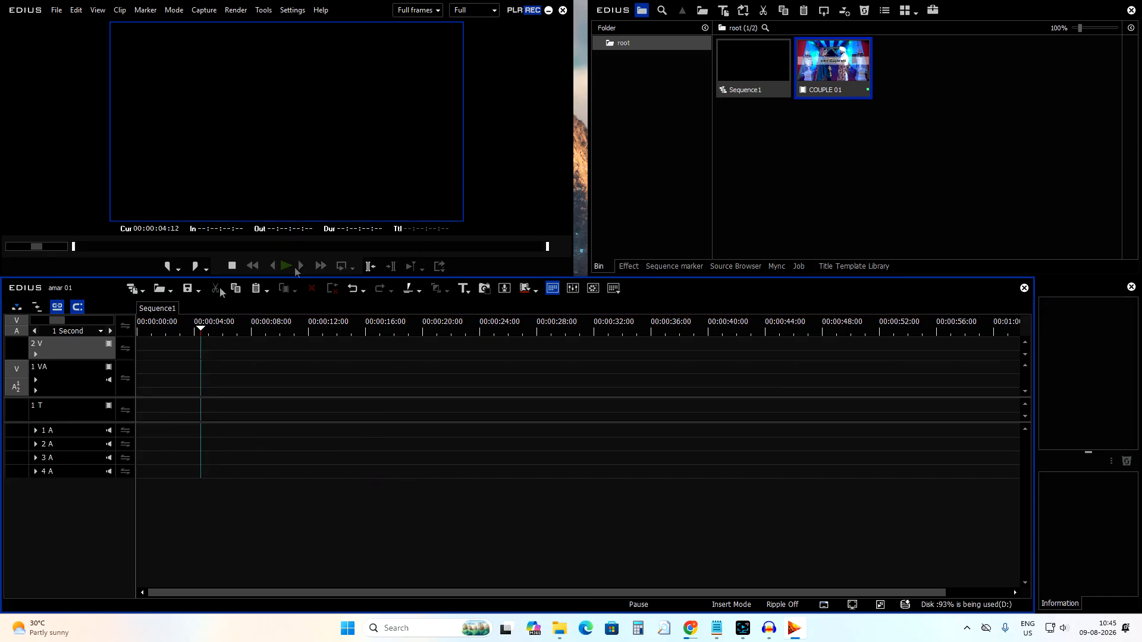
left_click_drag(809, 84, 96, 391)
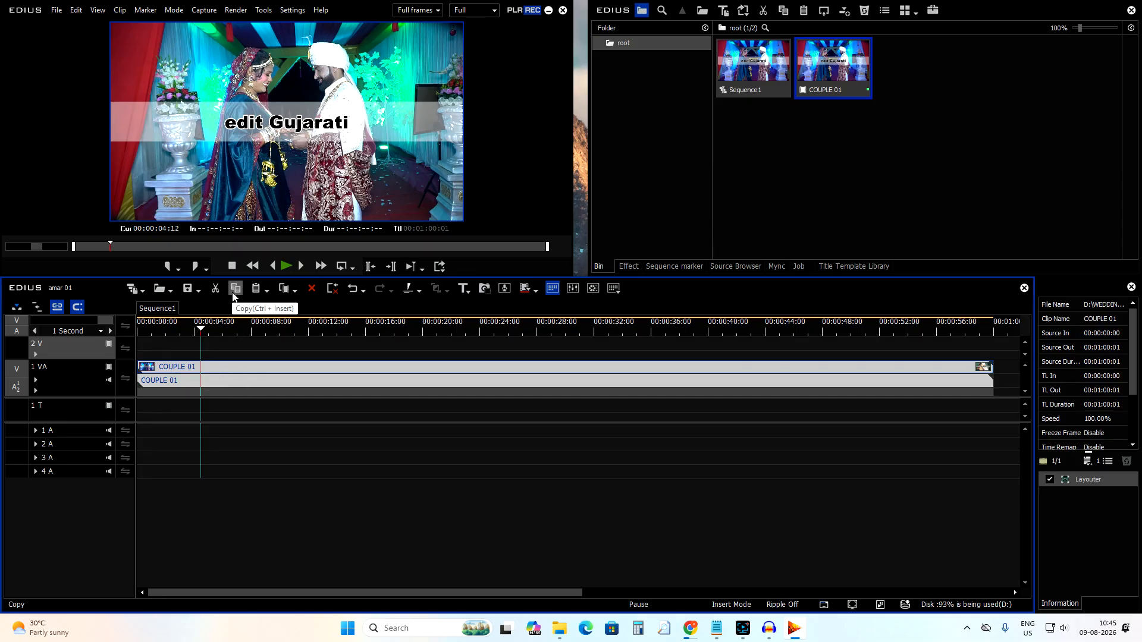
Split the COUPLE 01 clip on the 1 VA track at the cursor, about 00:00:04:12.
left_click(220, 379)
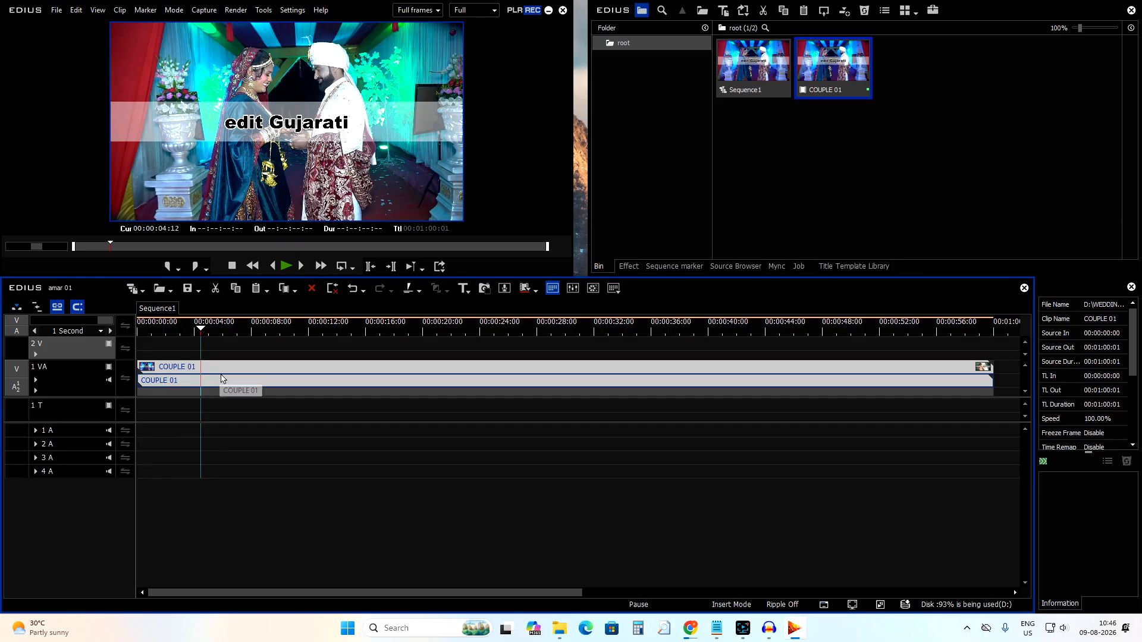
left_click(222, 379)
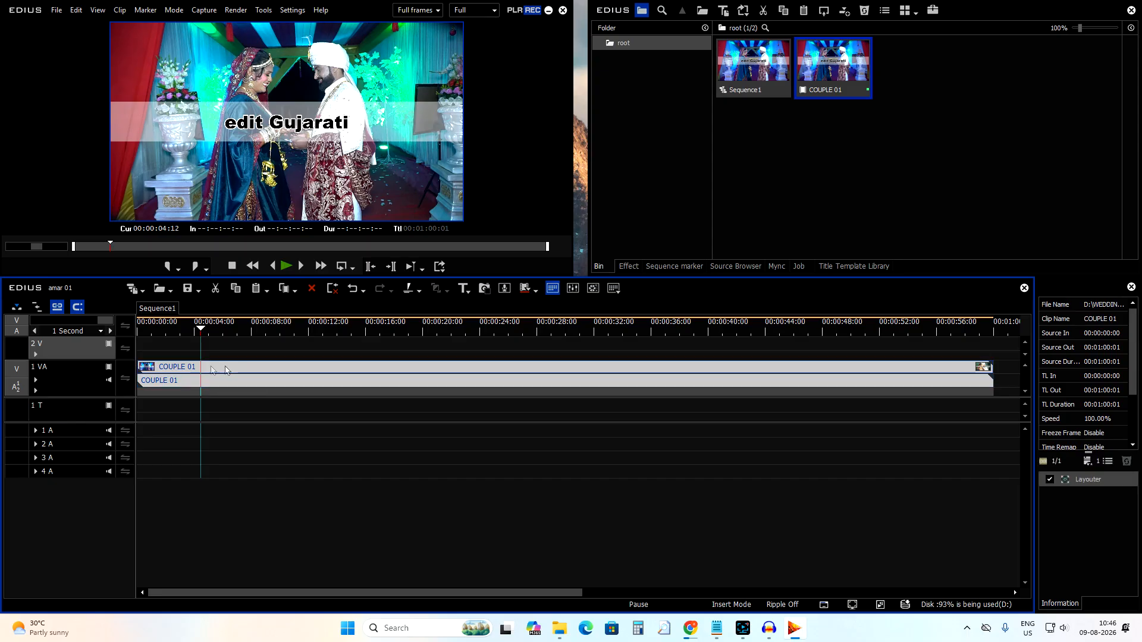
key("c")
Paste the cut clip onto the 2 V track at about 00:00:07:04 and delete it.
left_click_drag(208, 333, 233, 355)
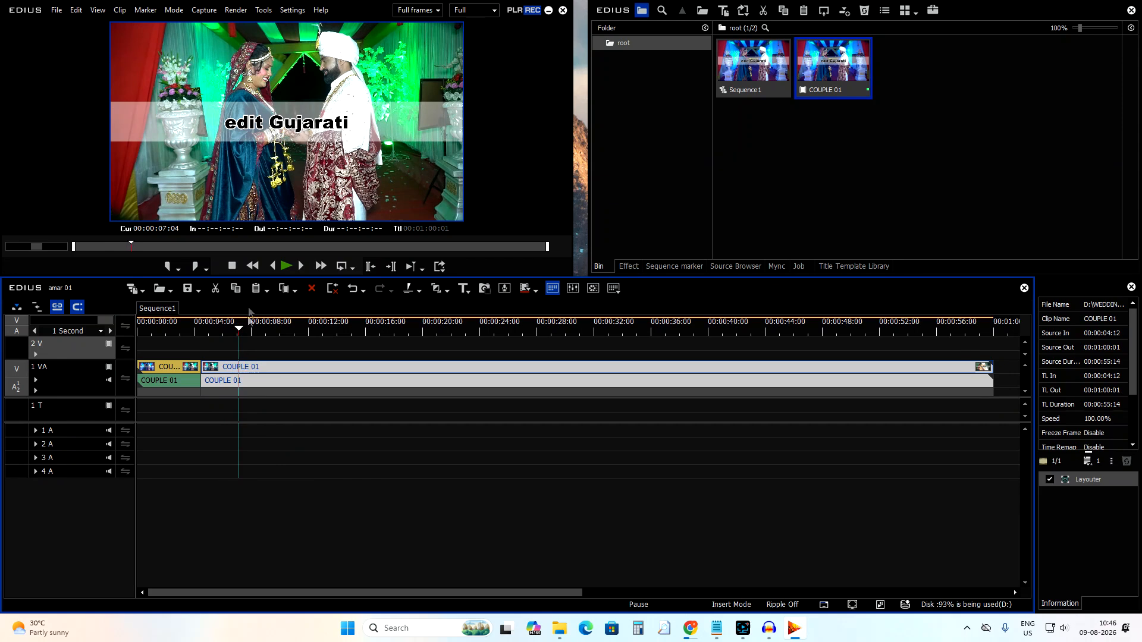
left_click(254, 290)
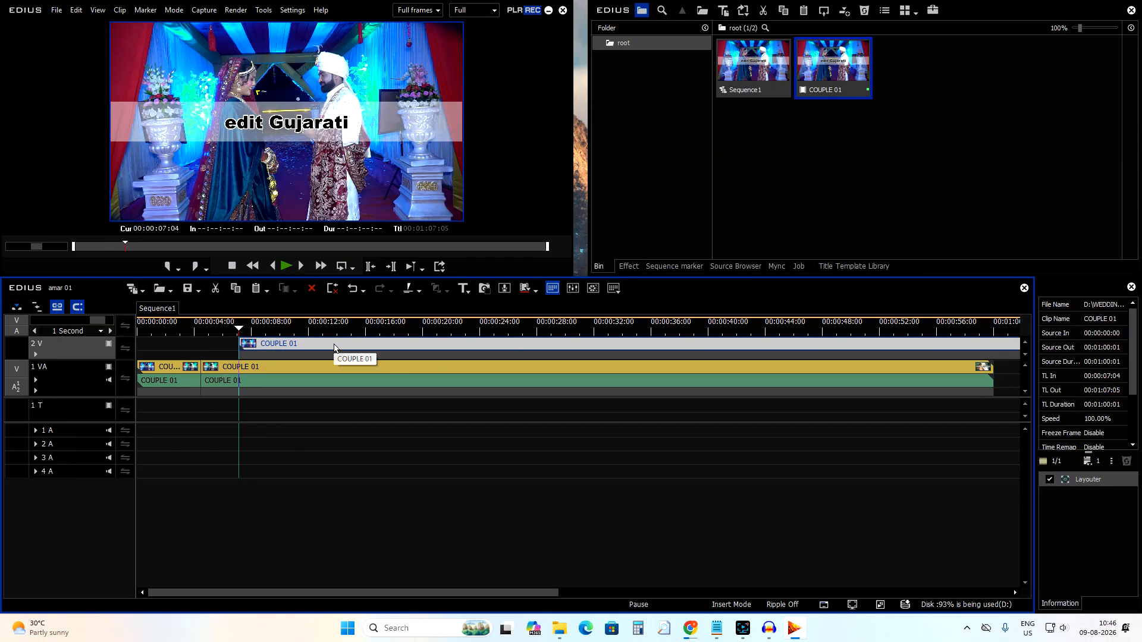
key("Delete")
Split the COUPLE 01 clip again at about 00:00:07:04.
left_click(274, 369)
key("c")
left_click(275, 340)
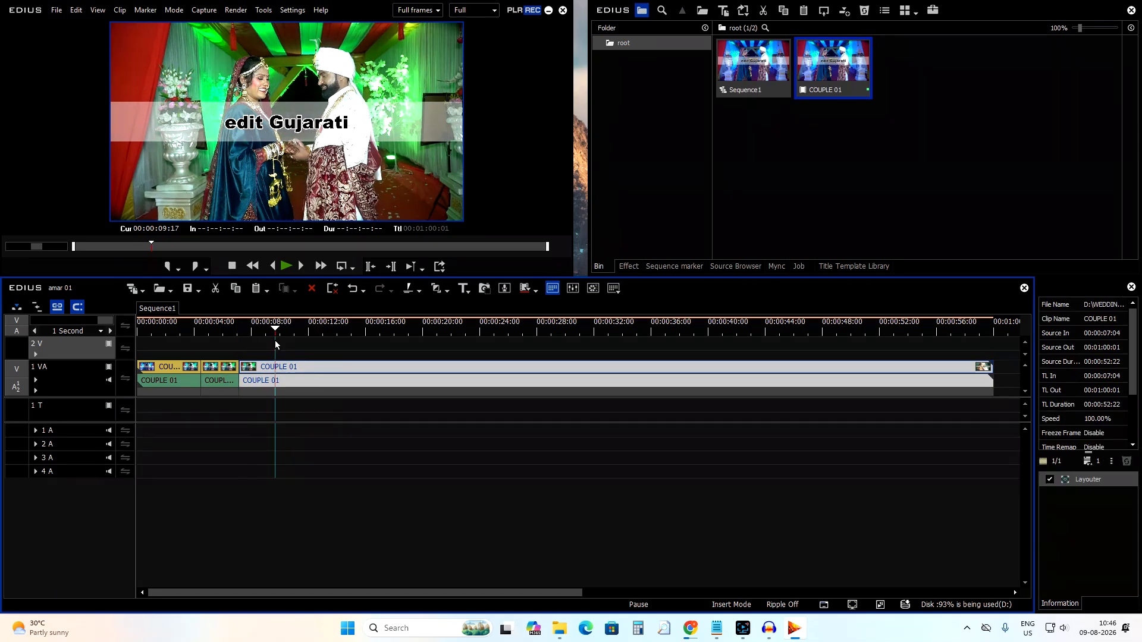
Split the COUPLE 01 clip repeatedly at short intervals along the 1 VA track, up to about 00:00:33:06.
key("c")
left_click(316, 338)
key("c")
left_click(359, 327)
key("c")
left_click(403, 329)
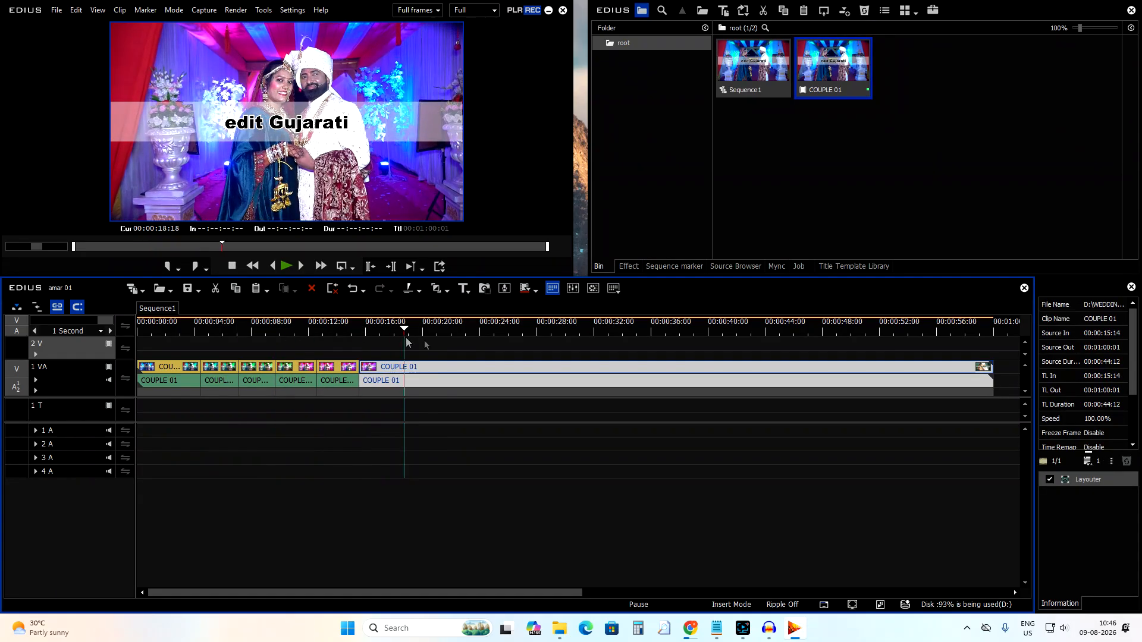
key("c")
left_click(446, 329)
key("c")
left_click(485, 331)
left_click(511, 330)
key("c")
left_click(565, 331)
key("c")
left_click(611, 331)
key("c")
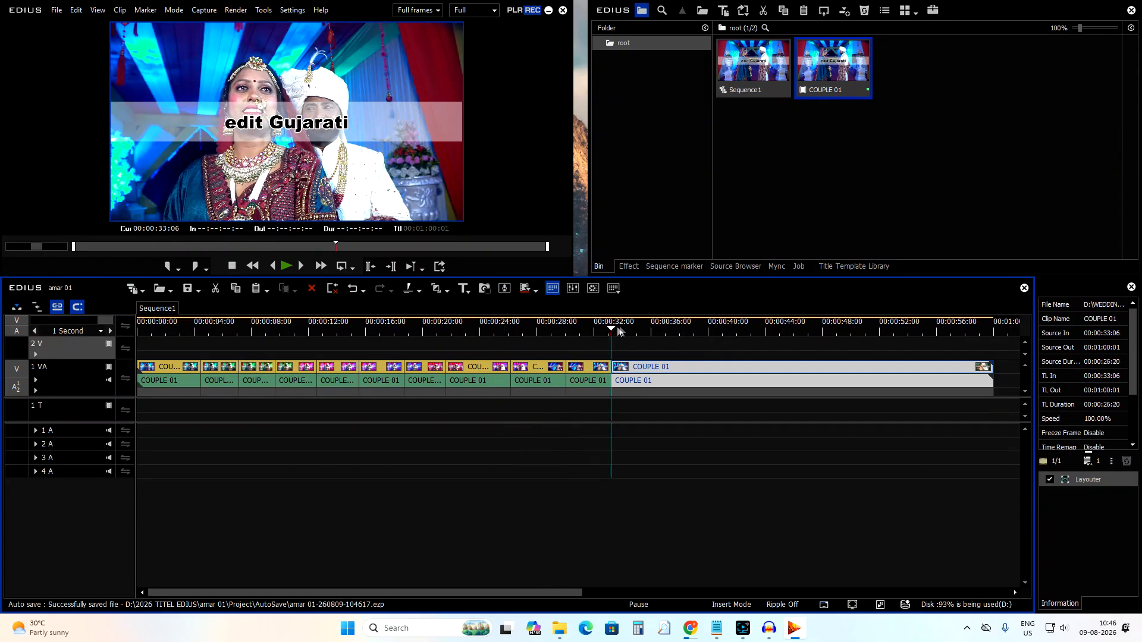
Apply the 2D Blind Slide transition at the first cut near 00:00:03:12 and play it back.
left_click_drag(206, 327, 198, 384)
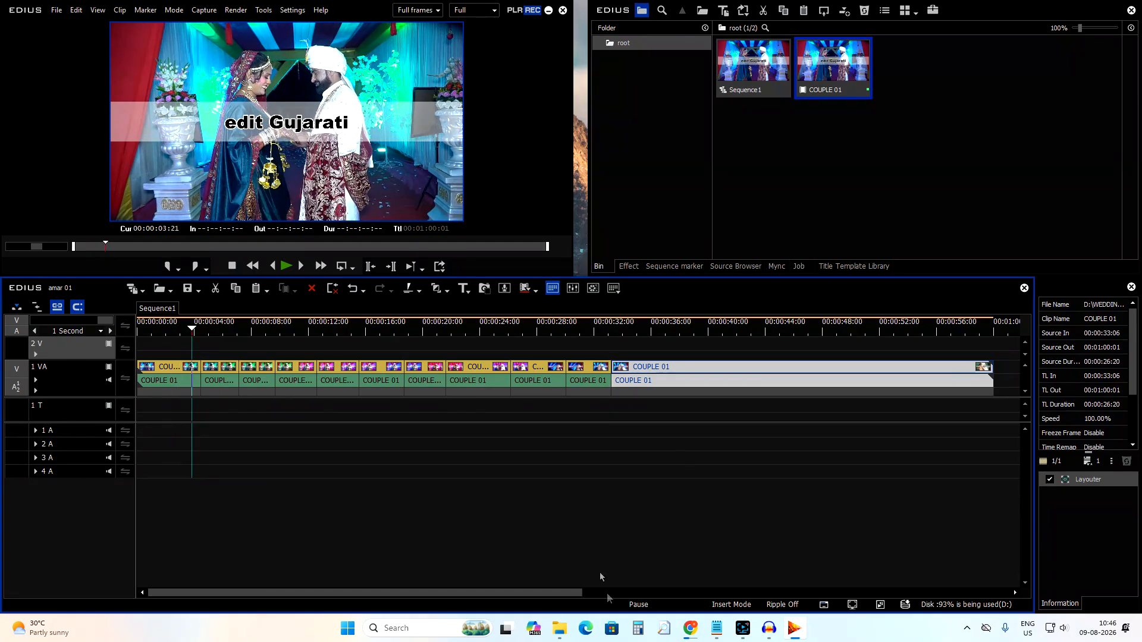
left_click(629, 266)
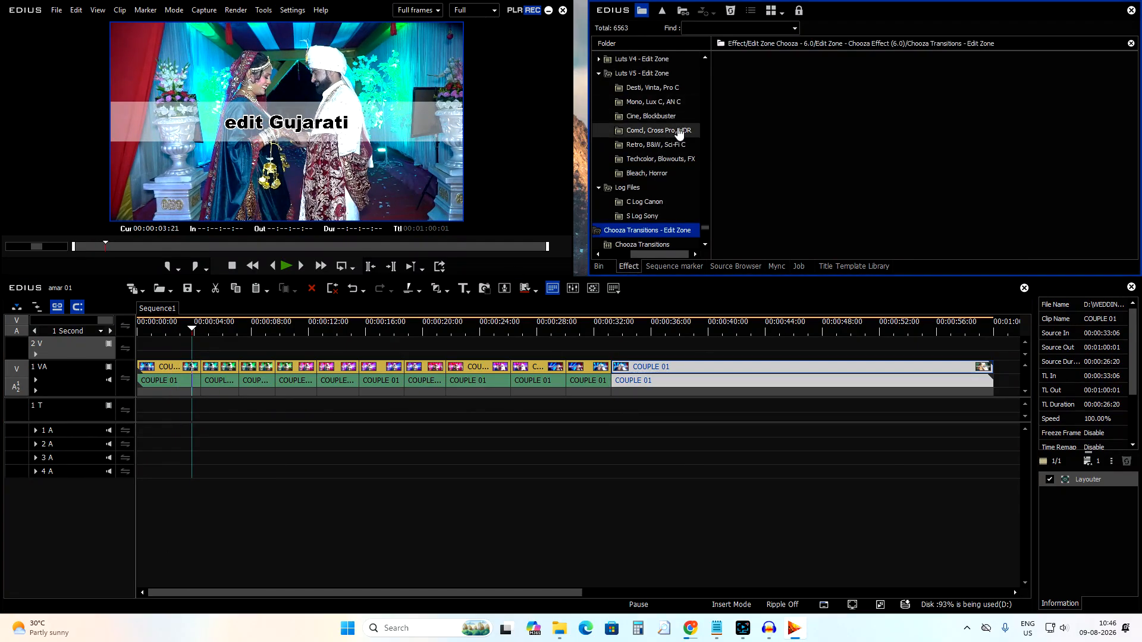
scroll(678, 142, "down", 2)
left_click_drag(705, 209, 706, 69)
left_click_drag(665, 256, 648, 256)
scroll(648, 220, "down", 4)
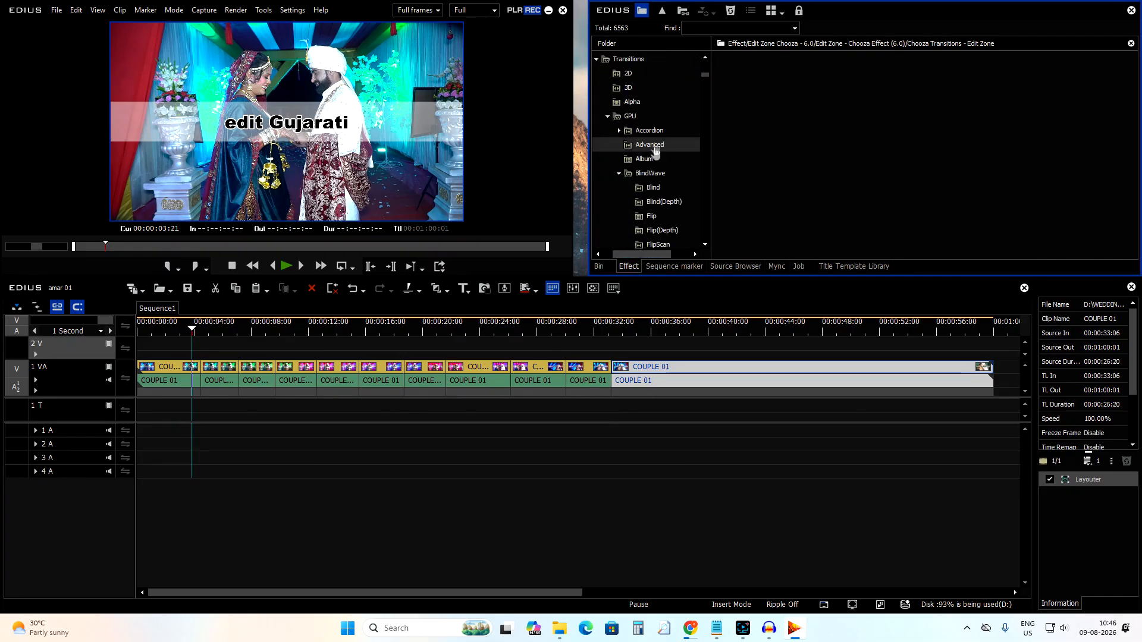
left_click(622, 74)
left_click(738, 85)
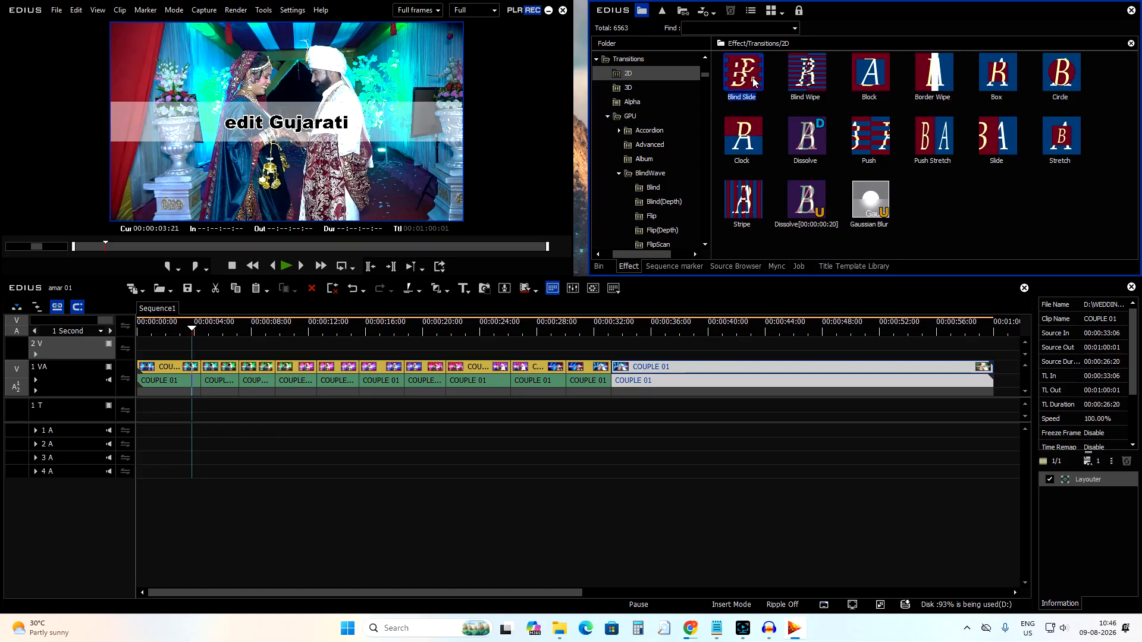
left_click_drag(742, 76, 193, 367)
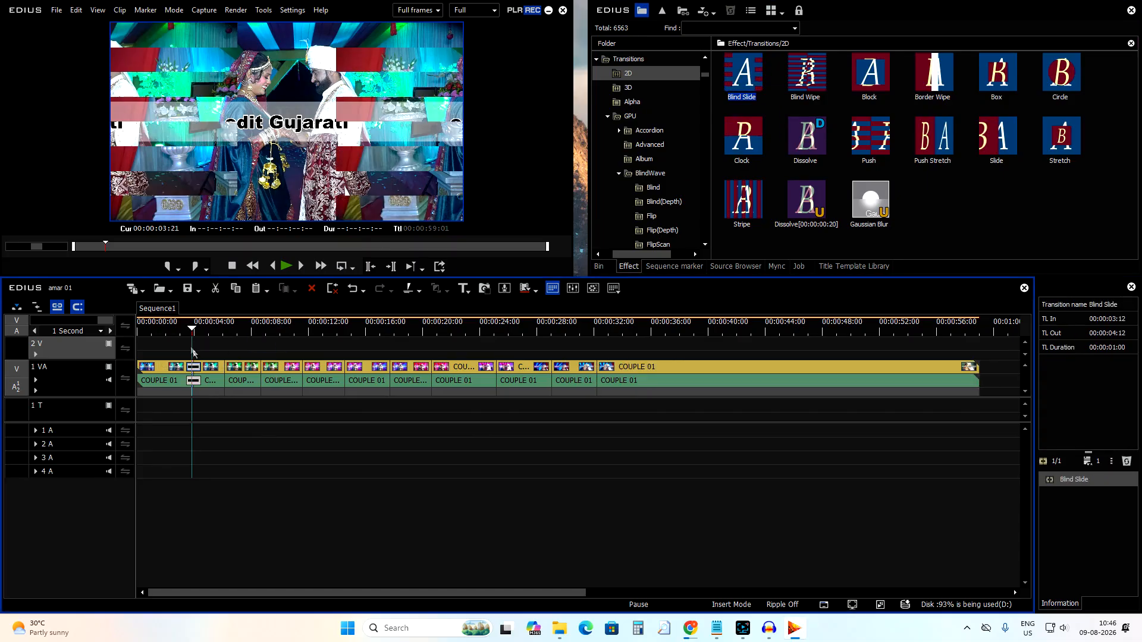
key("space")
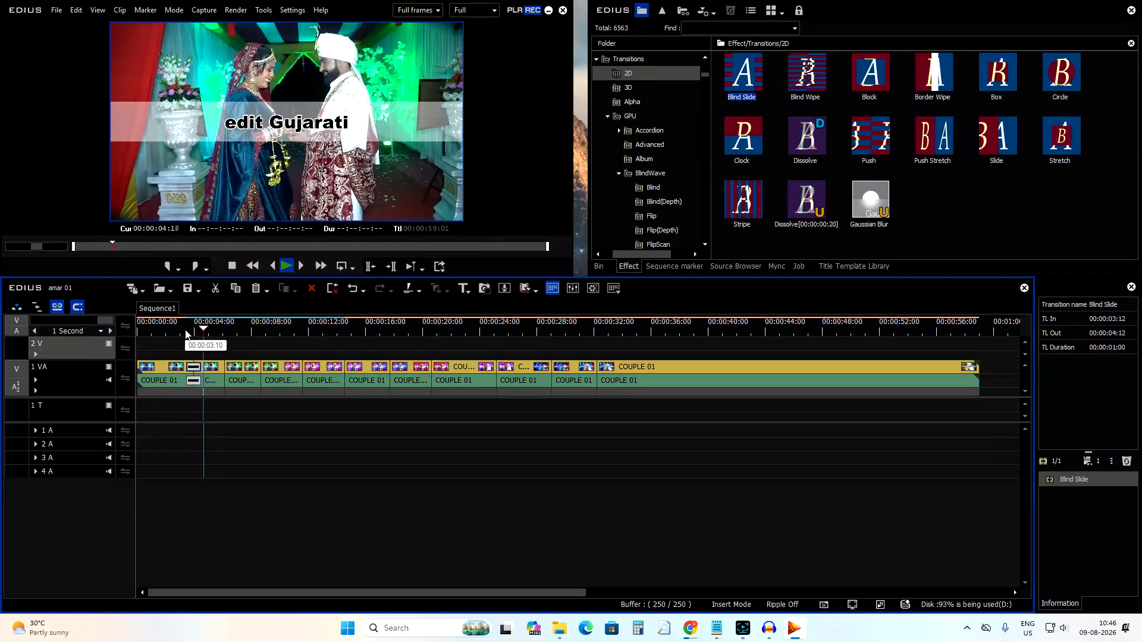
Apply the Blind Wipe transition at the cut near 00:00:10:15 and play it back.
left_click_drag(805, 76, 311, 366)
left_click(275, 328)
key("space")
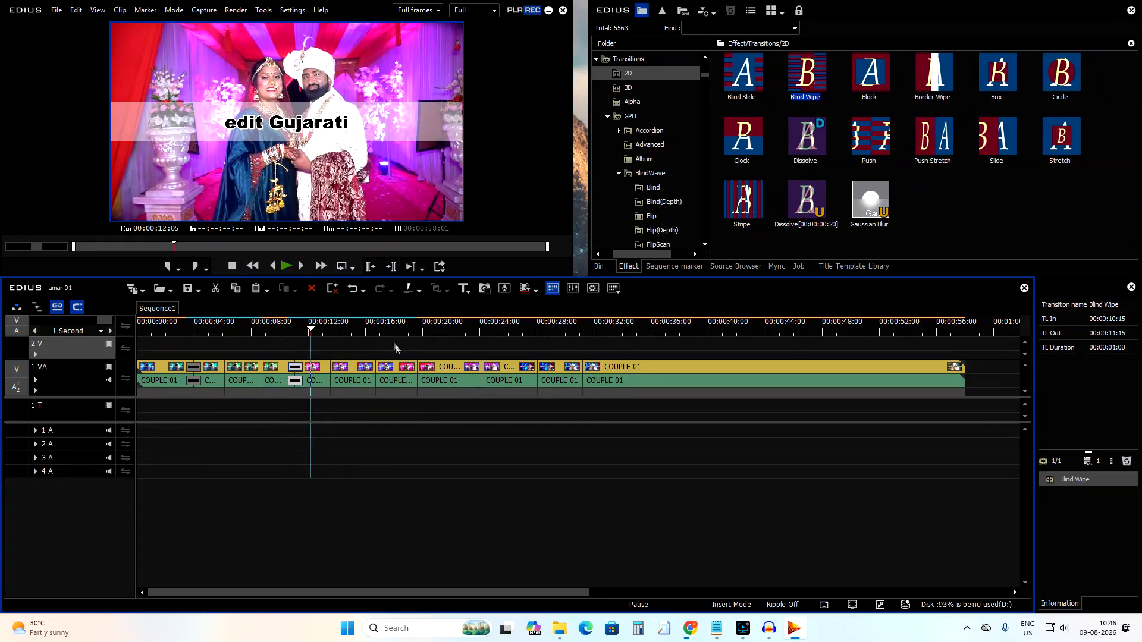
Apply another Blind Wipe transition at the cut near 00:00:18:16 and play it back.
left_click(386, 333)
left_click_drag(804, 88, 472, 341)
left_click_drag(402, 369, 372, 367)
left_click_drag(421, 404, 408, 388)
left_click(403, 331)
key("space")
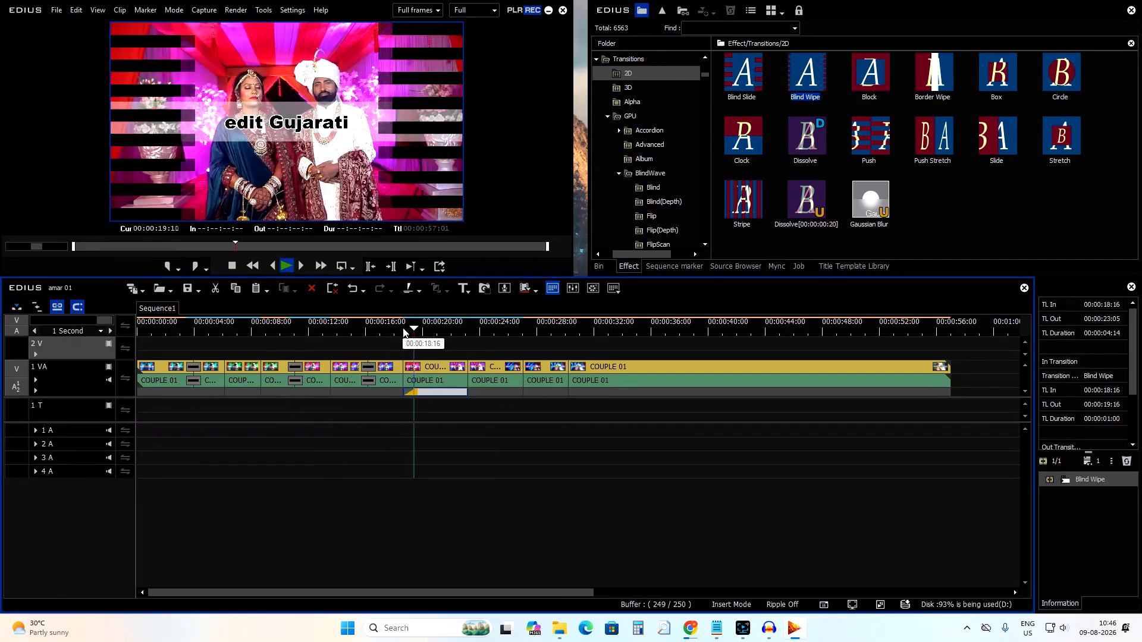
Enable Extend Clips when Applying Transition/Cross Fade in the timeline user settings.
left_click_drag(407, 332, 479, 379)
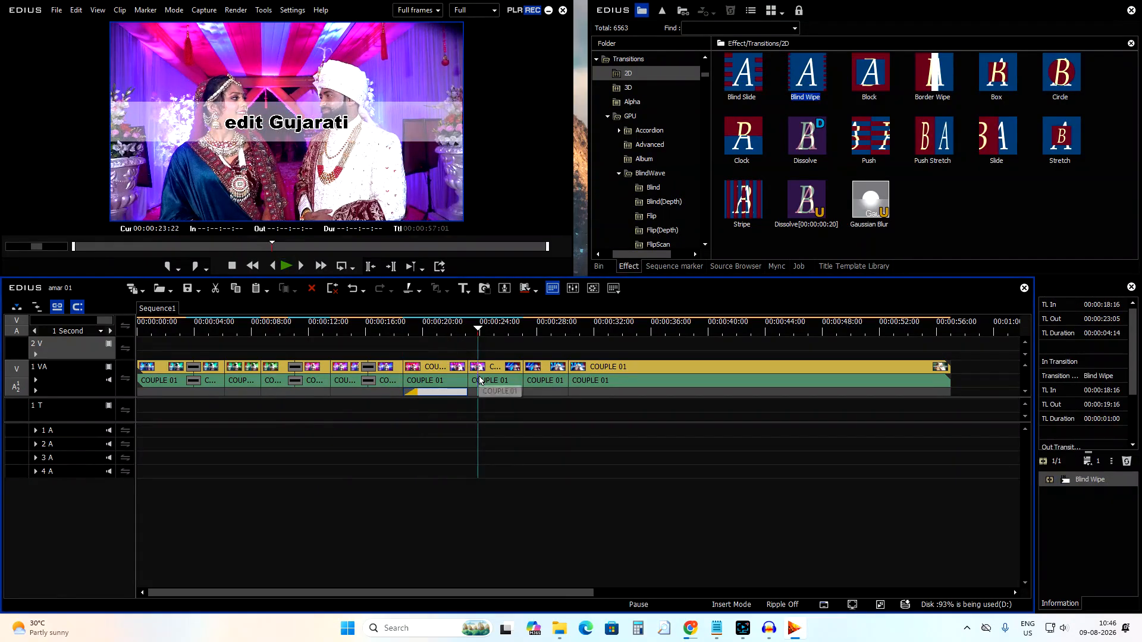
left_click(292, 10)
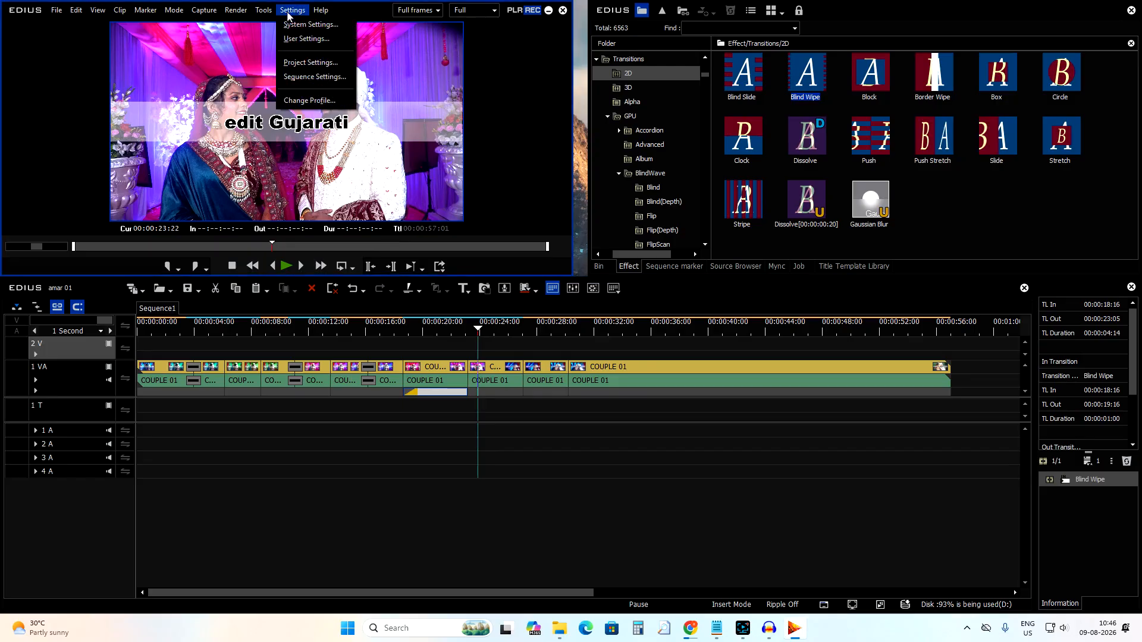
left_click(299, 40)
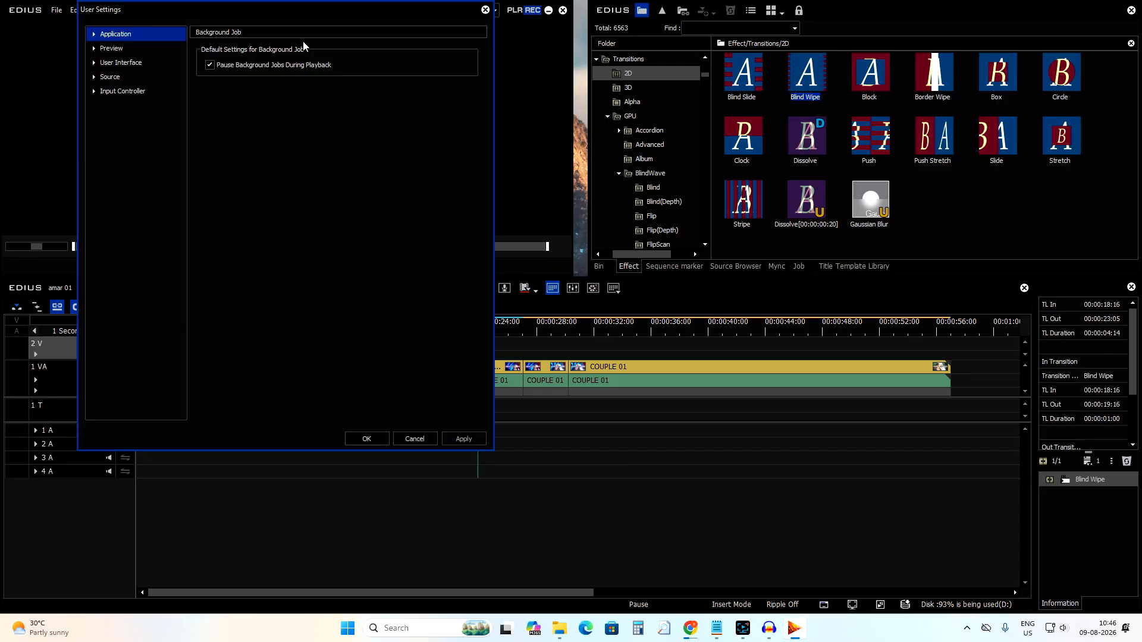
double_click(105, 36)
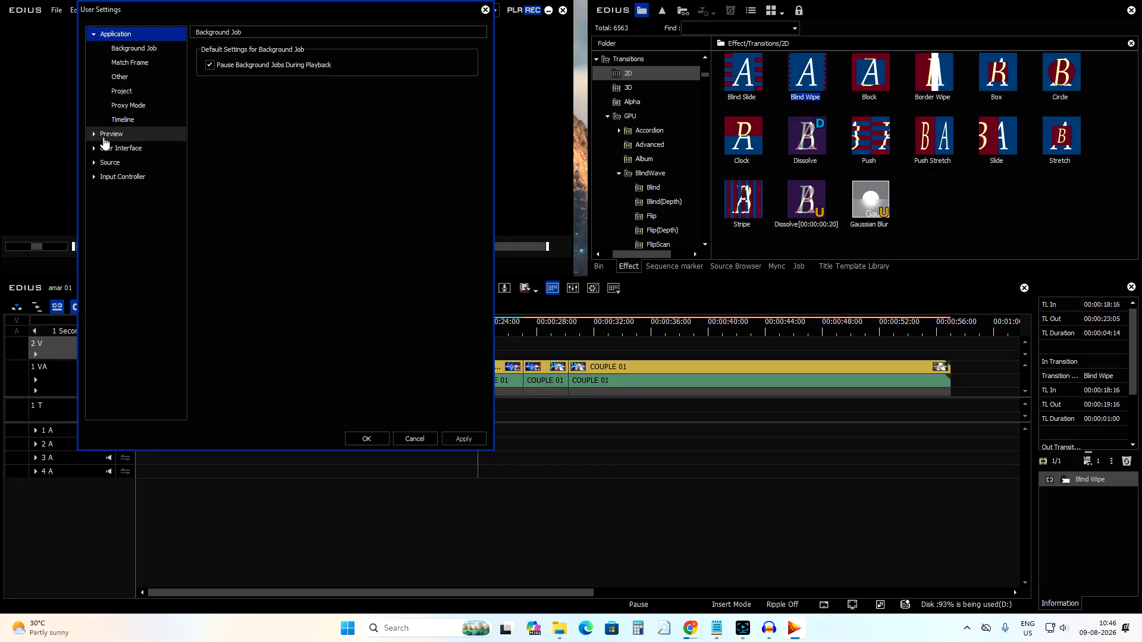
left_click(125, 121)
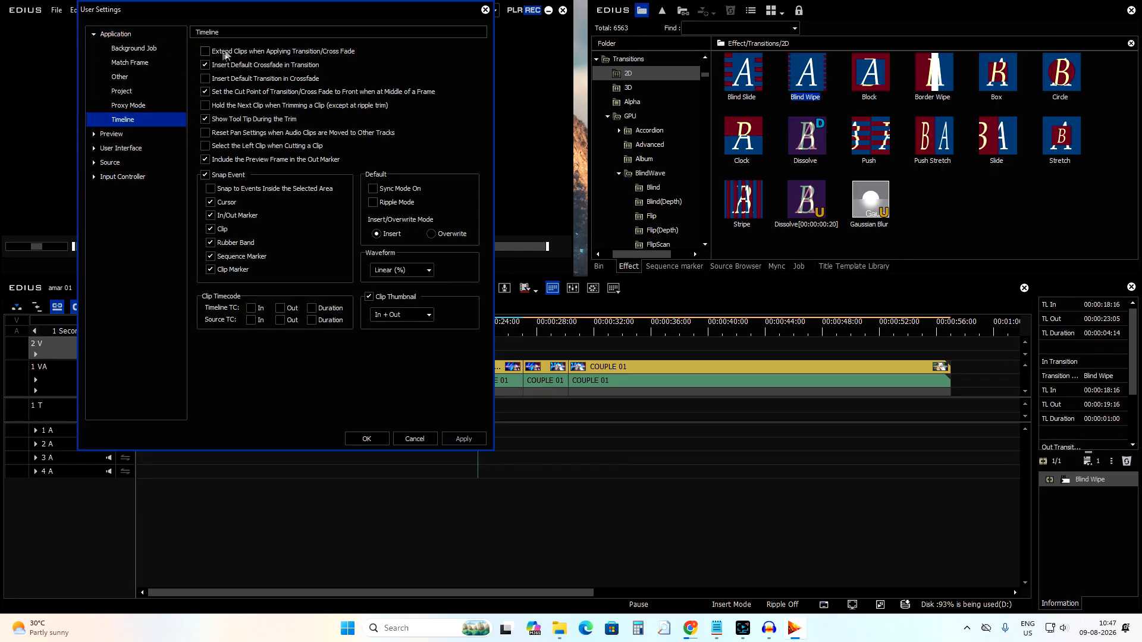
left_click(215, 53)
left_click(464, 445)
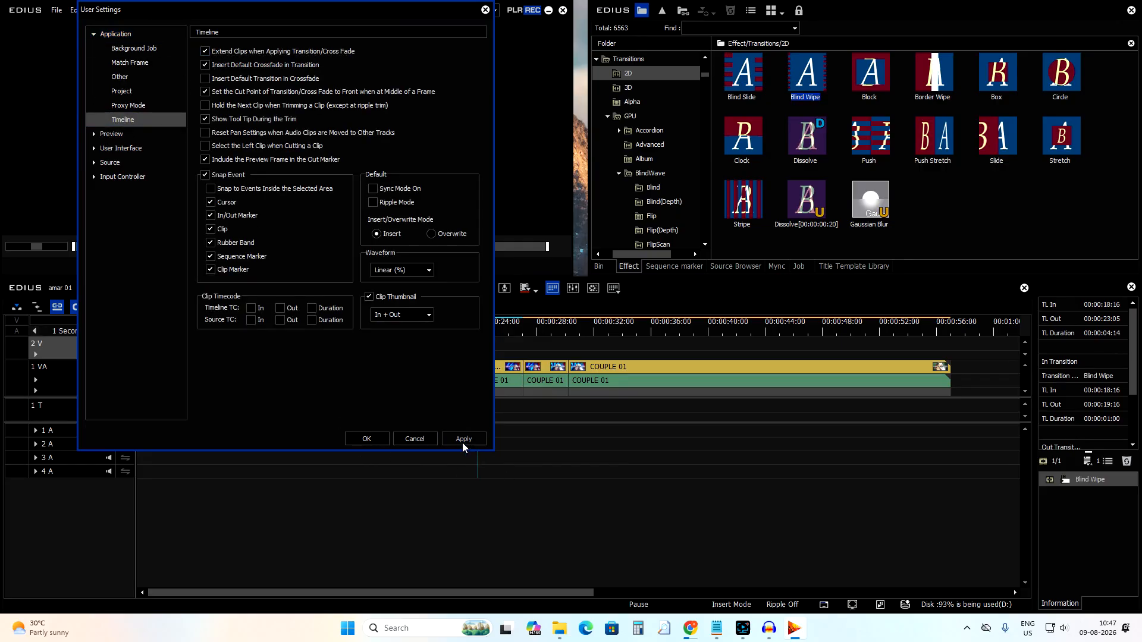
left_click(367, 439)
Apply a Blind Wipe transition at the cut near 00:00:27, preview it and undo it.
left_click_drag(795, 106, 532, 369)
left_click(527, 336)
key("space")
key("ctrl+z")
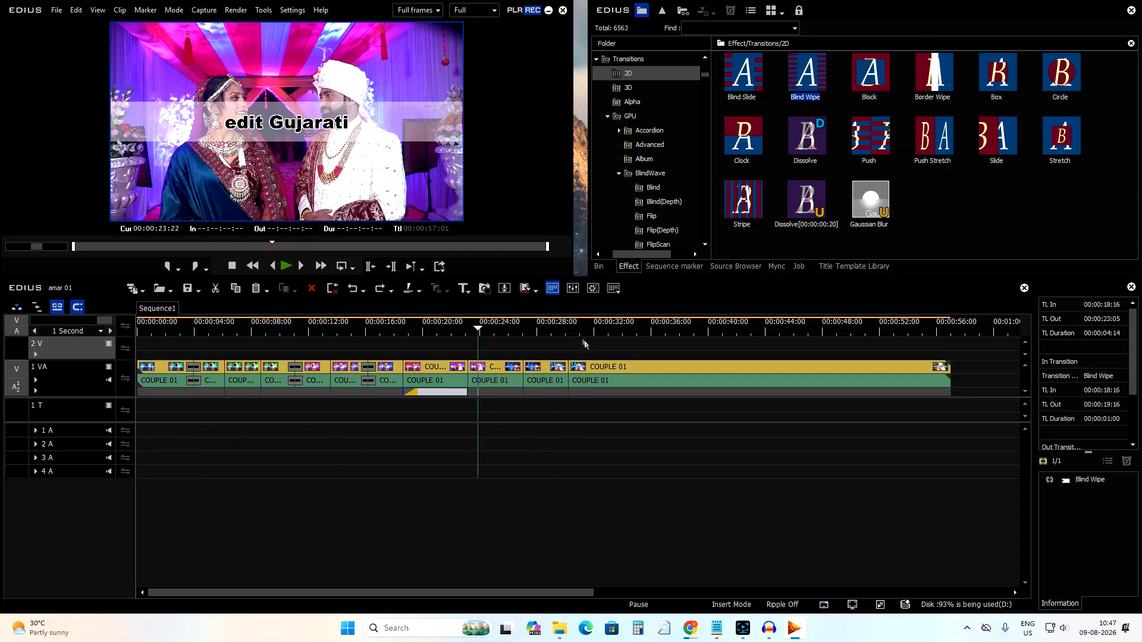
Apply a Blind Wipe transition at the cut near 00:00:30:06 and play it back.
left_click(575, 334)
left_click_drag(800, 99, 594, 354)
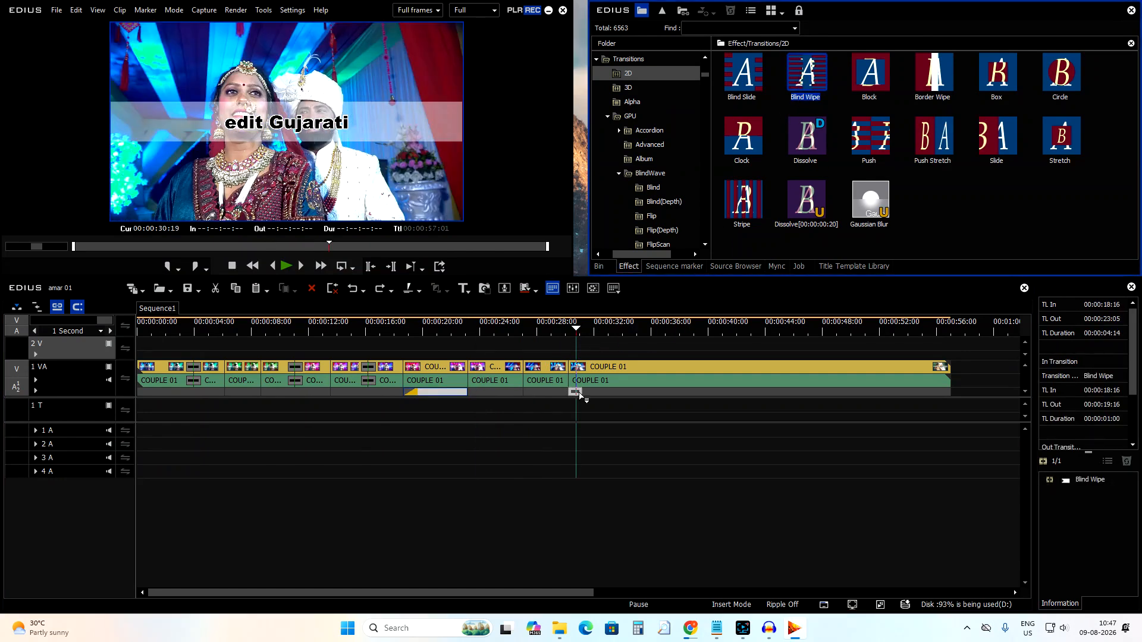
left_click_drag(580, 395, 576, 393)
left_click(570, 328)
key("space")
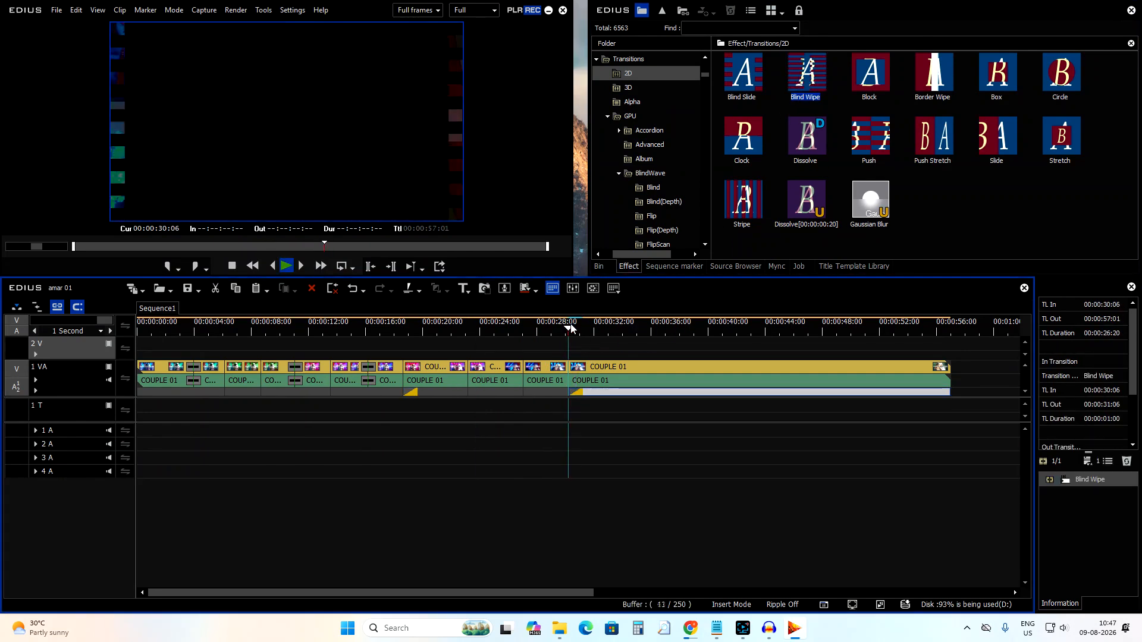
left_click(587, 346)
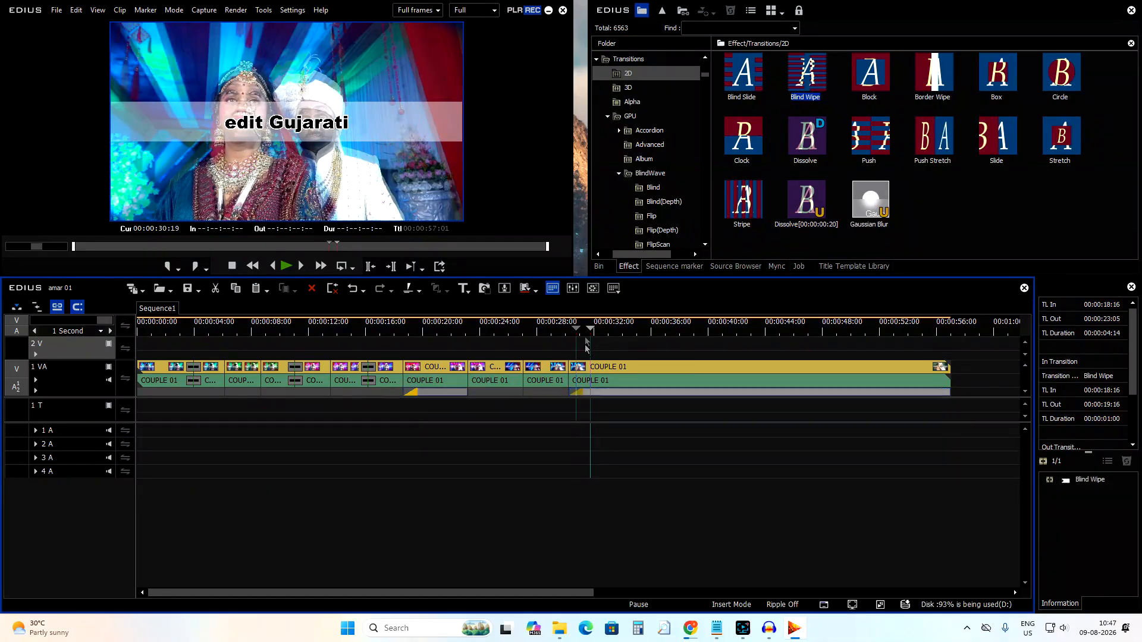
Apply the Block transition at the cut near 00:00:29:19, preview it and undo it.
left_click(566, 327)
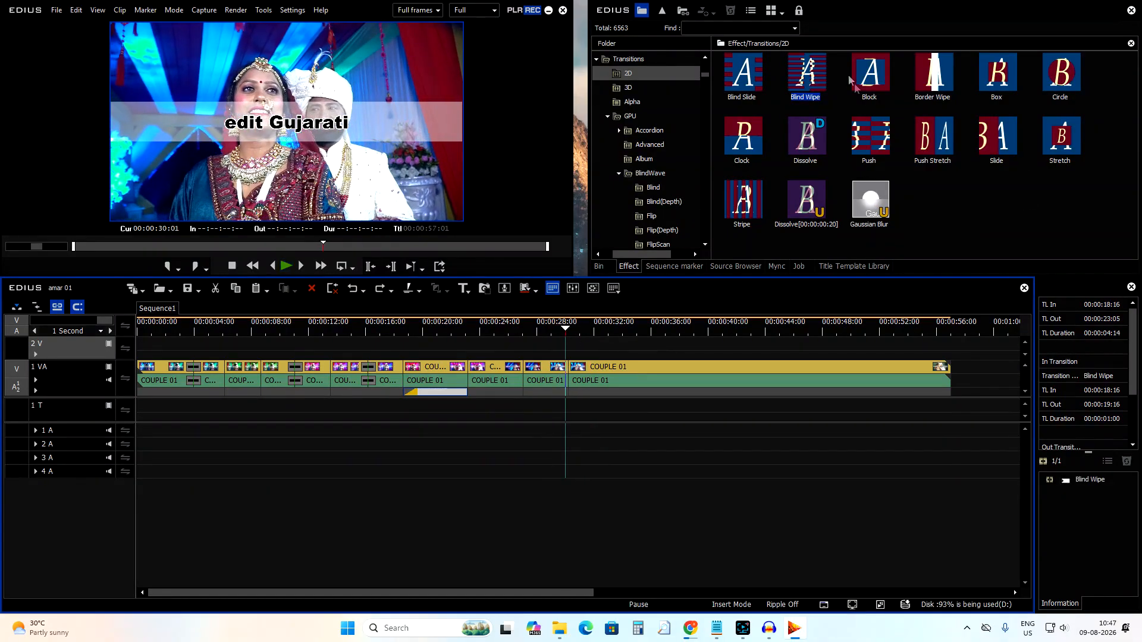
left_click_drag(866, 80, 569, 374)
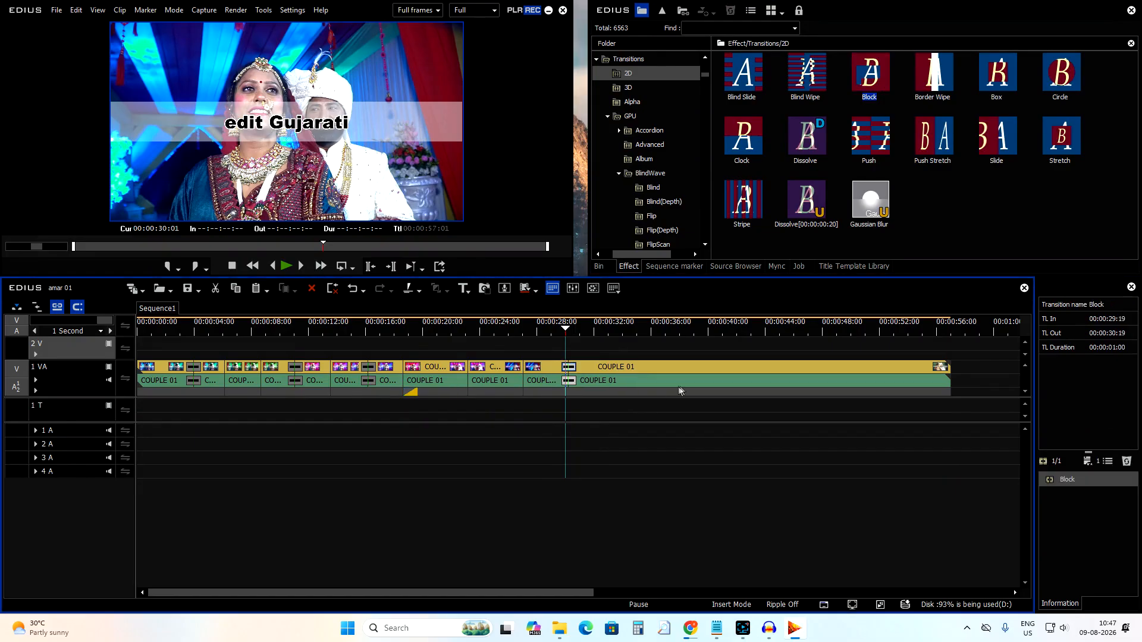
key("space")
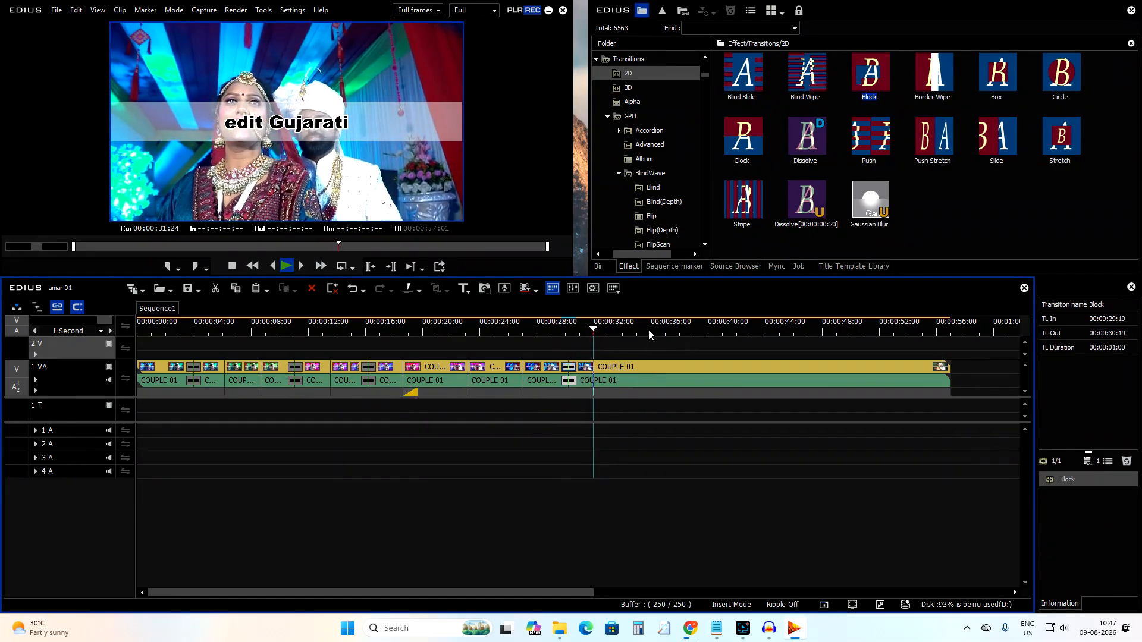
key("ctrl+z")
key("space")
Disable Extend Clips when Applying Transition/Cross Fade in the timeline user settings.
left_click(292, 11)
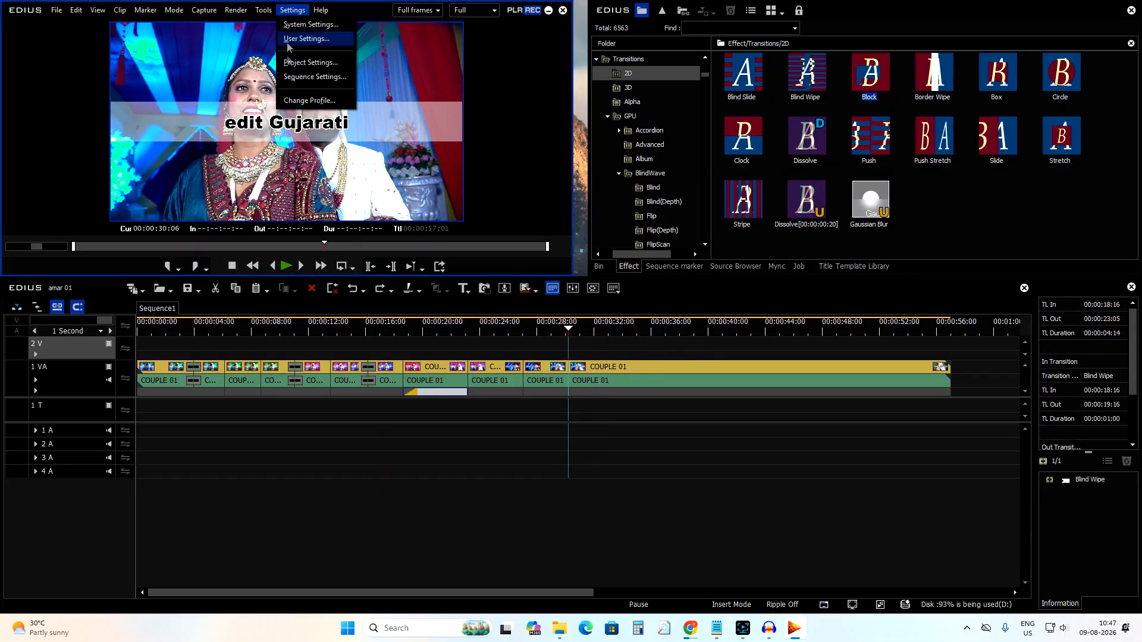
left_click(287, 40)
left_click(214, 50)
left_click(366, 440)
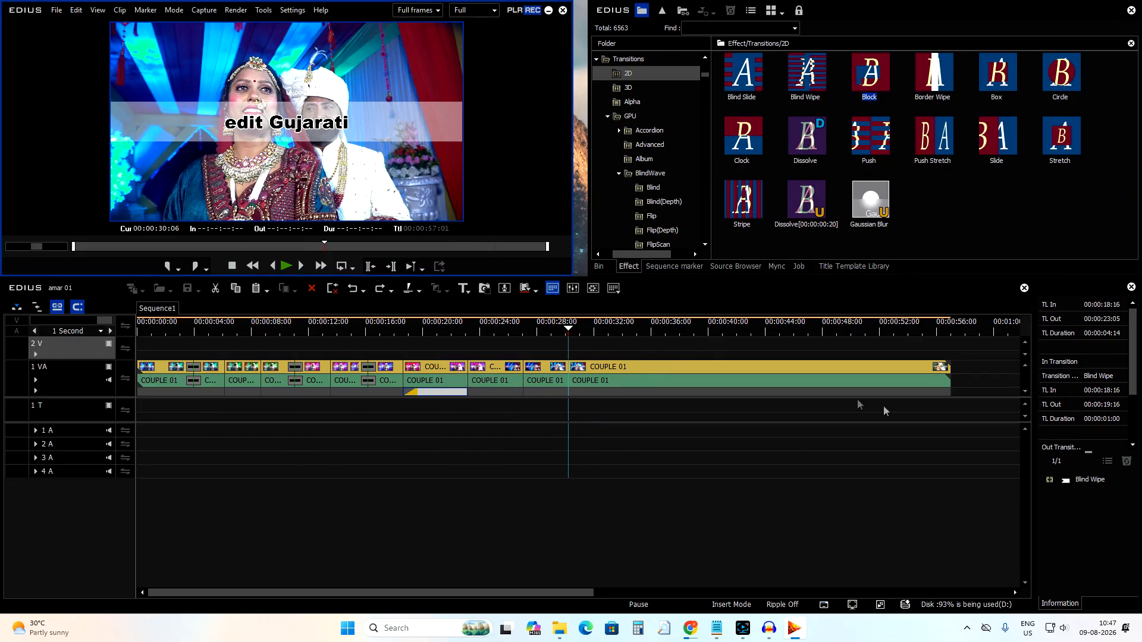
Apply the Push Stretch transition at the cut near 00:00:29:06.
left_click_drag(943, 152, 562, 367)
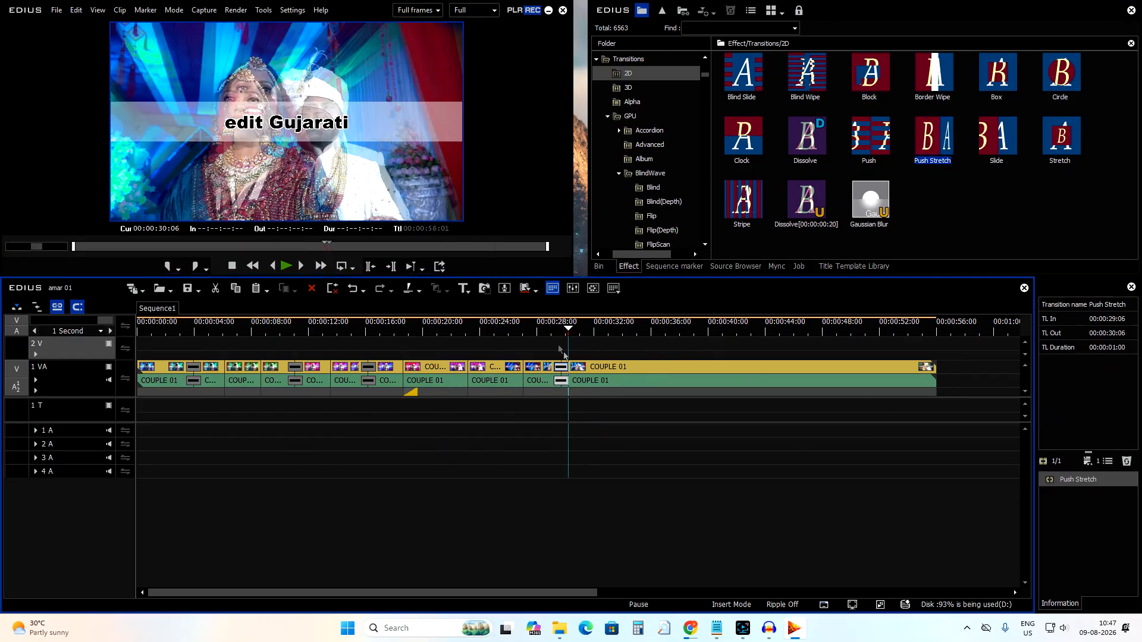
left_click_drag(610, 331, 670, 339)
Split the last COUPLE 01 clip twice more around 00:00:35 to 00:00:37.
left_click(625, 368)
key("c")
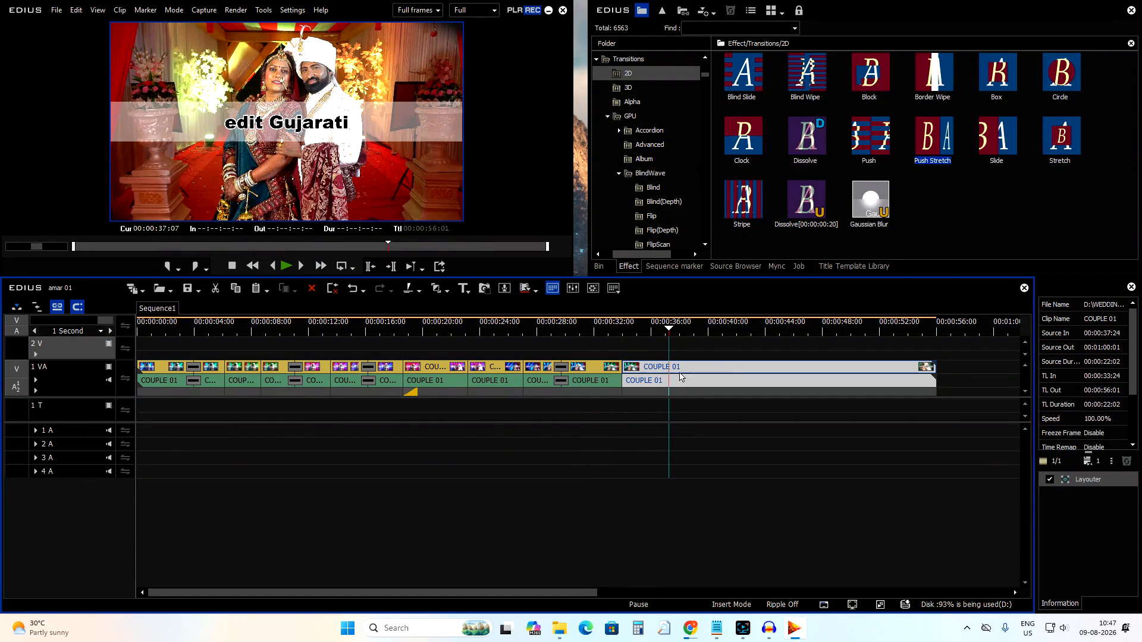
key("c")
left_click(650, 330)
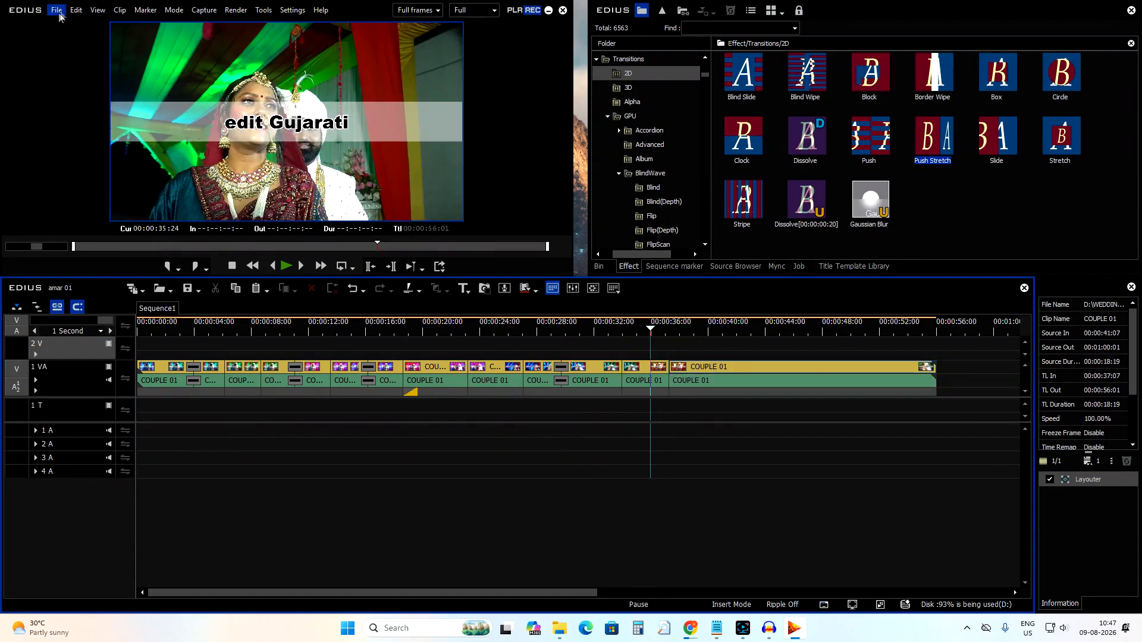
Save the project as amar 01, replacing the existing project file.
left_click(58, 12)
left_click(90, 93)
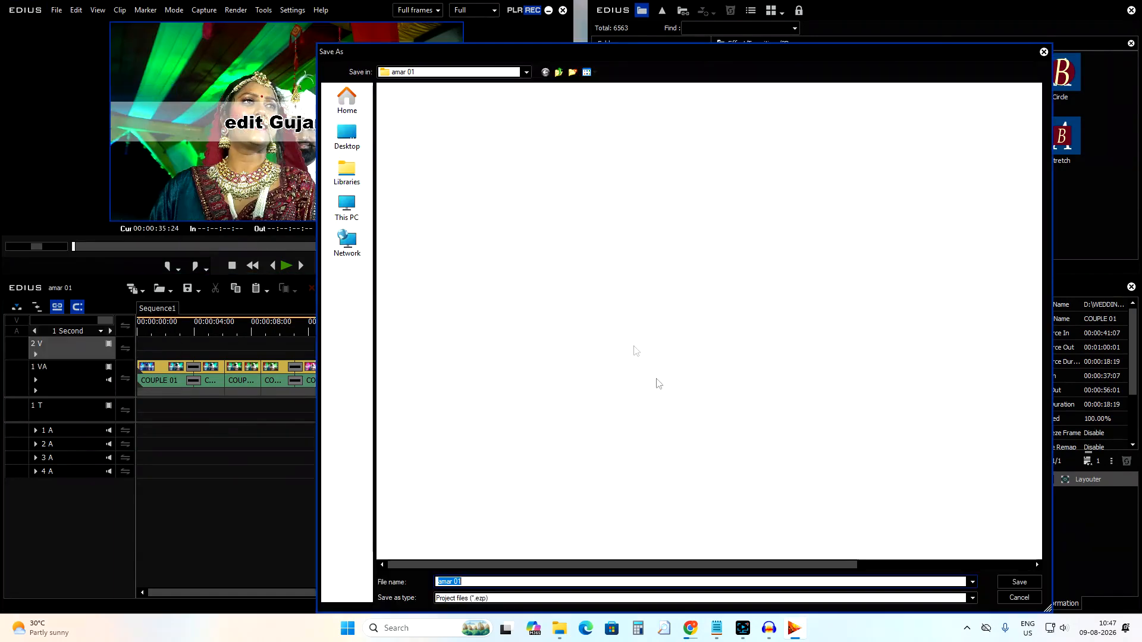
left_click(1017, 584)
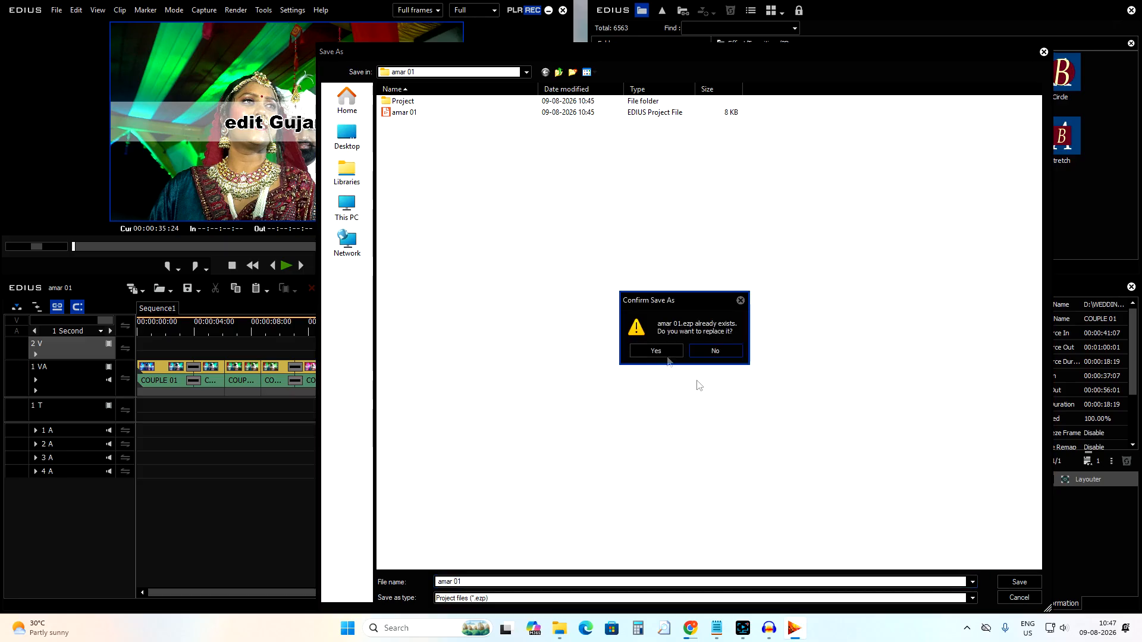
left_click(658, 354)
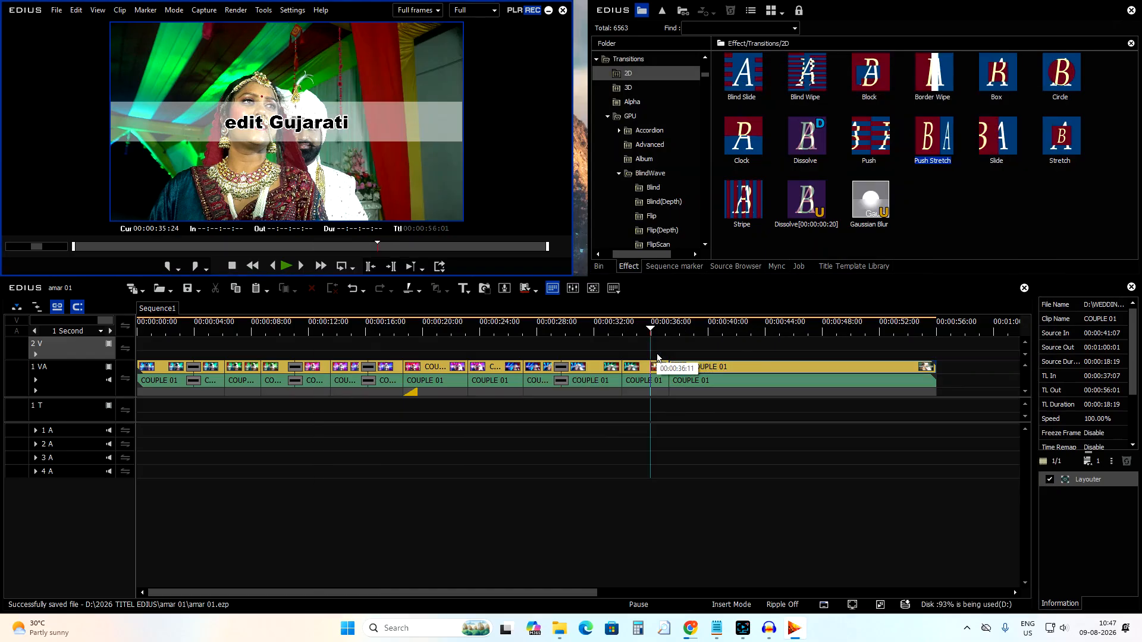
Scrub through the timeline to review the edited sequence.
left_click(717, 331)
left_click_drag(446, 593, 574, 592)
left_click_drag(466, 333, 526, 335)
left_click_drag(487, 594, 357, 601)
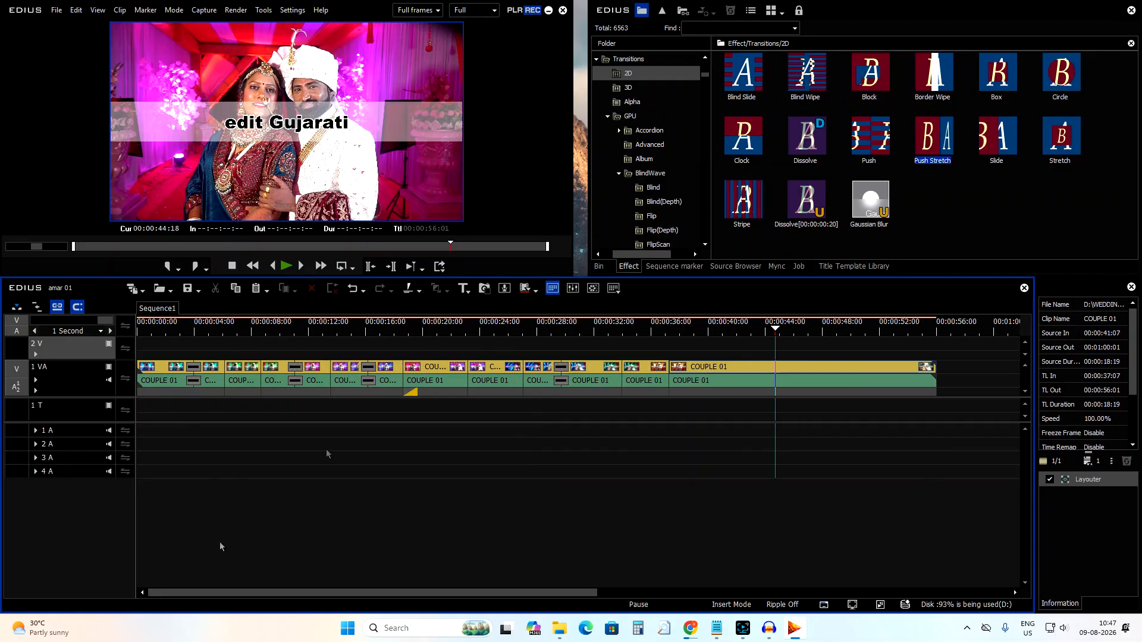
left_click(638, 329)
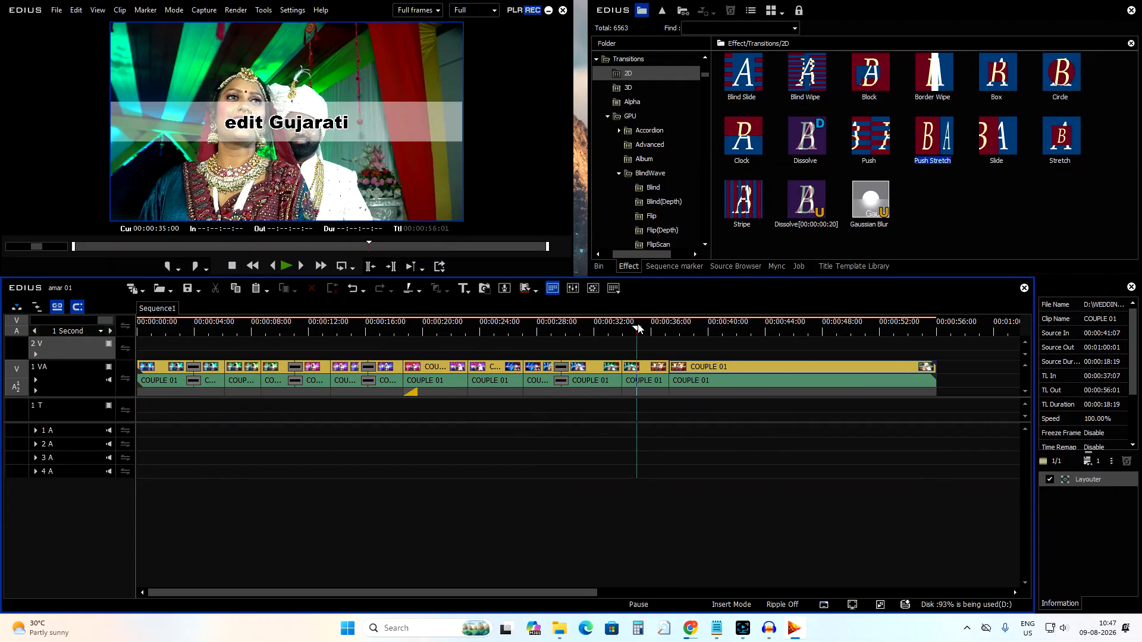
Open the project settings.
left_click(200, 292)
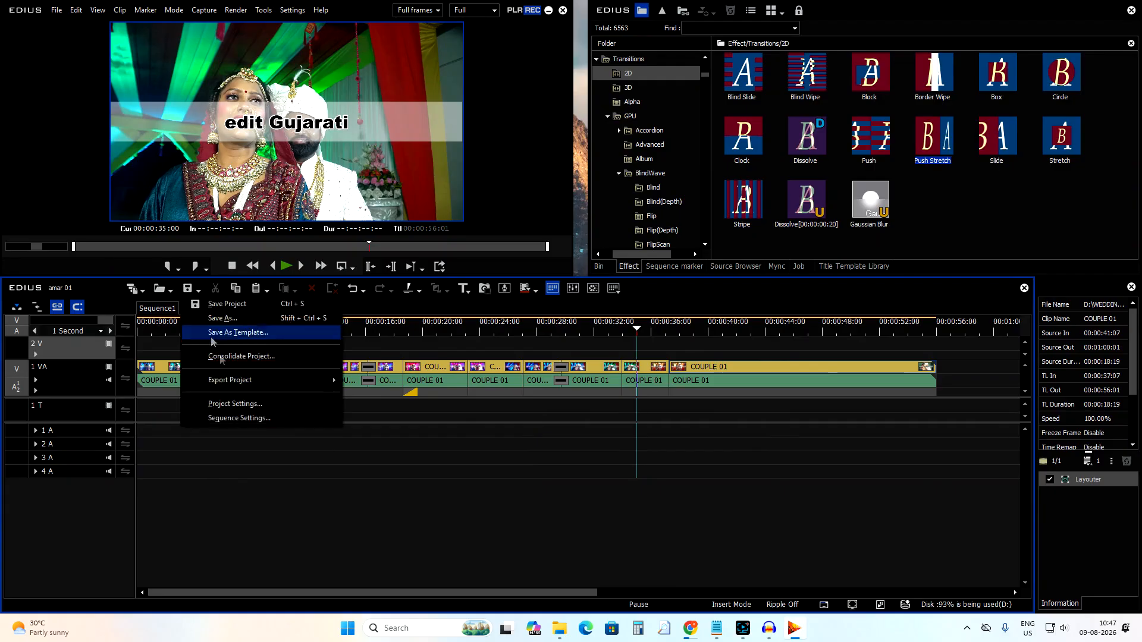
left_click(244, 409)
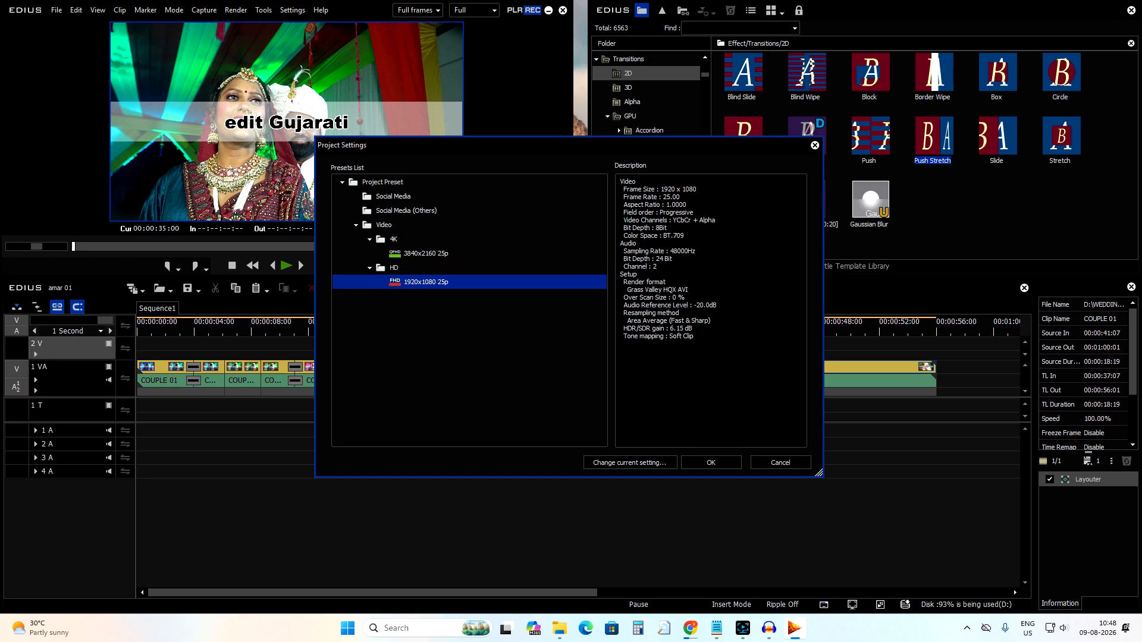
Accept the project settings and close the dialog.
left_click(725, 463)
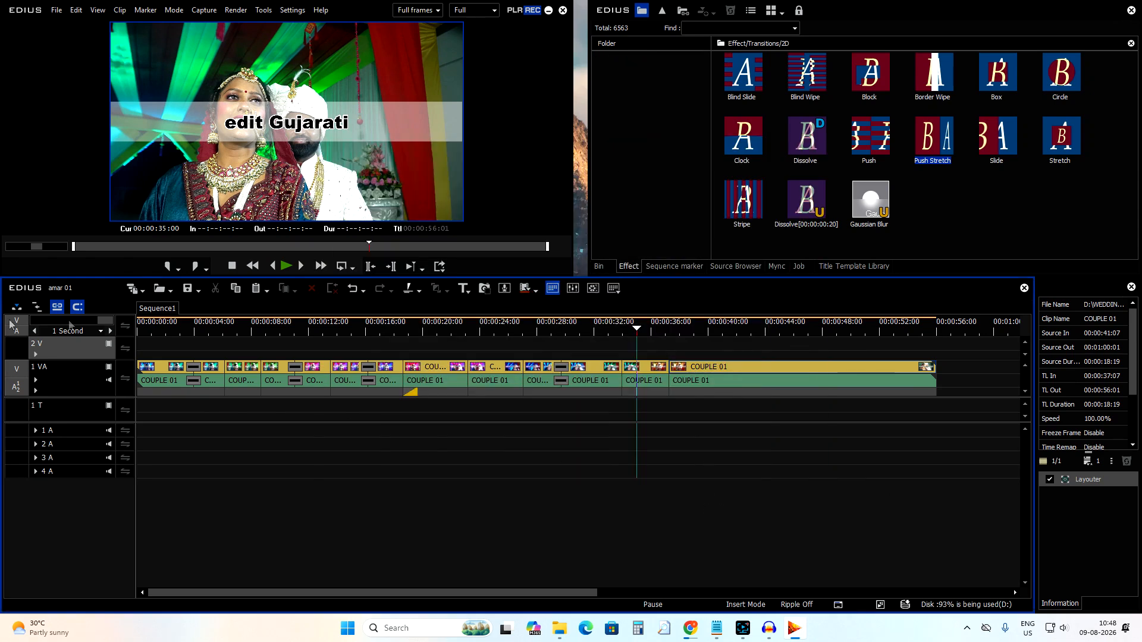
Split the last COUPLE 01 clip at about 00:00:41:06 and again at about 00:00:45:22.
left_click(667, 329)
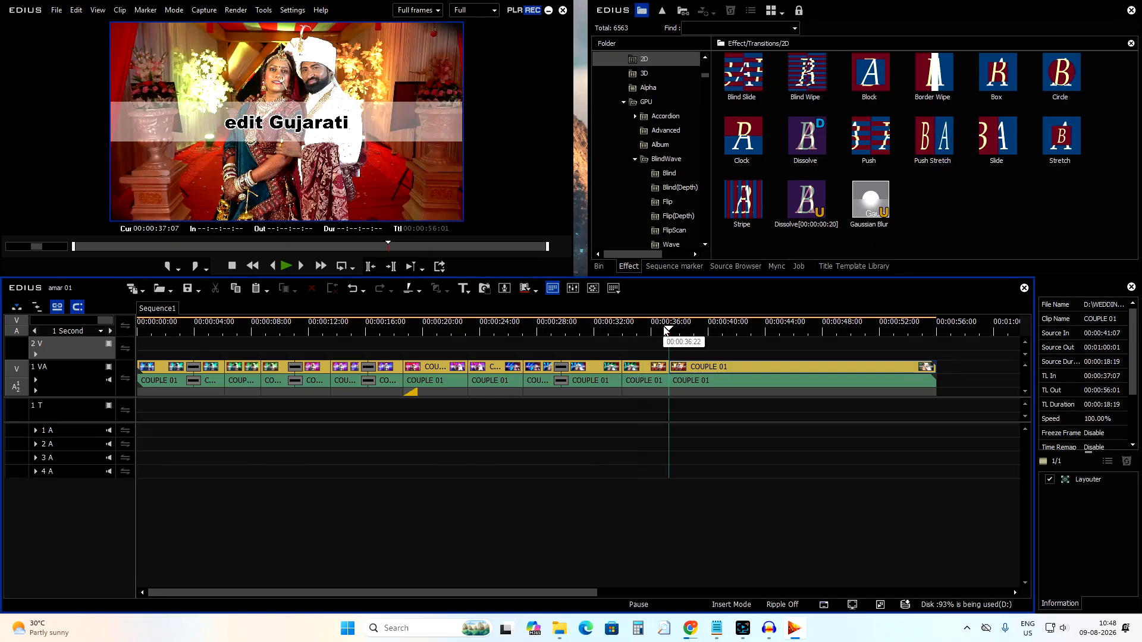
left_click_drag(687, 329, 725, 370)
left_click(737, 367)
key("c")
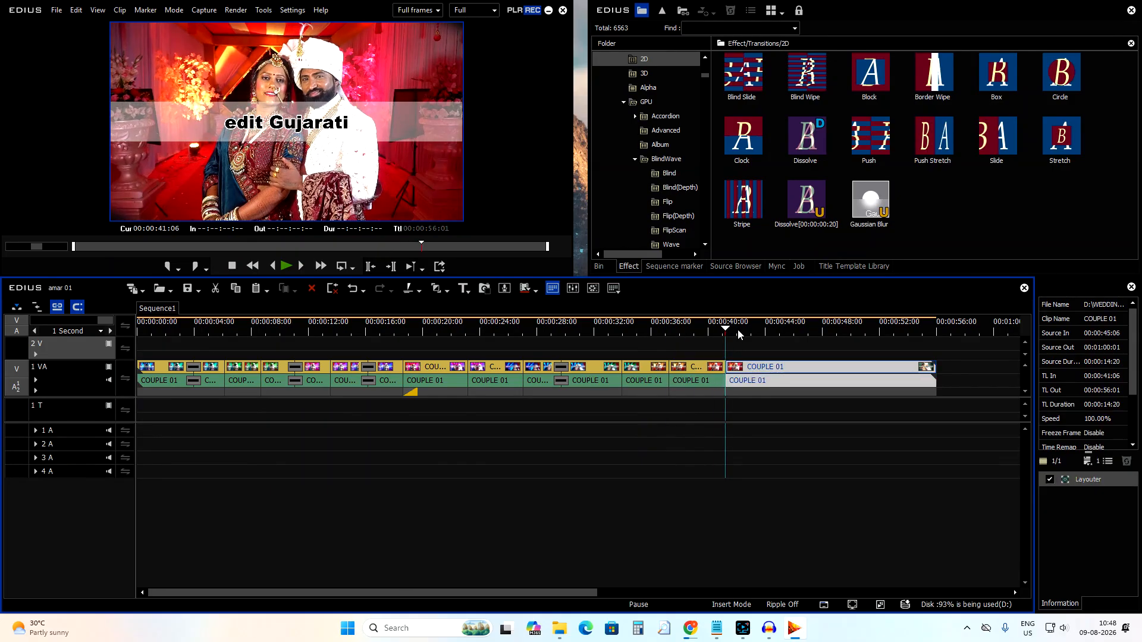
left_click(792, 329)
key("c")
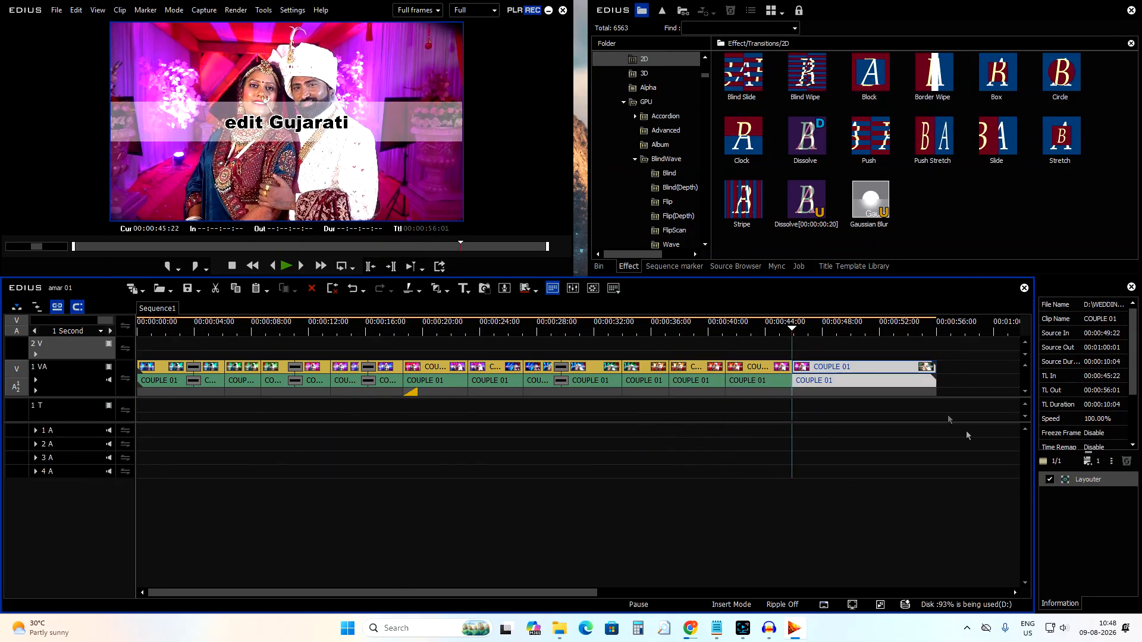
Play and scrub through the timeline, zoomed out, to review the split clips.
left_click(780, 328)
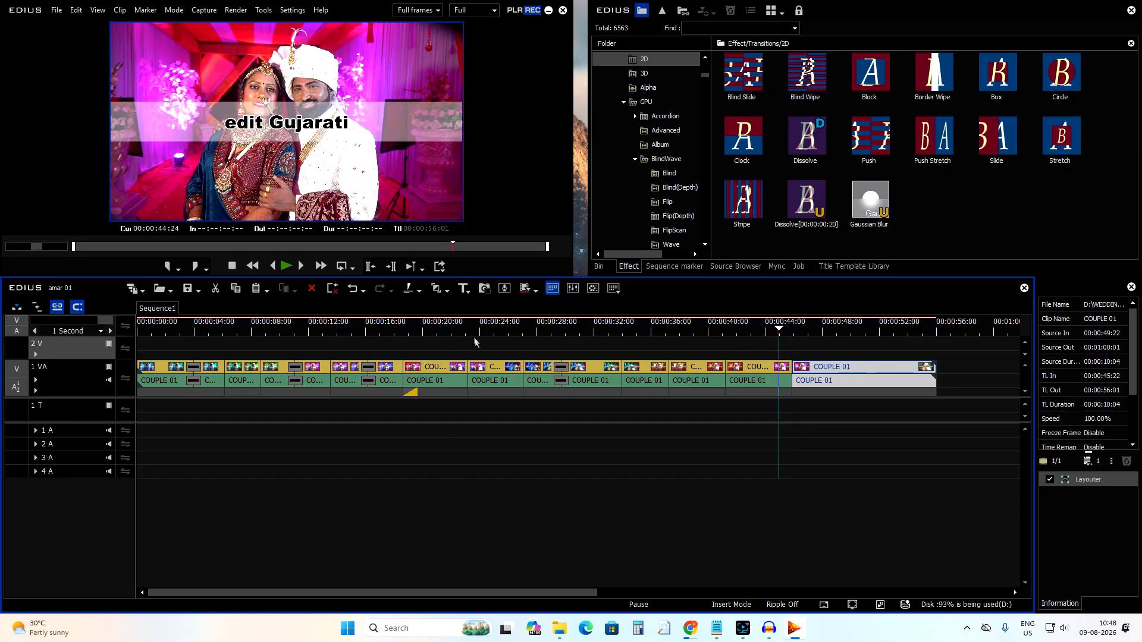
left_click(446, 329)
left_click(447, 371)
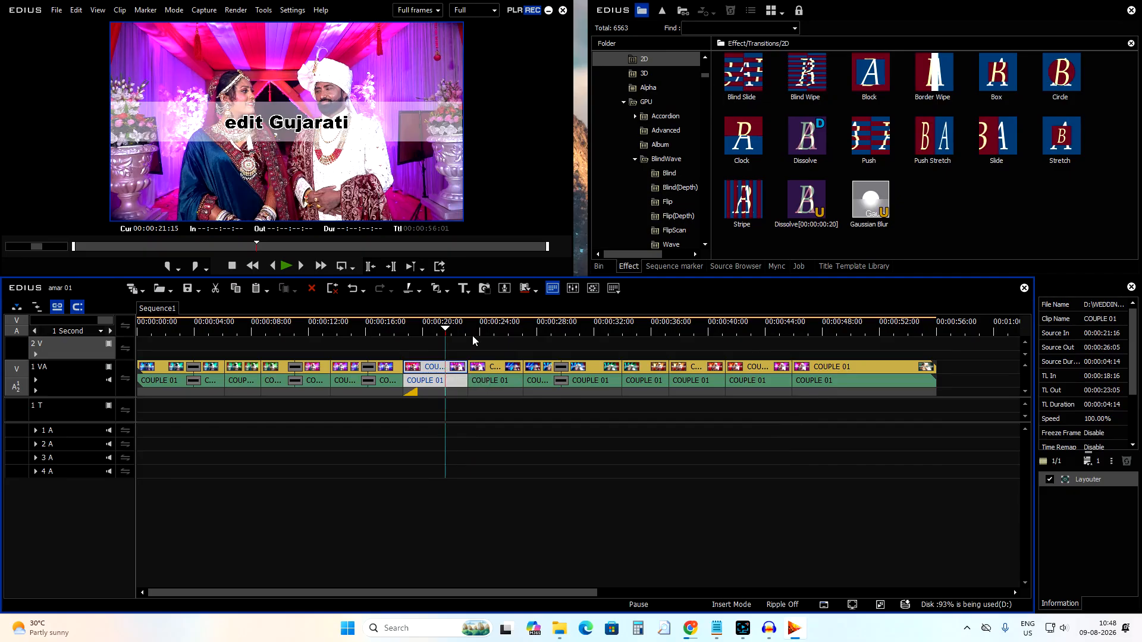
left_click(487, 325)
left_click_drag(486, 324, 674, 370)
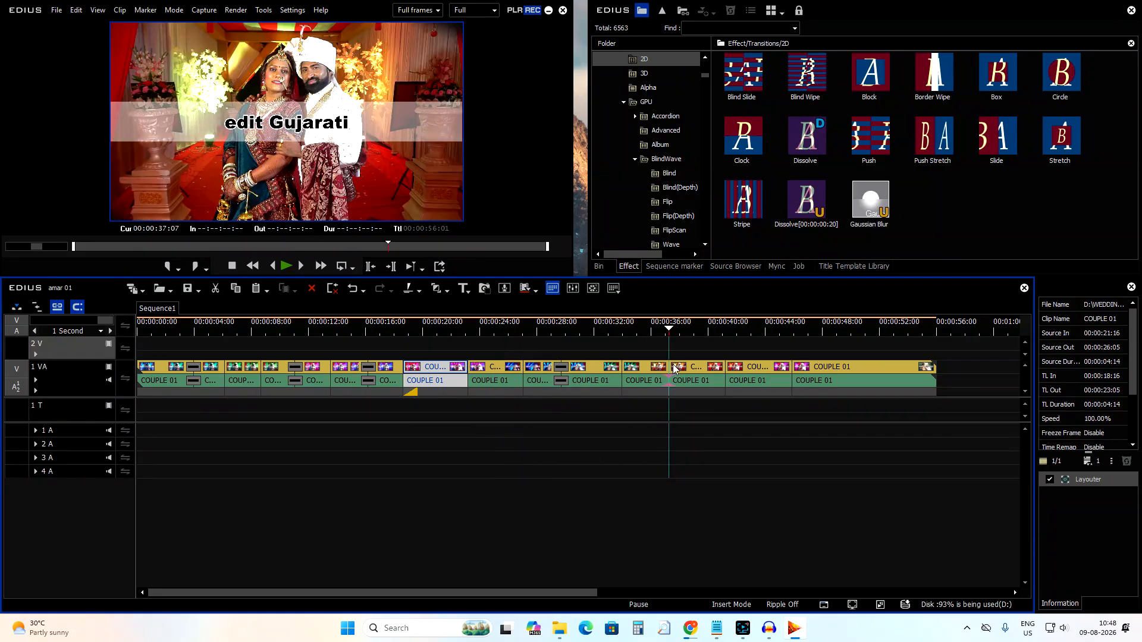
key("space")
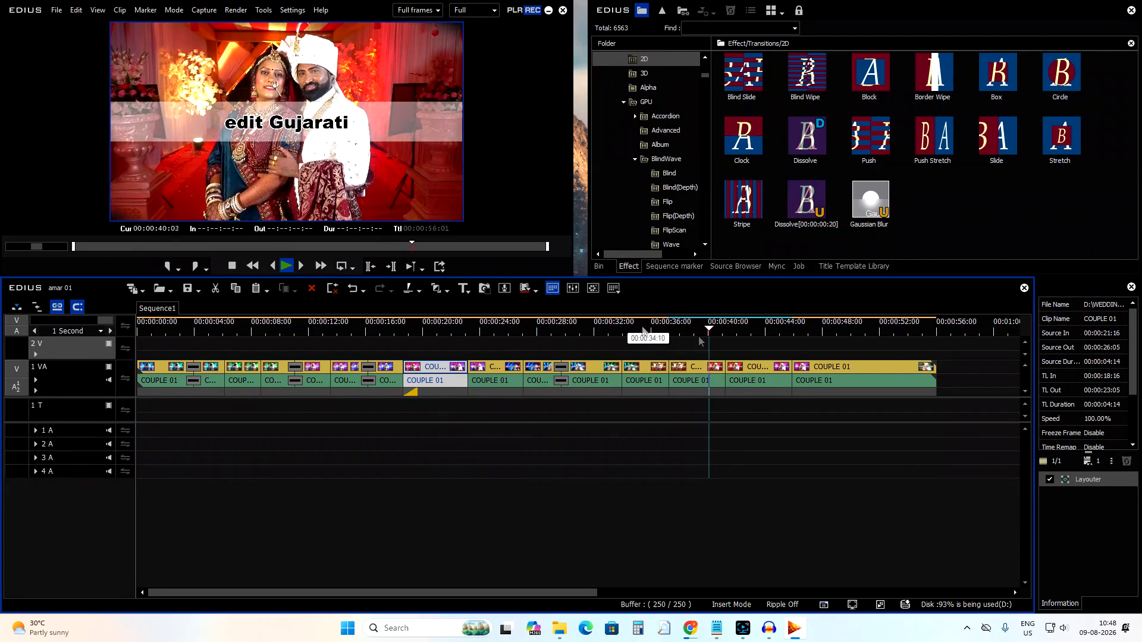
left_click_drag(833, 332, 143, 393)
scroll(144, 392, "down", 1)
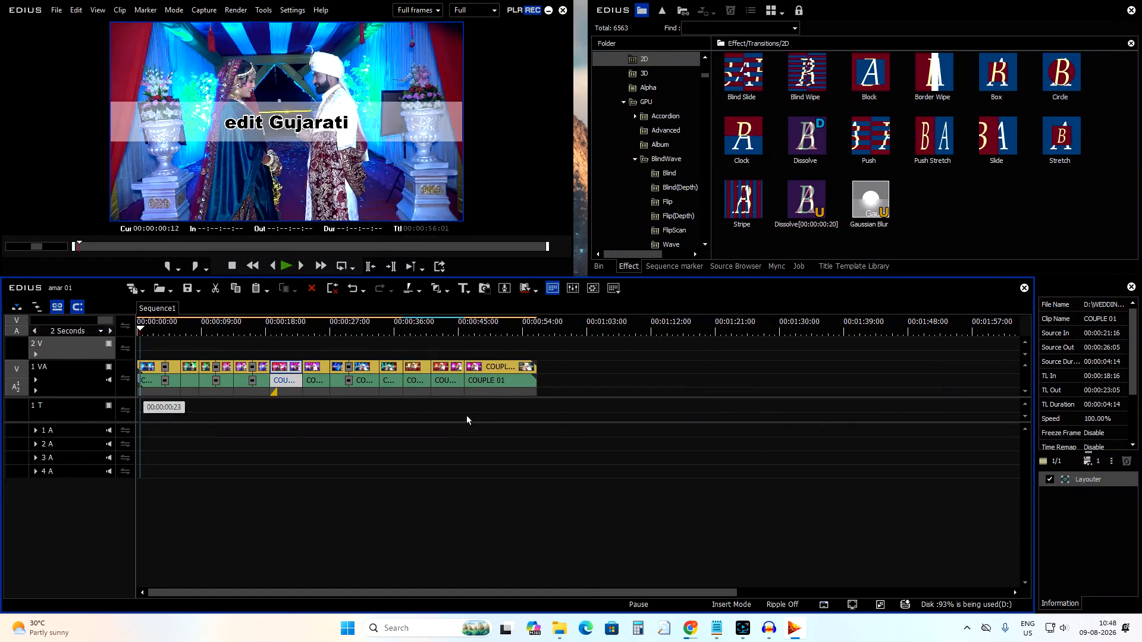
left_click(192, 329)
left_click_drag(193, 331, 1, 393)
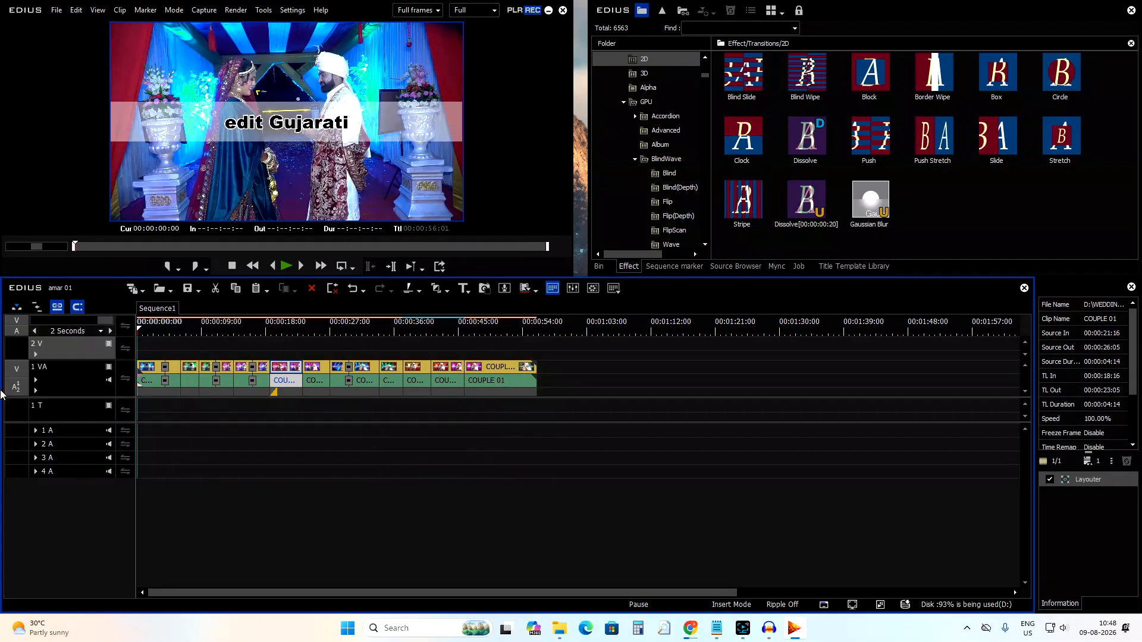
left_click(522, 342)
left_click_drag(520, 330, 113, 383)
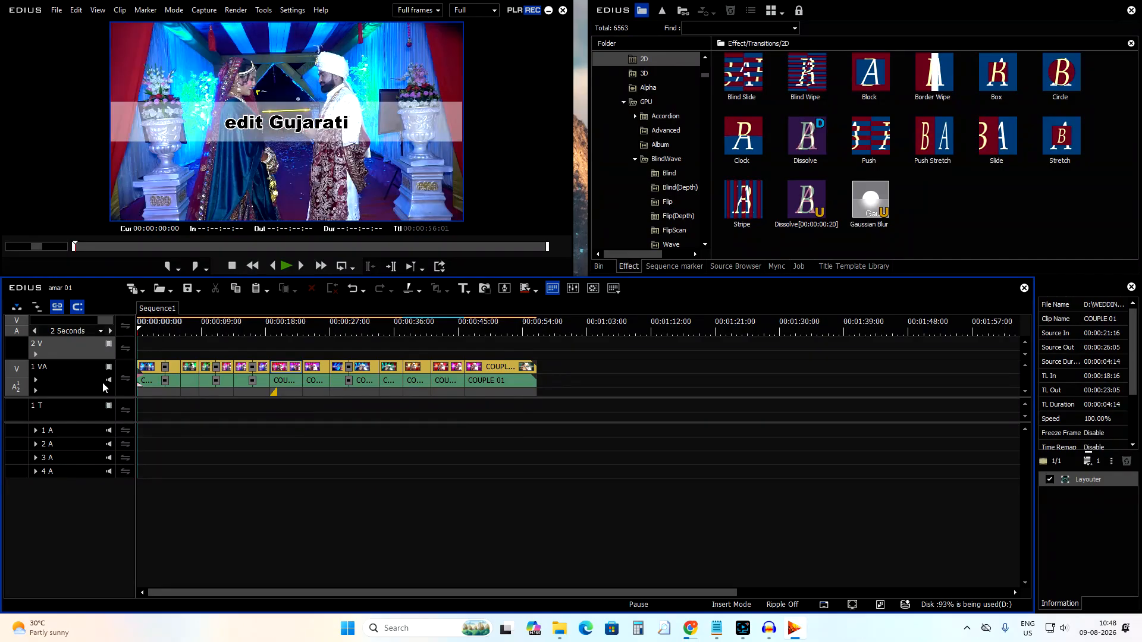
Browse File Explorer to the D:\04 SONGS\AMAR LAGN SONG\2025 WEDDING SONG folder.
left_click(600, 267)
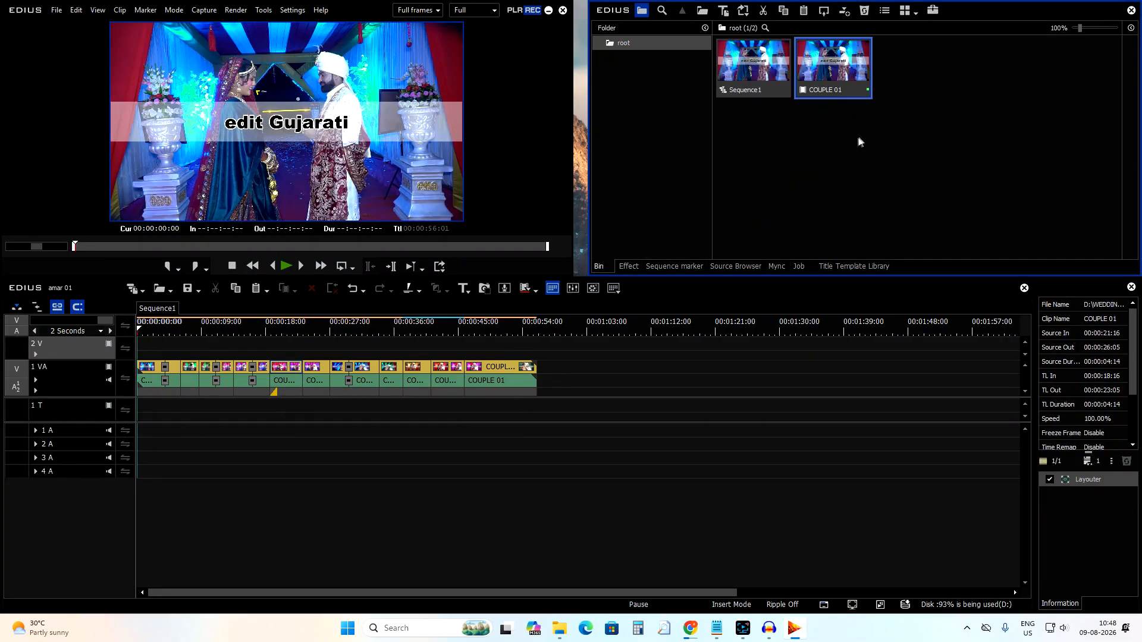
mouse_move(559, 628)
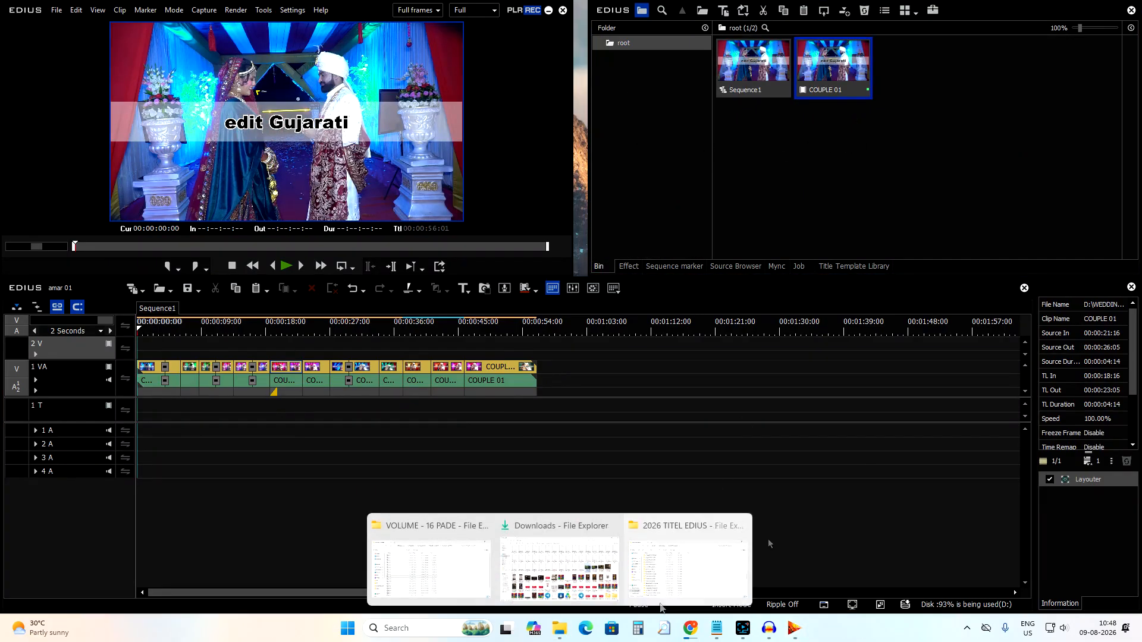
left_click(488, 534)
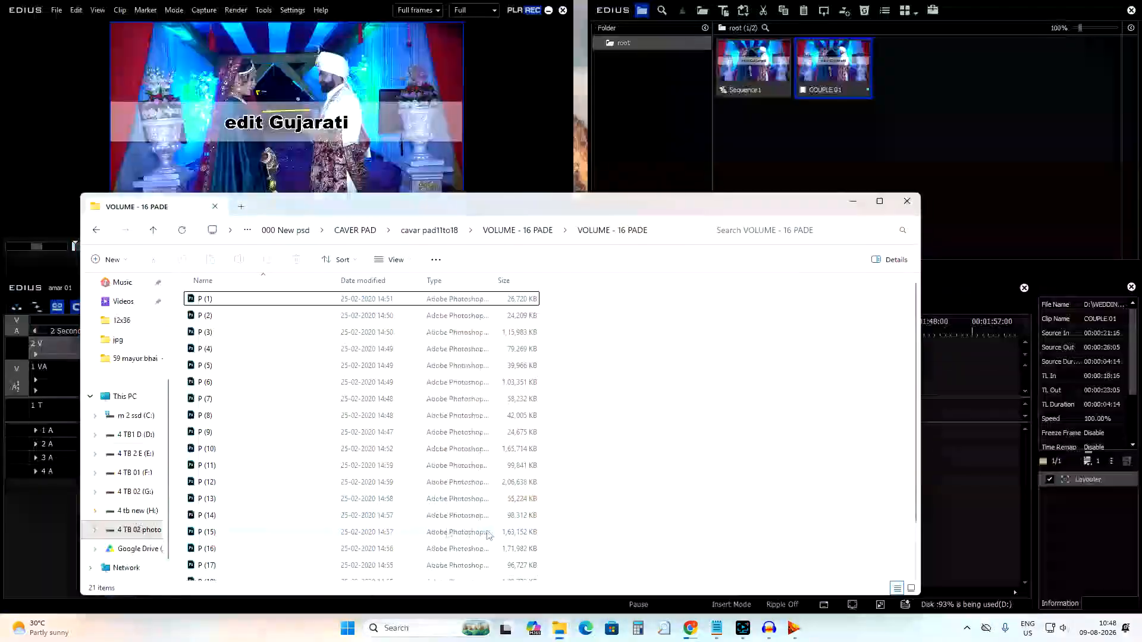
left_click(134, 434)
left_click_drag(613, 209, 1139, 143)
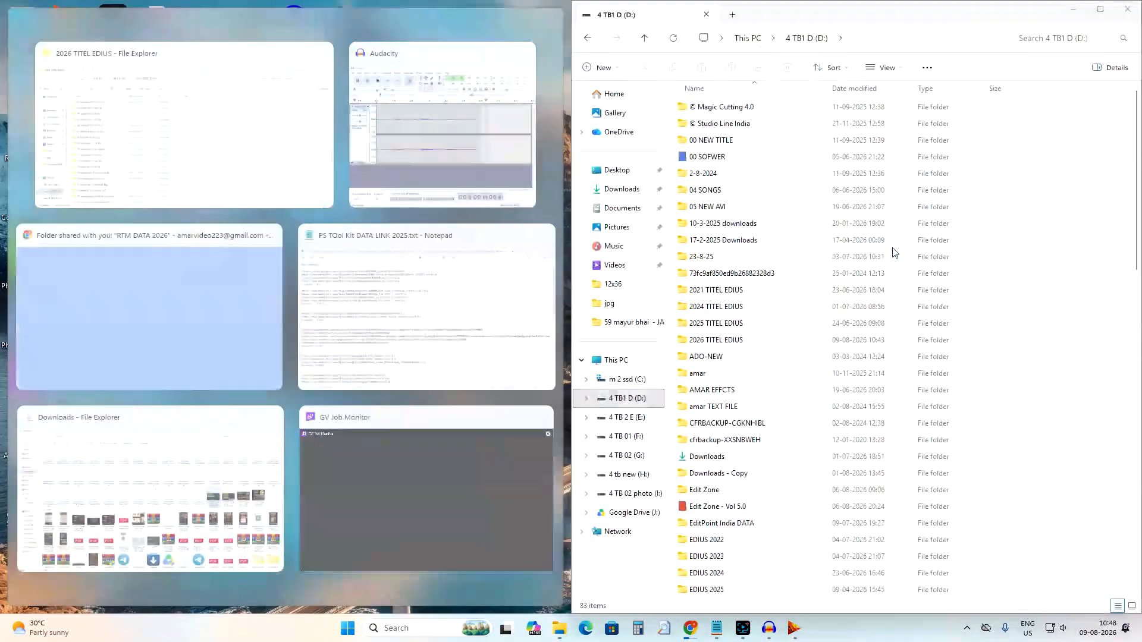
left_click(1098, 11)
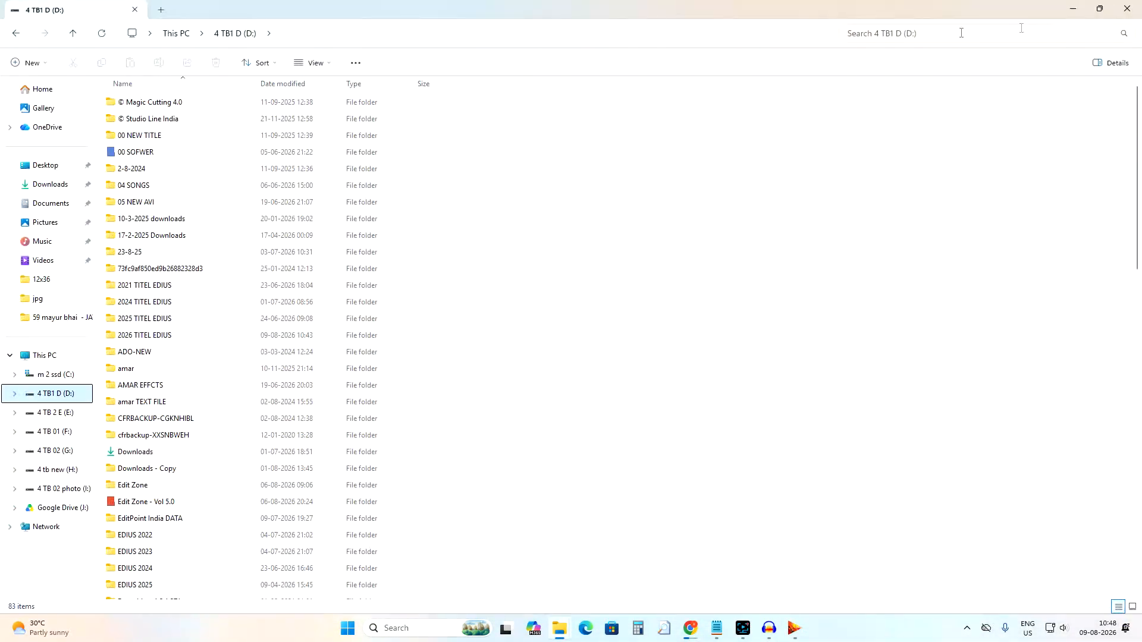
left_click(1102, 13)
left_click_drag(403, 205, 823, 192)
double_click(635, 368)
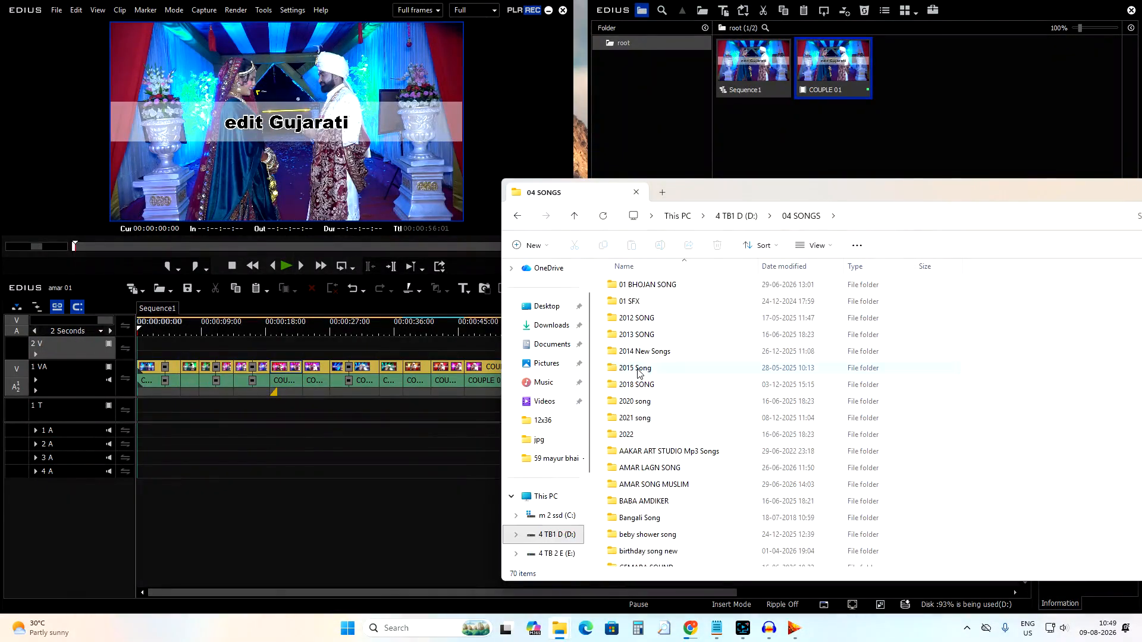
scroll(699, 416, "down", 3)
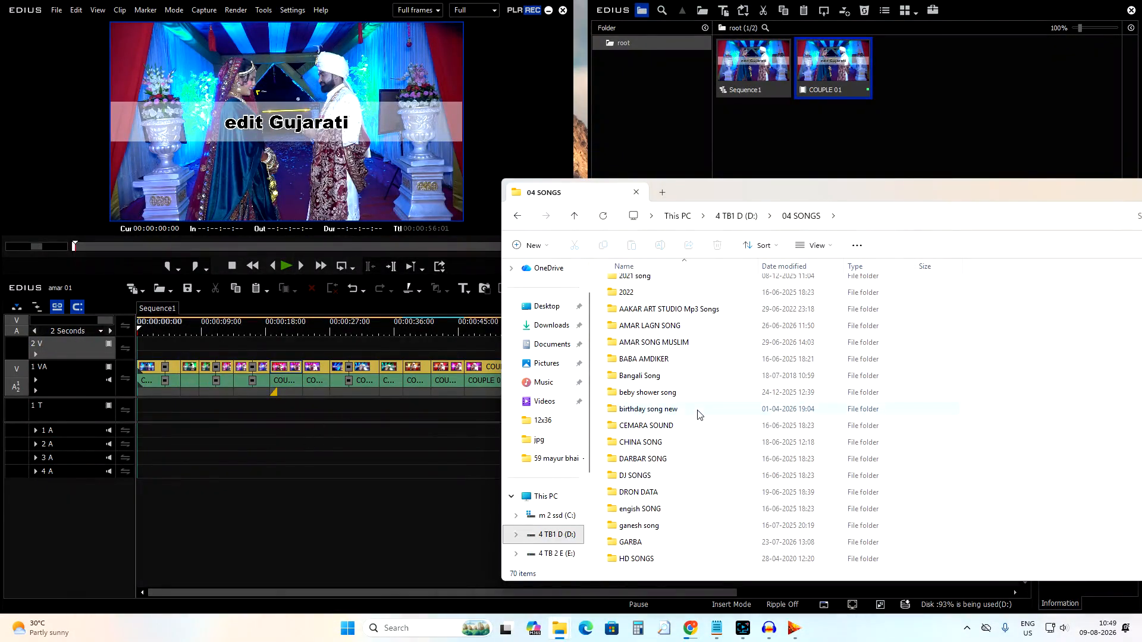
double_click(662, 330)
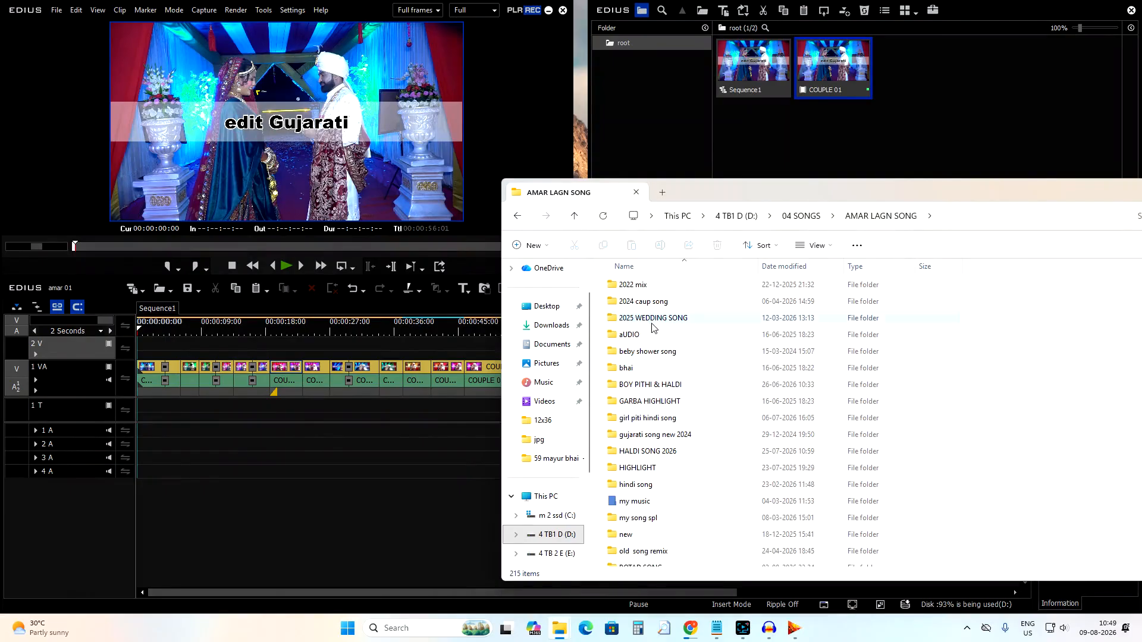
double_click(653, 324)
scroll(653, 357, "down", 6)
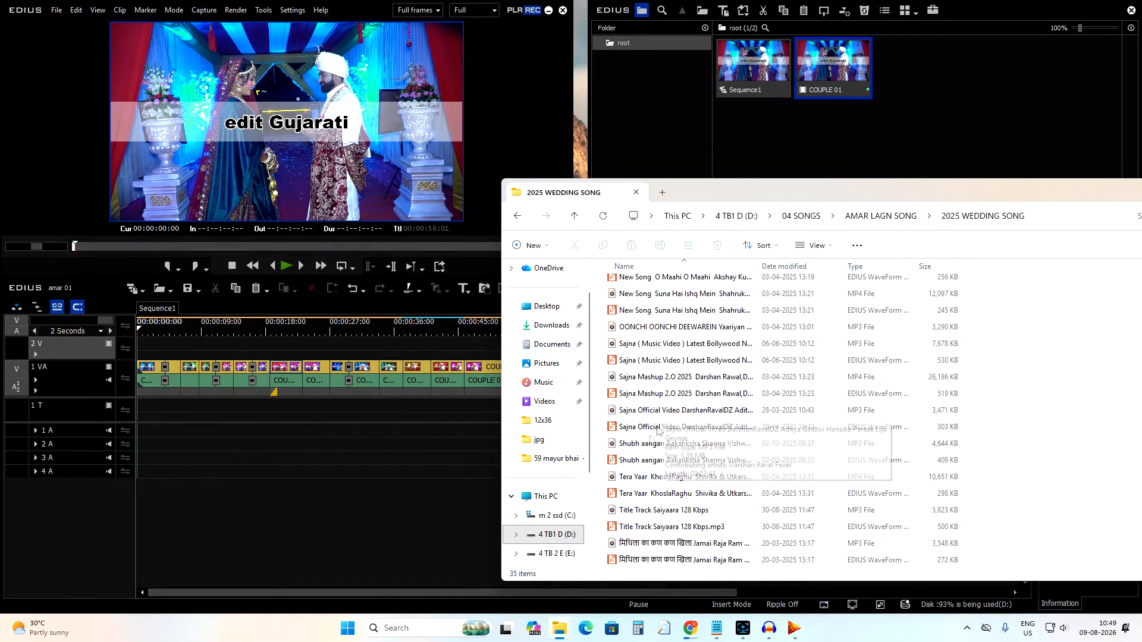
Drag the Sajna Official Video DarshanRavalDZ MP3 onto audio track 1 A at the timeline start.
left_click(640, 479)
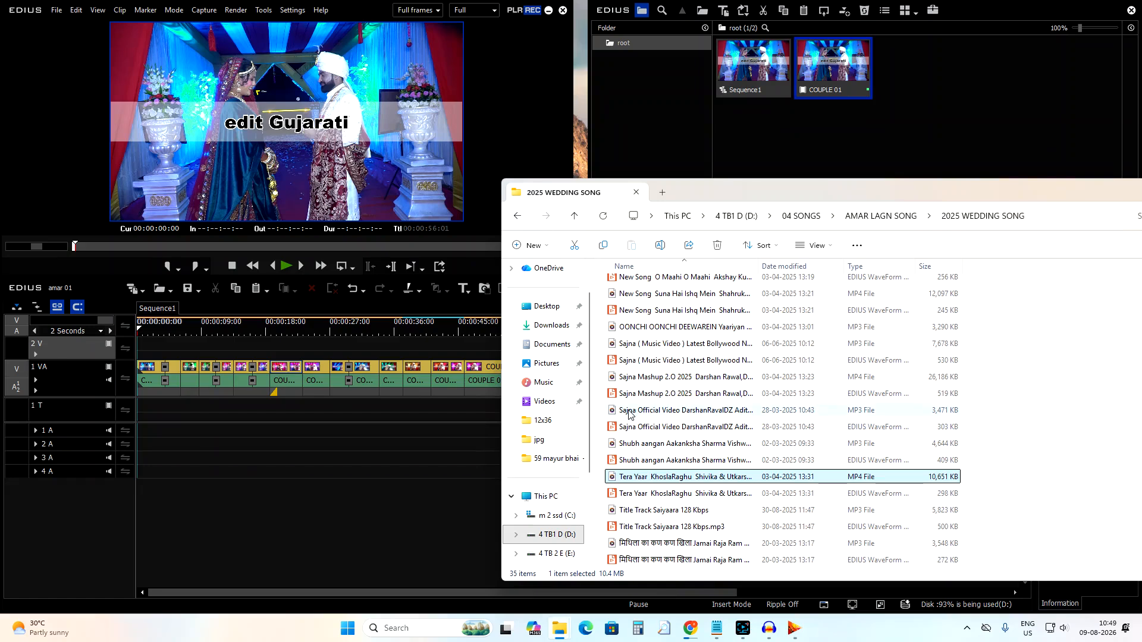
left_click(630, 411)
left_click_drag(629, 412, 135, 438)
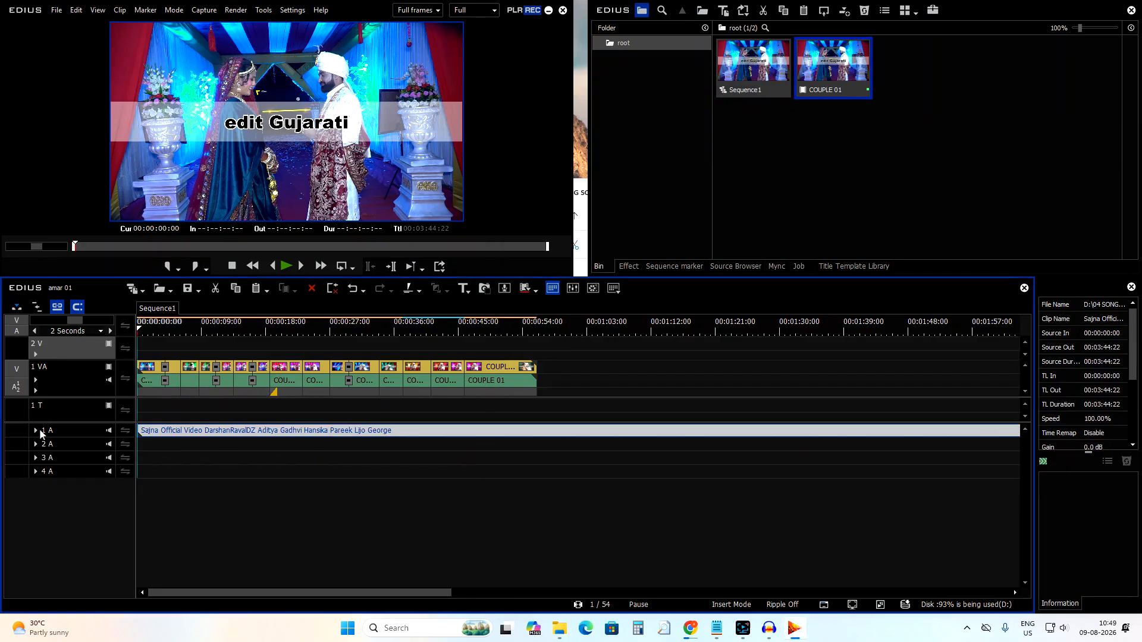
Split the song at about 00:00:14:19, trim its start, and remove the song from audio track 1 A.
left_click(242, 328)
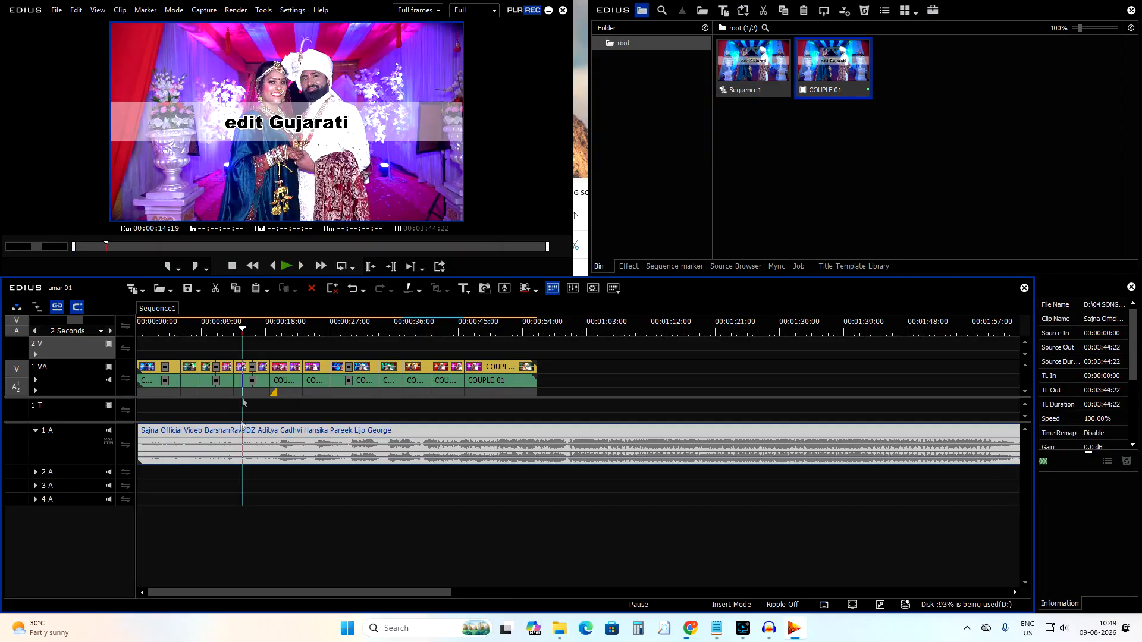
key("c")
key("Delete")
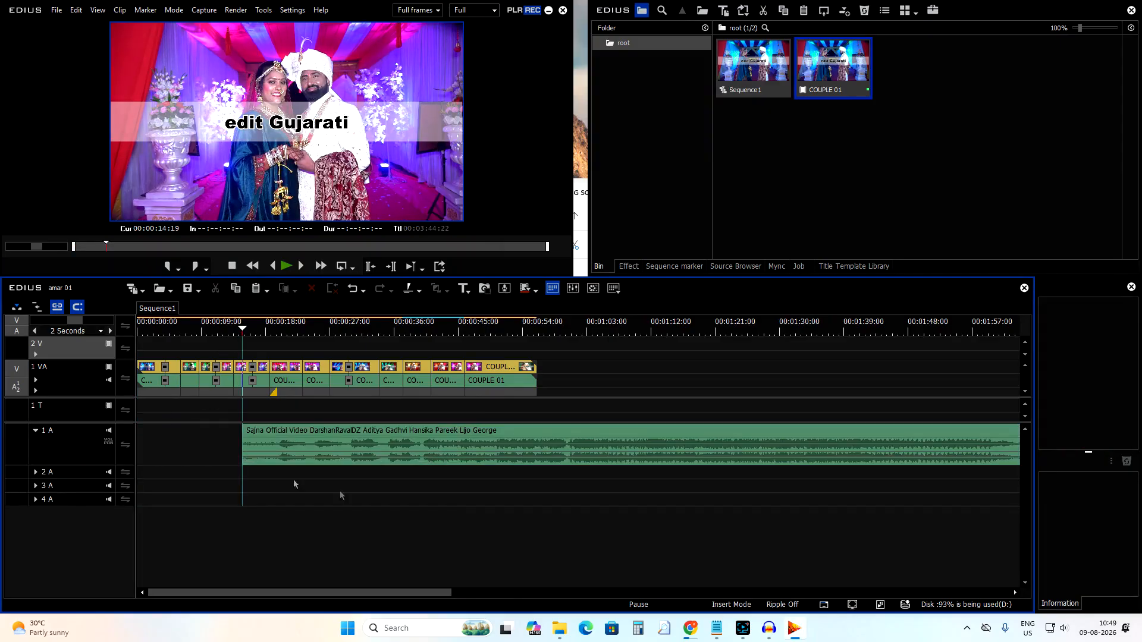
left_click_drag(336, 453, 230, 453)
left_click(242, 349)
key("ctrl+z")
key("ctrl+z")
left_click(288, 446)
left_click_drag(225, 494, 441, 434)
key("Delete")
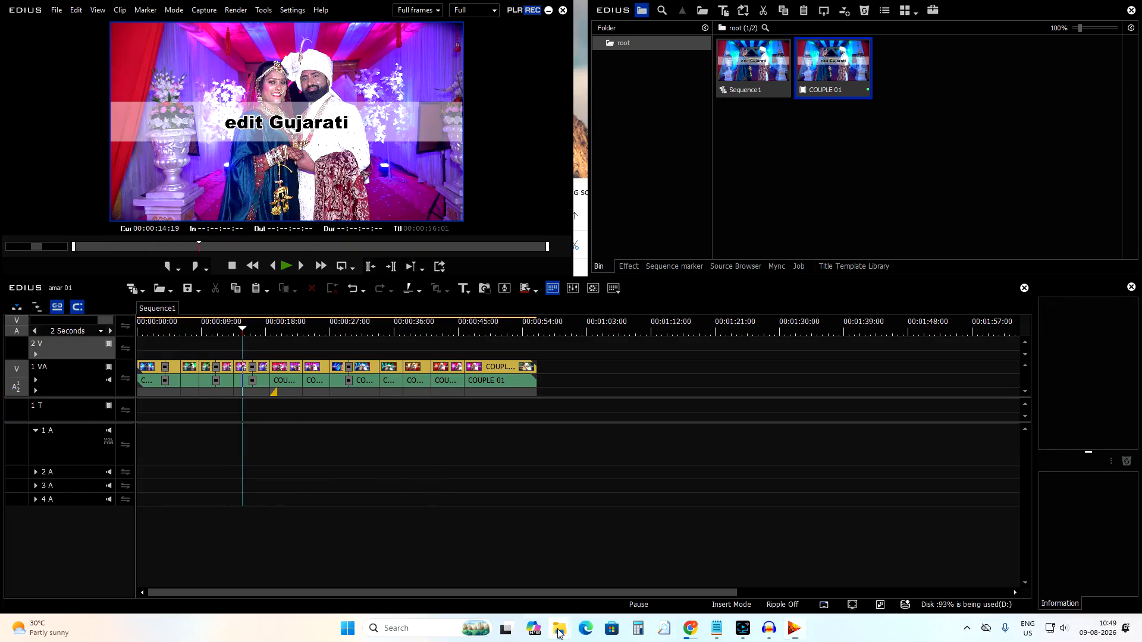
Drag the Sajna Official Video MP3 again onto audio track 1 A near 00:00:18 and into the bin.
mouse_move(560, 628)
left_click(427, 562)
left_click_drag(704, 406, 260, 443)
key("alt+Tab")
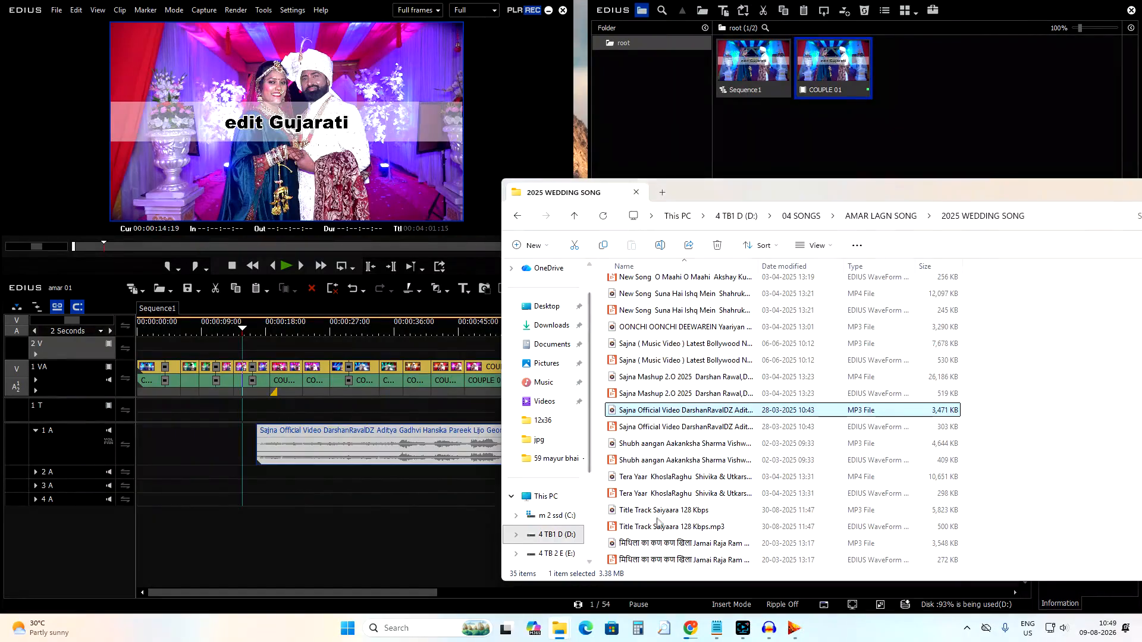
left_click_drag(653, 420, 1028, 111)
left_click_drag(913, 64, 680, 382)
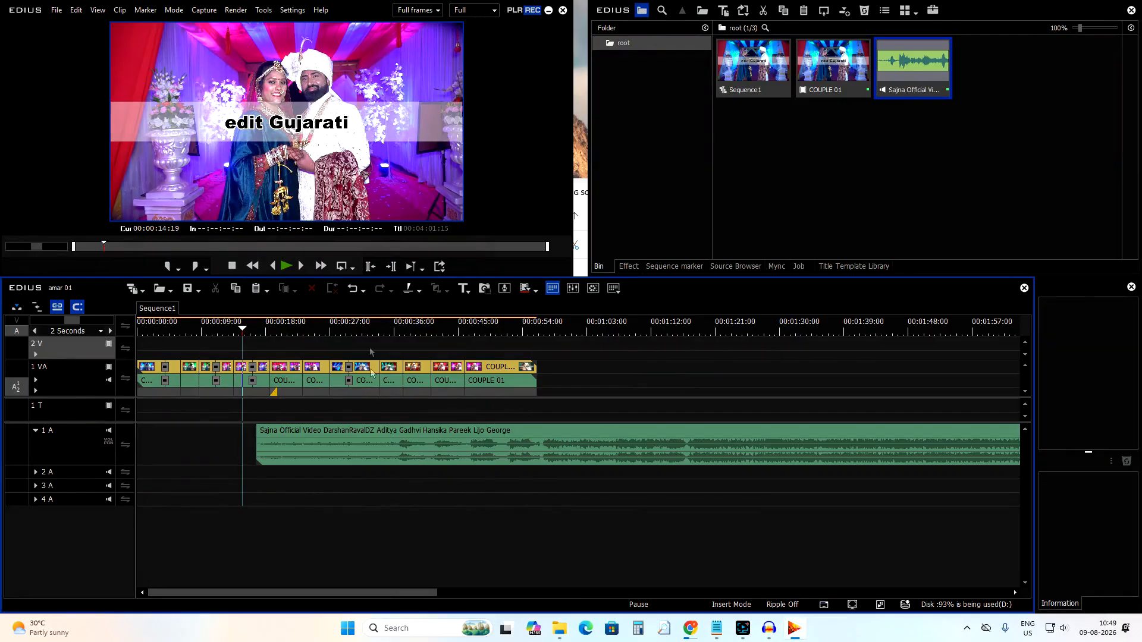
Split the song at 00:00:32:07 and delete the part before the cut.
left_click(373, 331)
key("space")
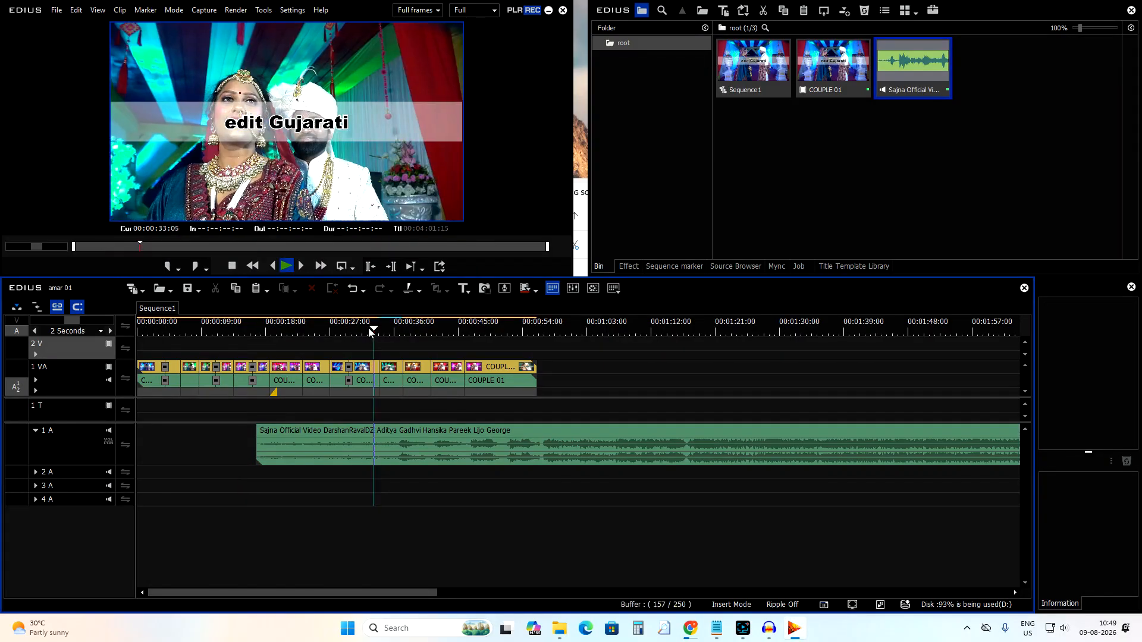
key("space")
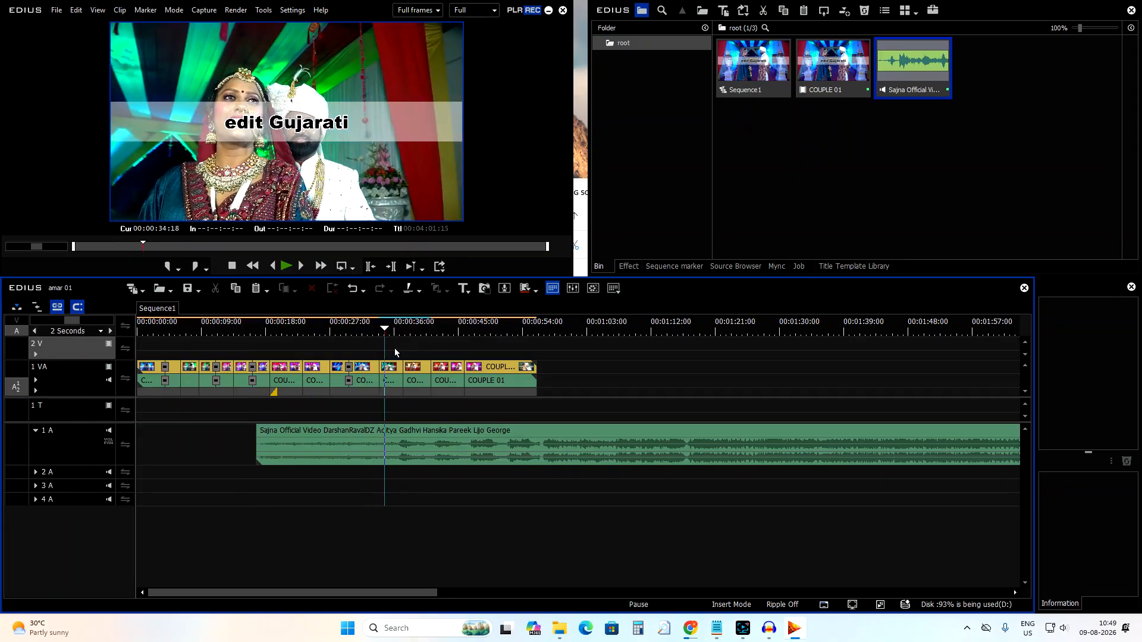
left_click(367, 332)
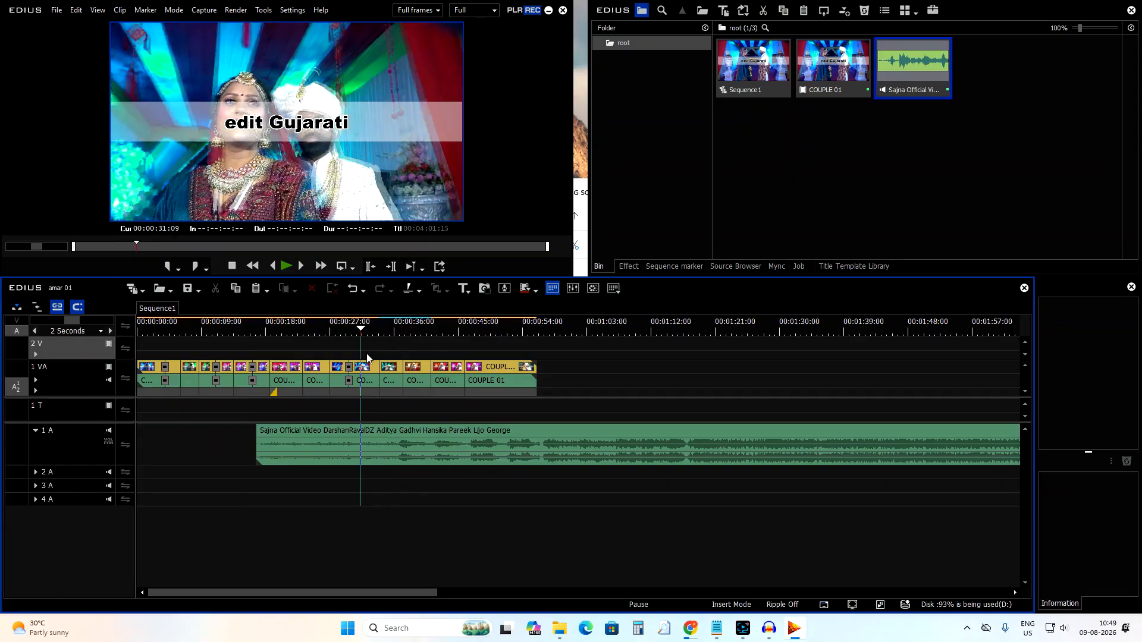
left_click(364, 446)
key("c")
left_click(318, 453)
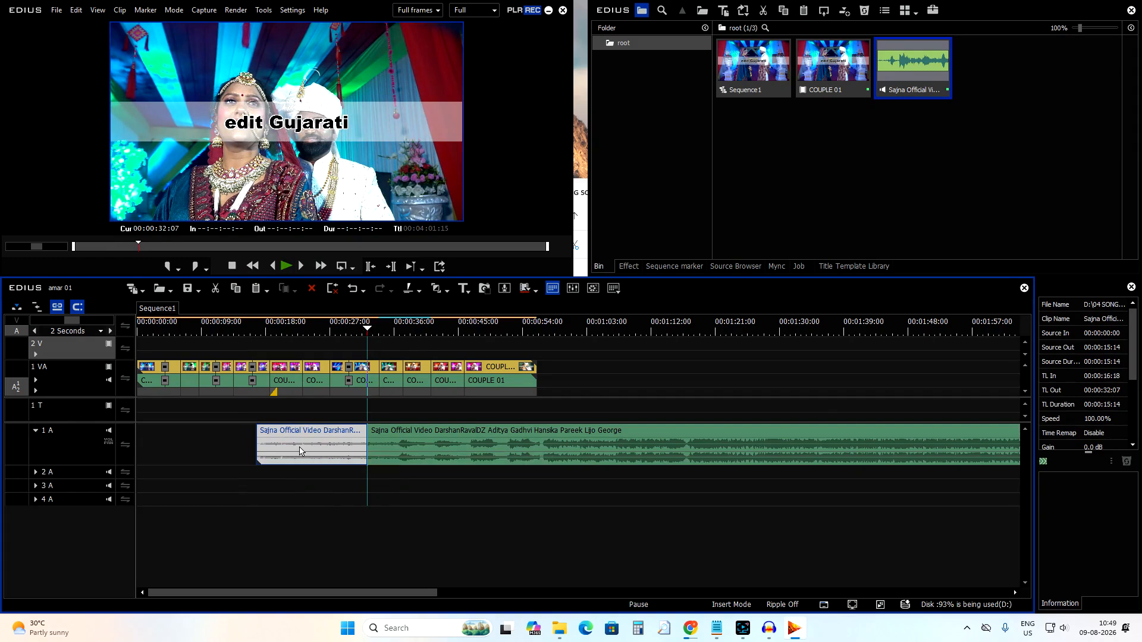
key("Delete")
Move the remaining song to the start of audio track 1 A.
left_click(454, 436)
left_click_drag(455, 434, 202, 448)
left_click_drag(368, 328, 138, 330)
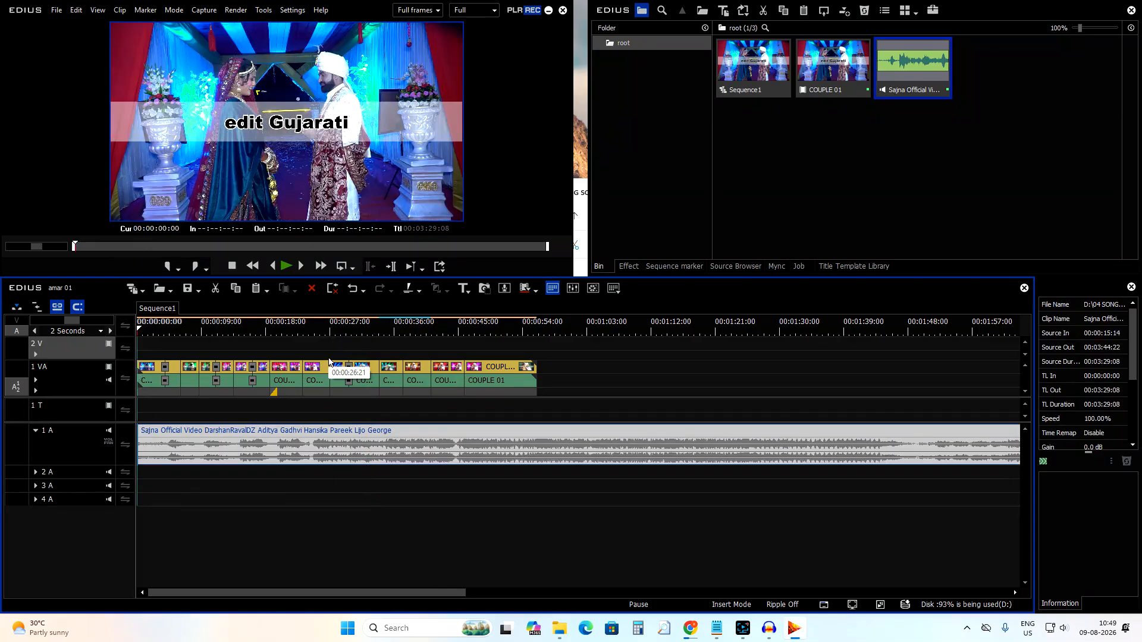
Show the volume rubber band on audio track 1 A.
left_click(109, 442)
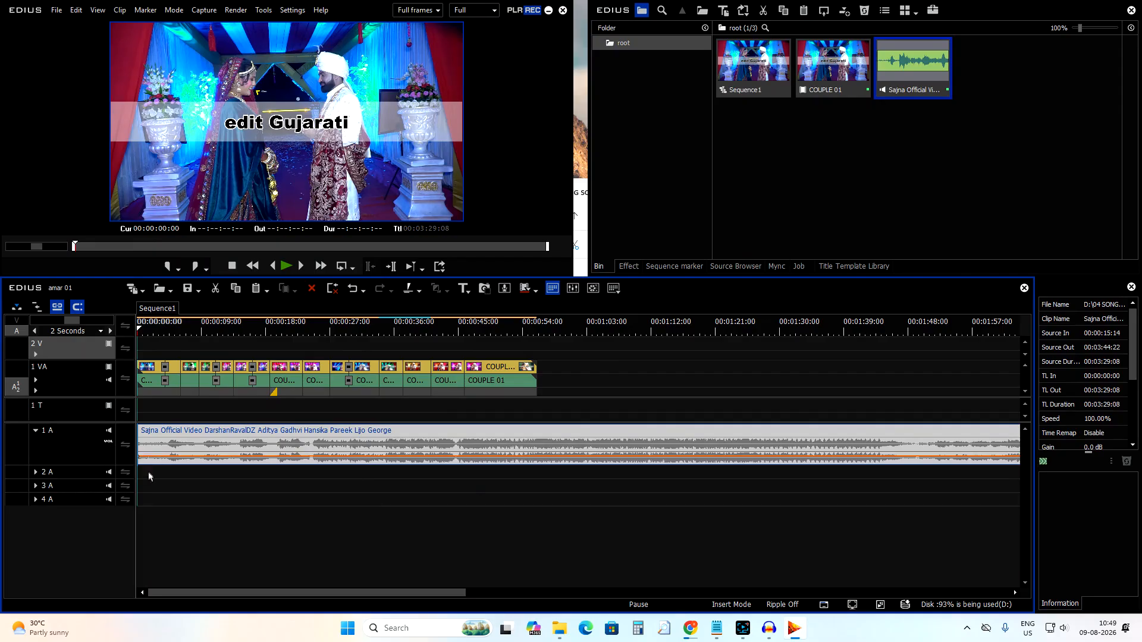
left_click(109, 444)
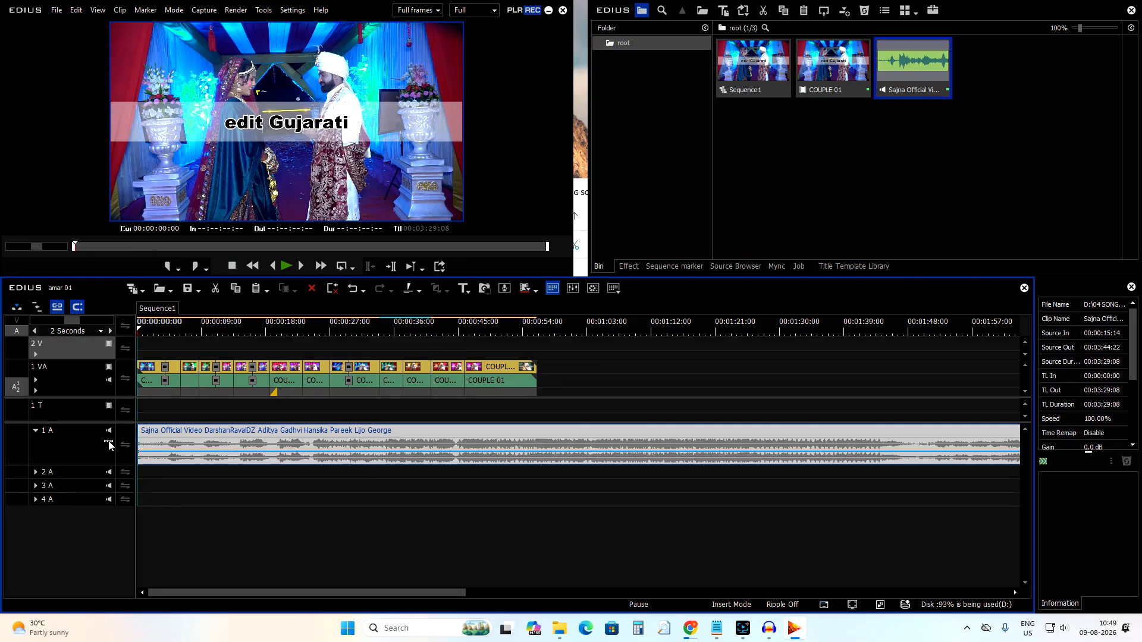
left_click(109, 444)
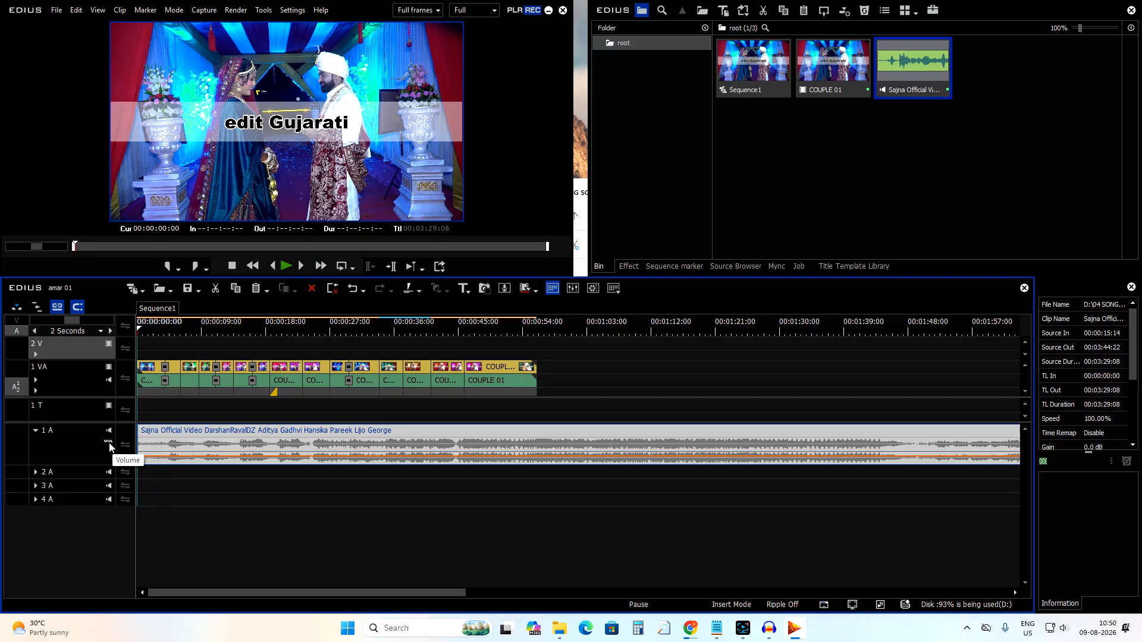
Add a volume point at the start of the song's volume line on track 1 A and play back the timeline.
left_click(148, 457)
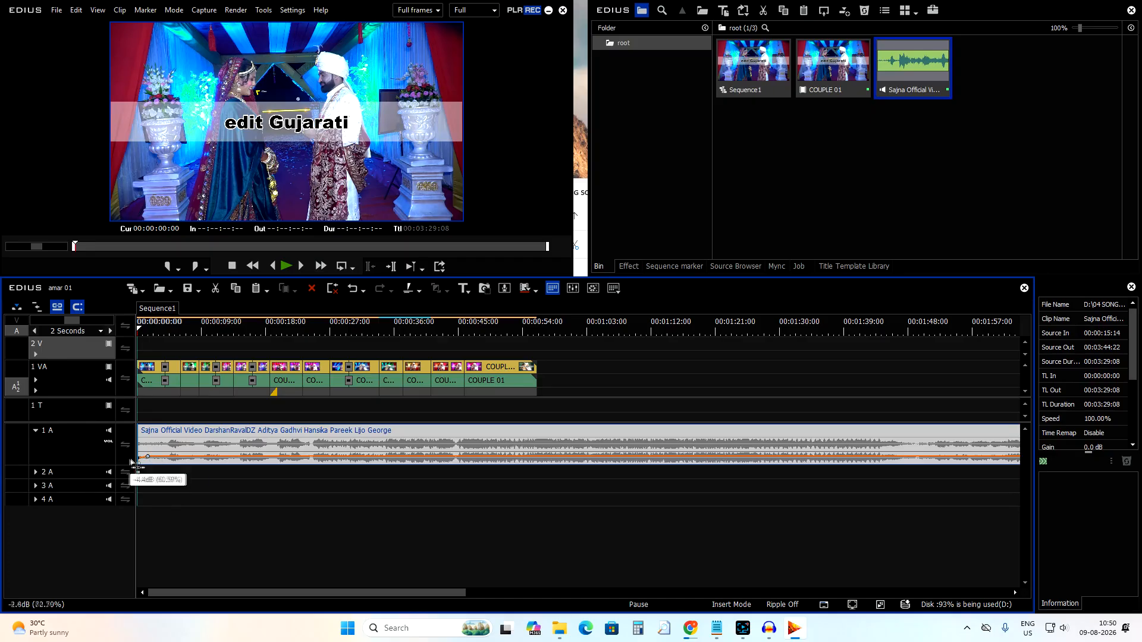
key("space")
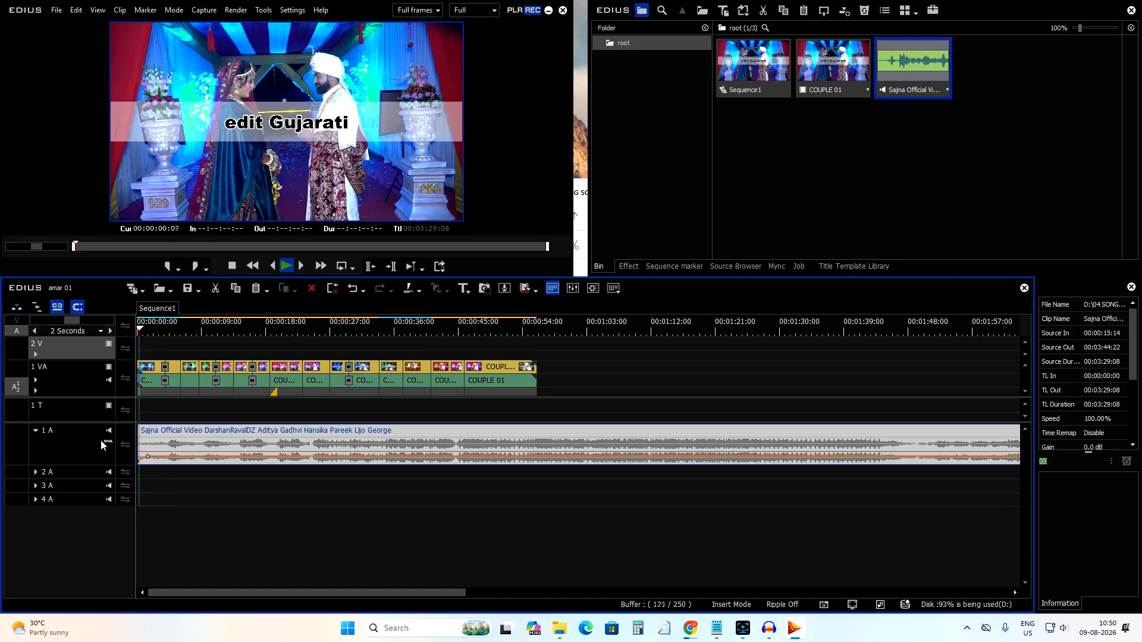
key("space")
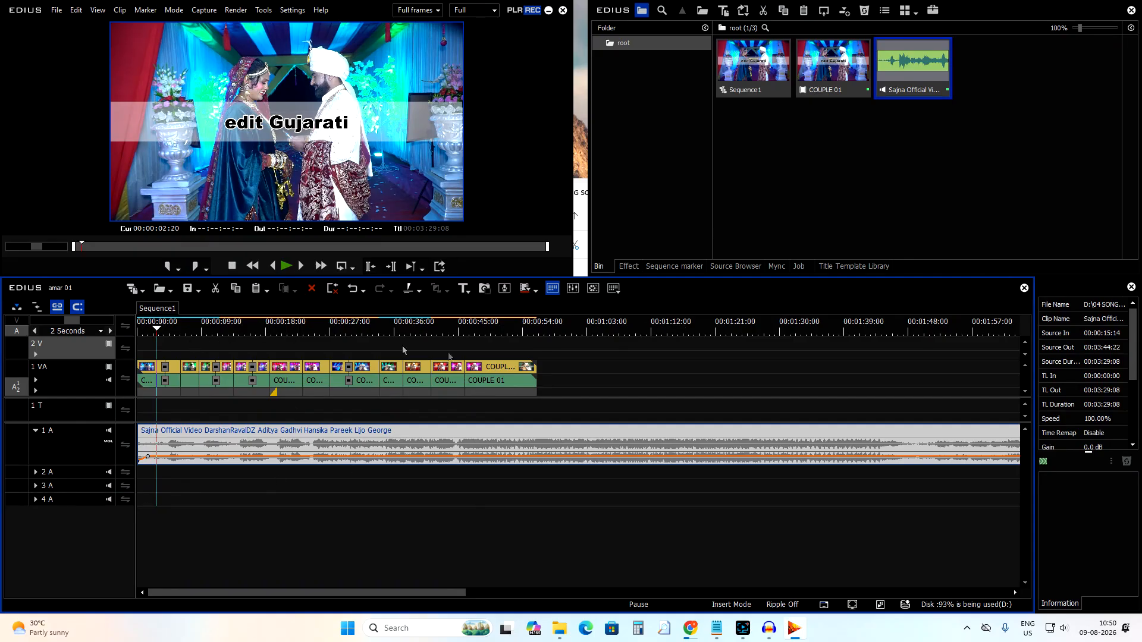
Split the song at 00:00:56:01, where the video ends, and delete the part after the cut.
left_click(535, 333)
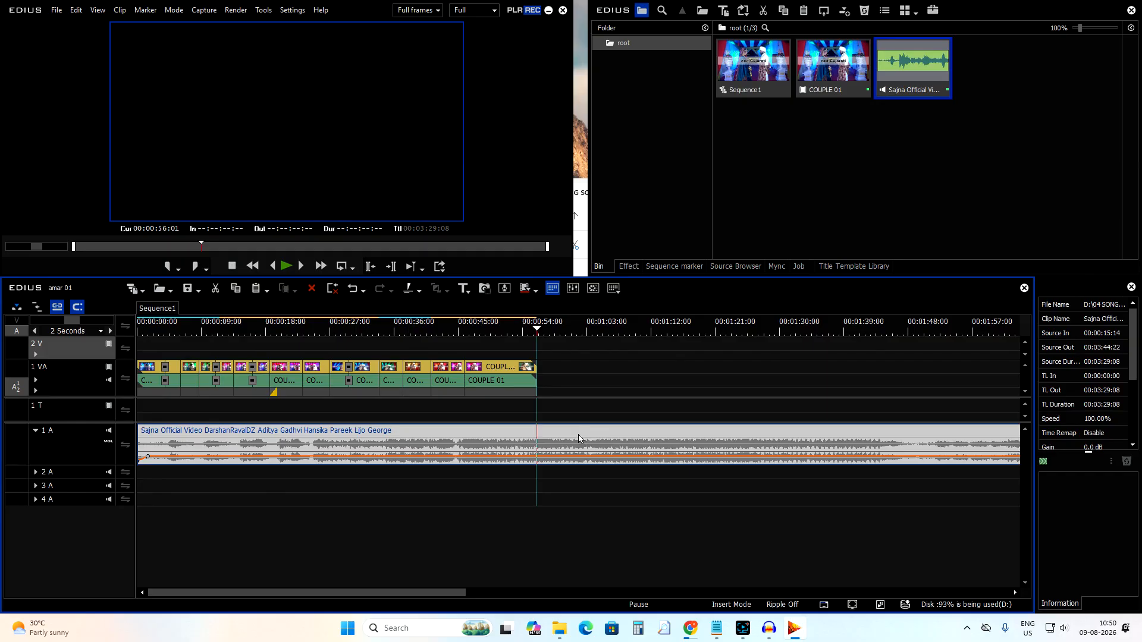
key("c")
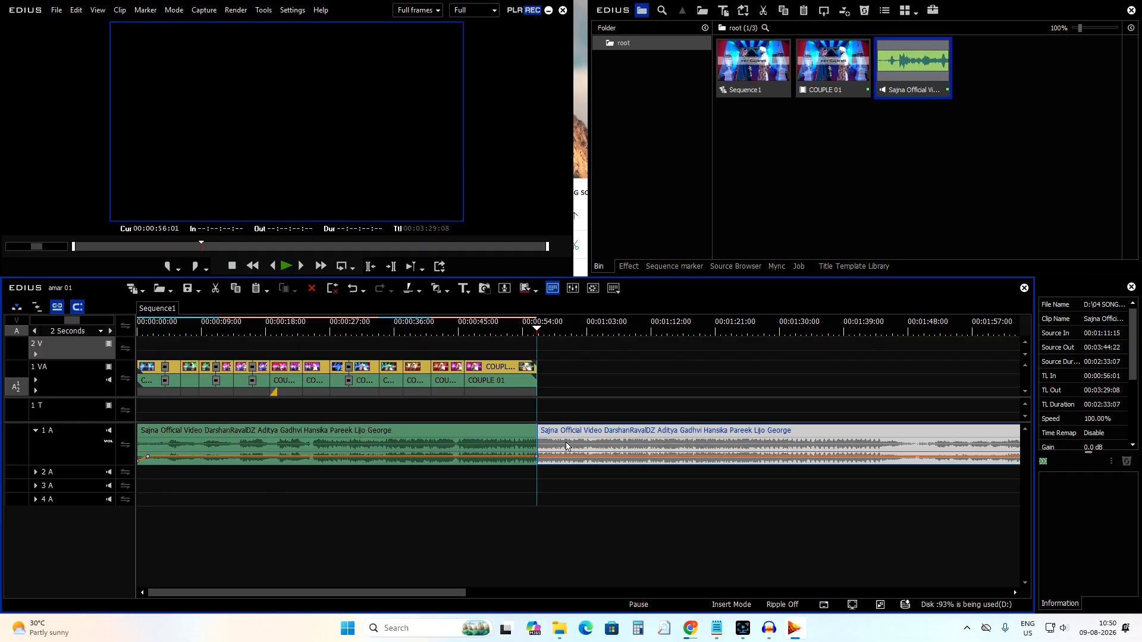
key("Delete")
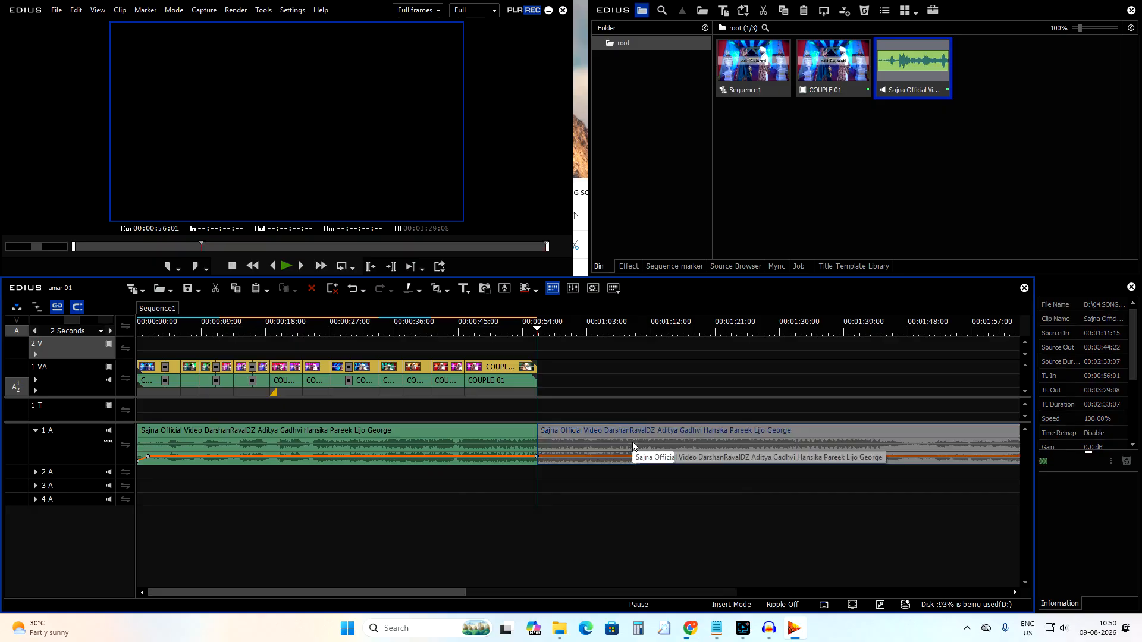
Add a volume point near the song's end and pull the final point down to fade the song out.
left_click(524, 457)
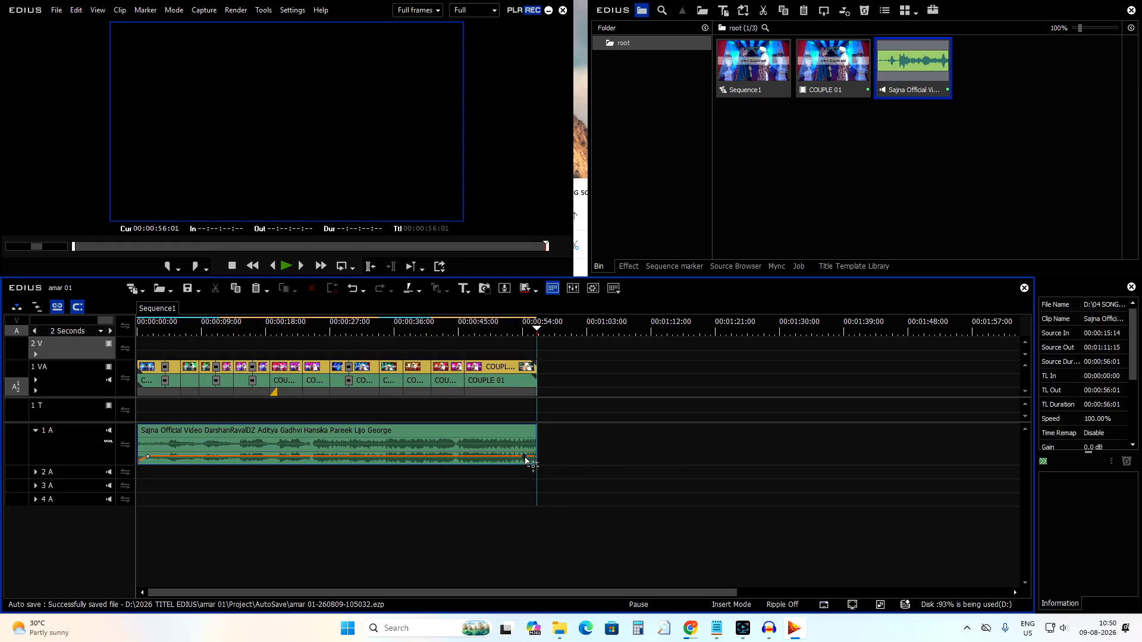
left_click_drag(536, 459, 548, 496)
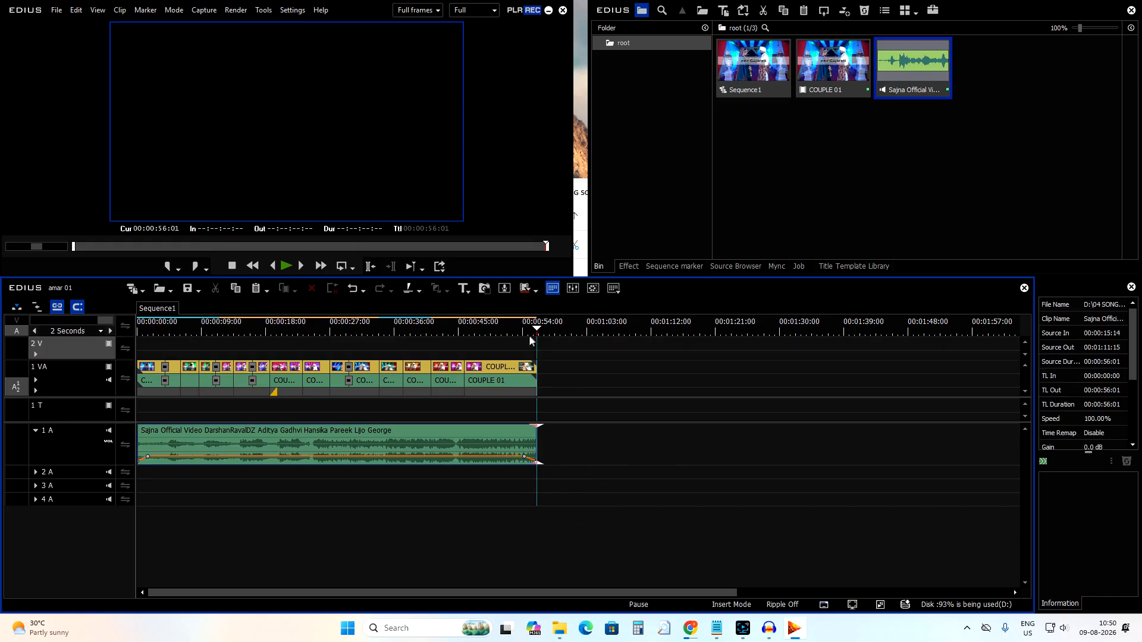
Apply a Dissolve transition to the end of the last COUPLE 01 clip on track 1 VA.
left_click(524, 334)
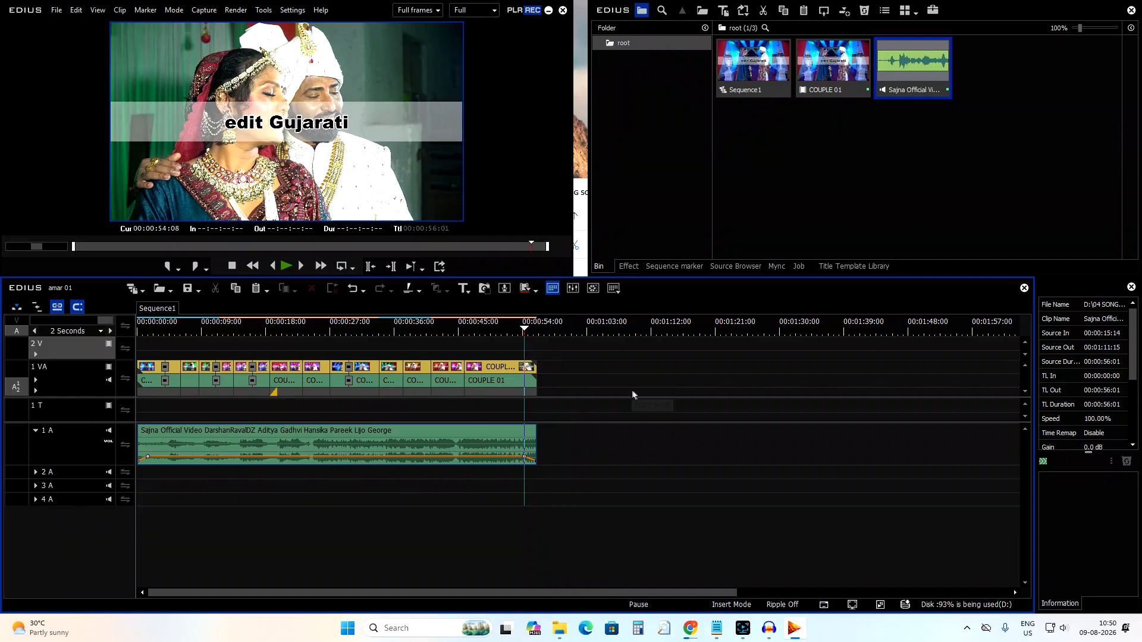
left_click(535, 331)
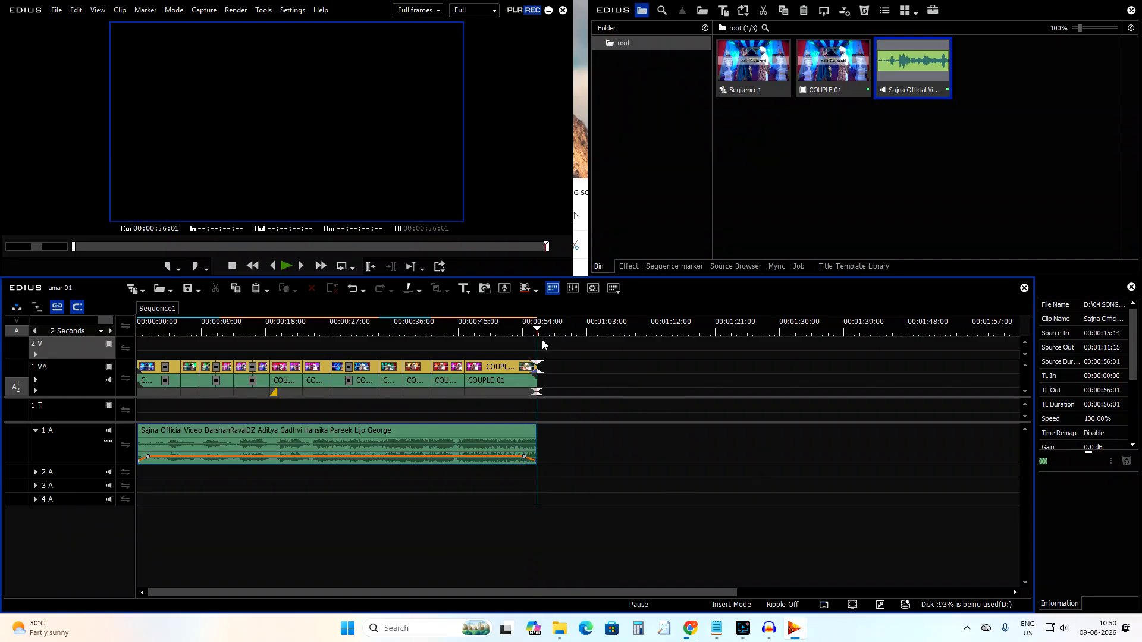
left_click(628, 266)
left_click_drag(807, 138, 533, 386)
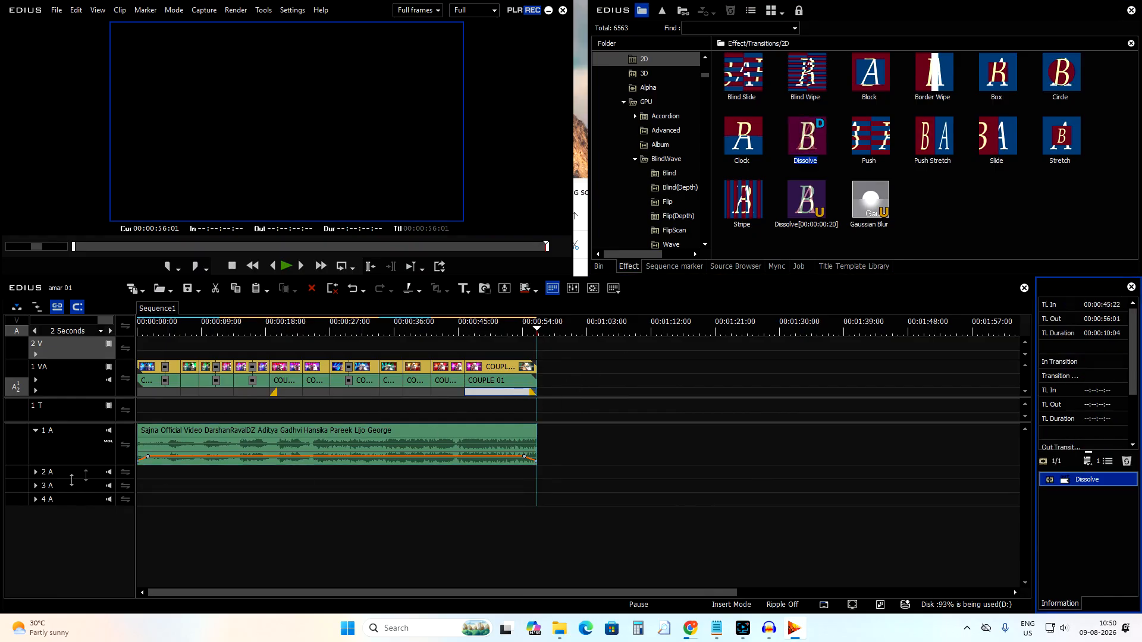
Mute audio track 1 A and play back the end of the timeline to preview the closing Dissolve.
left_click(108, 432)
left_click(530, 329)
key("space")
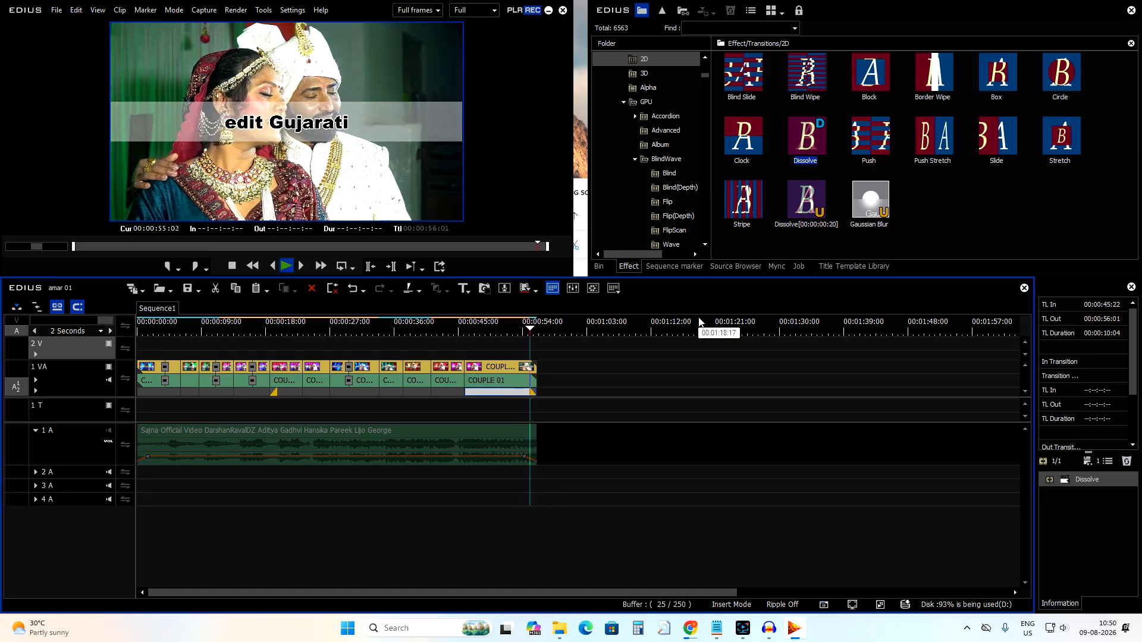
left_click_drag(481, 334, 503, 433)
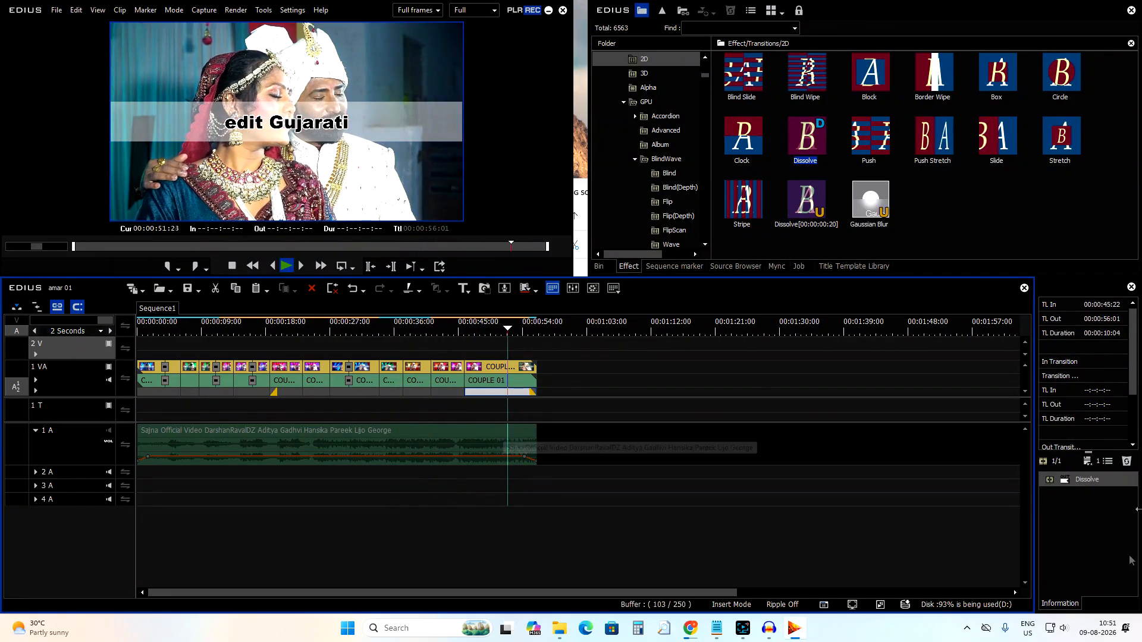
key("space")
left_click_drag(143, 411, 534, 426)
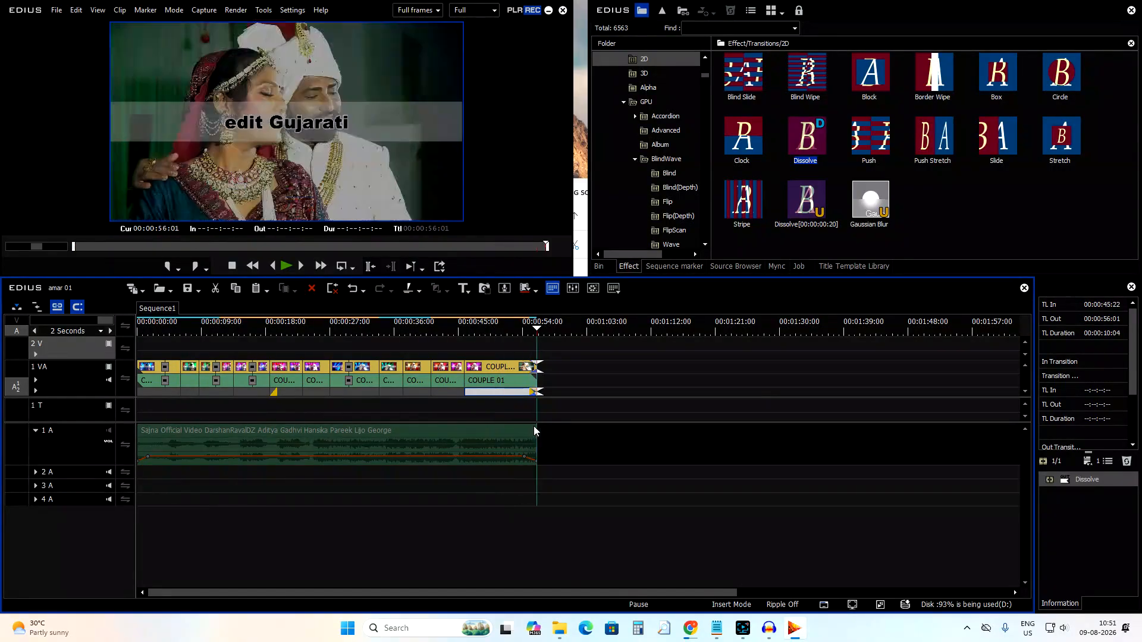
left_click(390, 331)
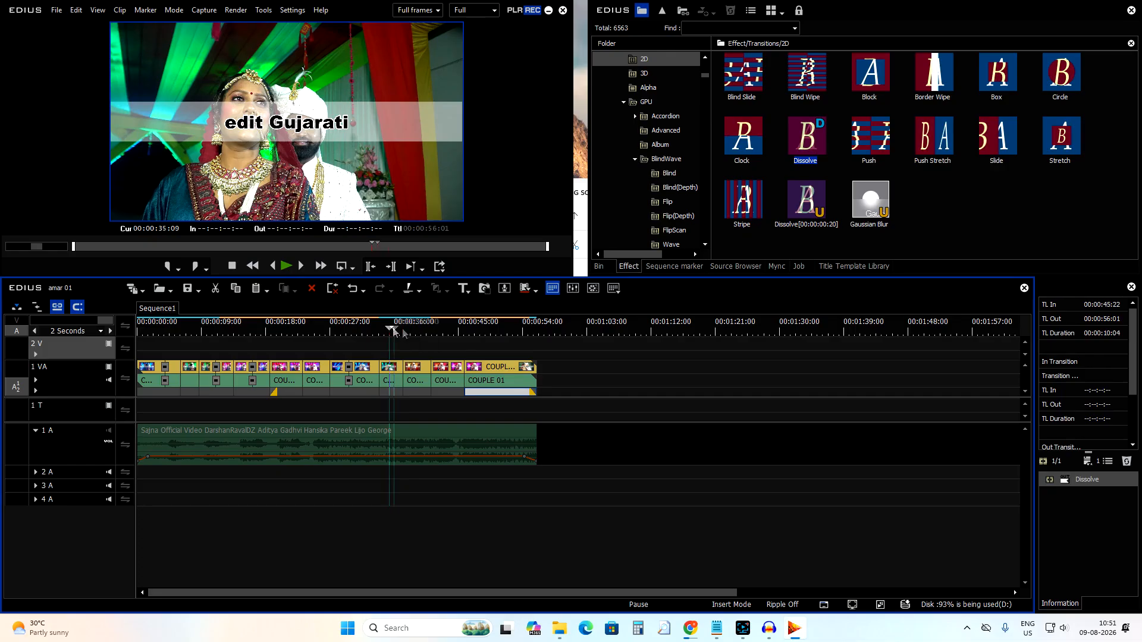
left_click_drag(389, 331, 541, 374)
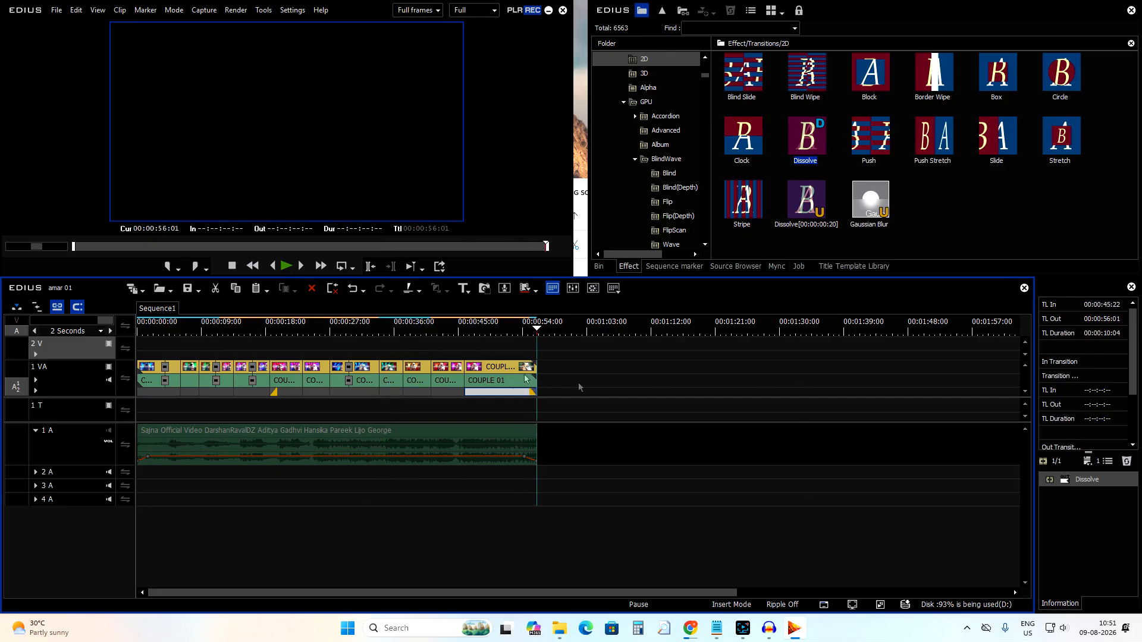